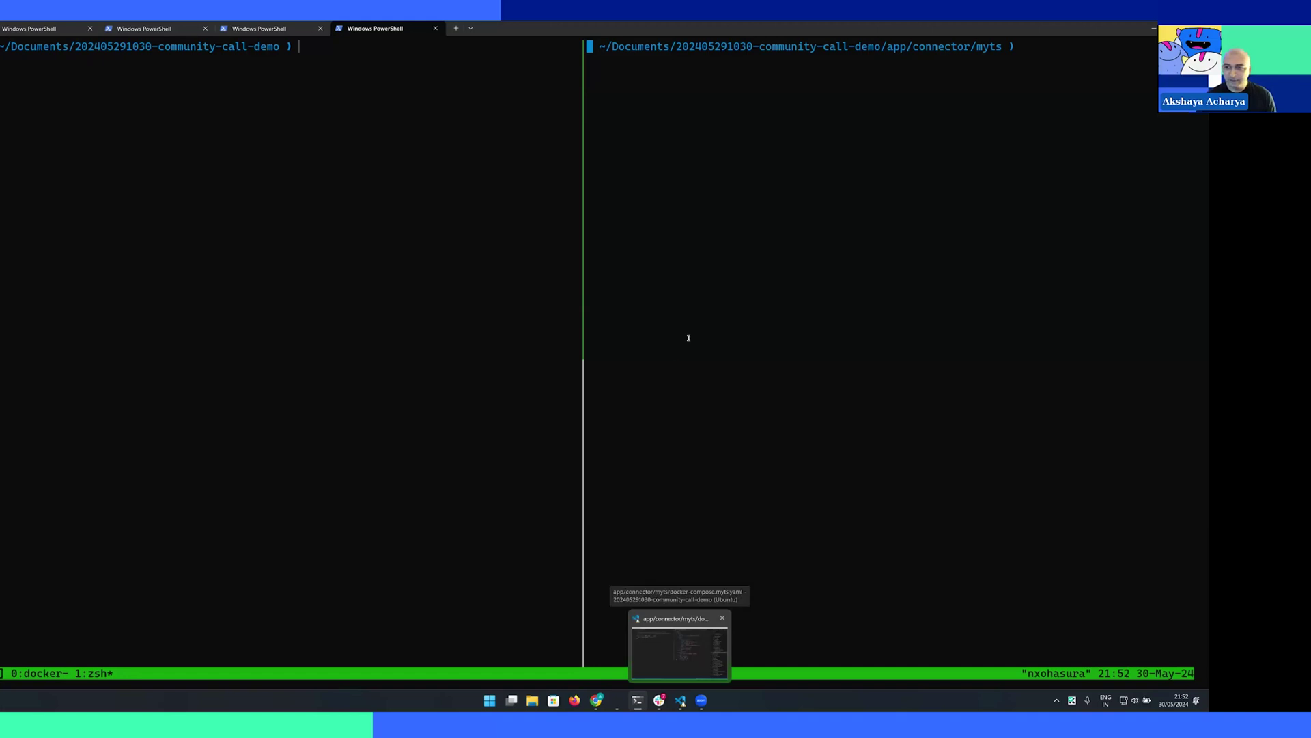
Copy the Position type and leaderboard function from functions2.ts into functions.ts after line 7
key("alt+Tab")
left_click(736, 331)
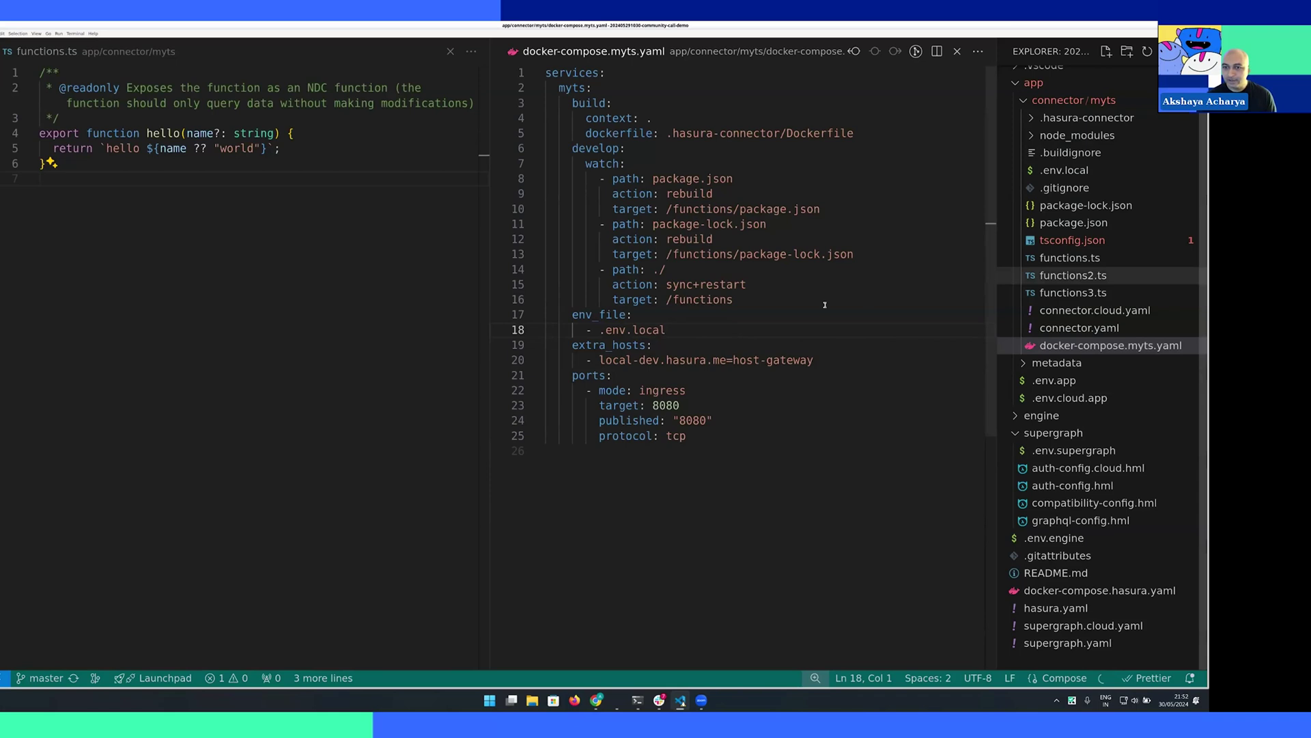
left_click(758, 300)
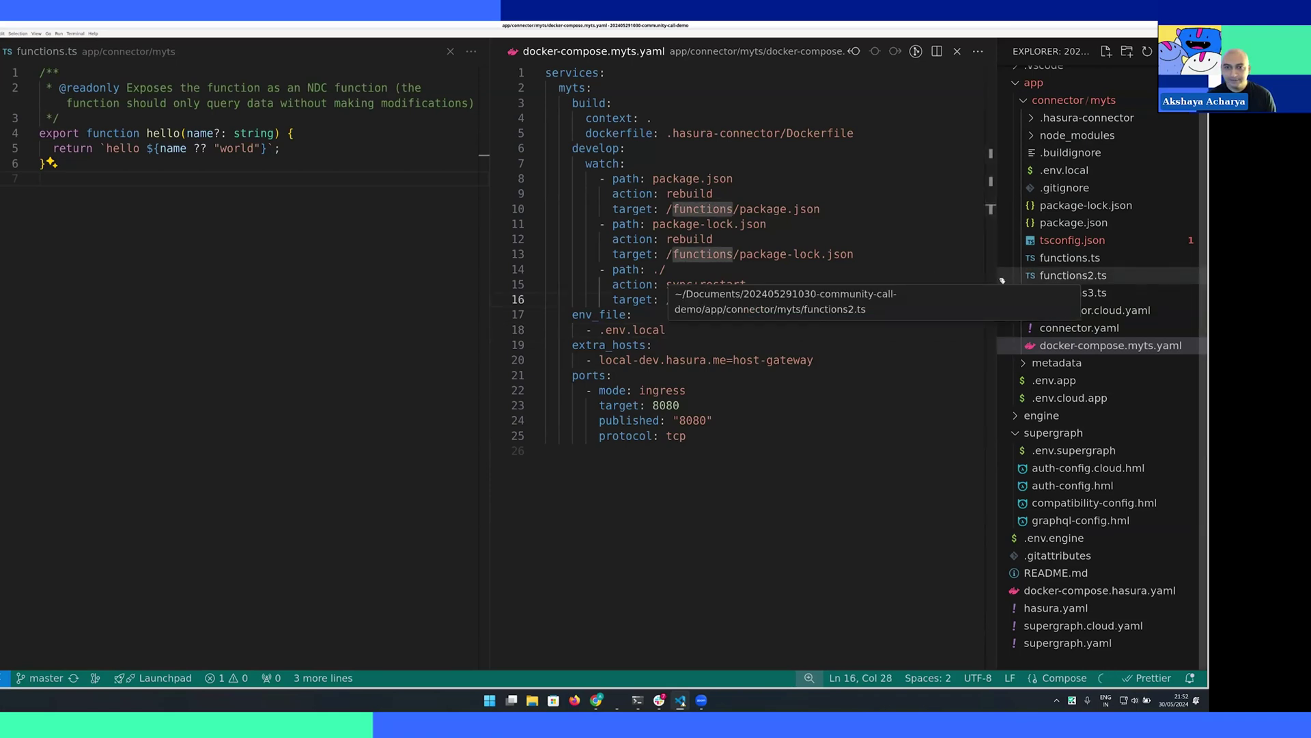
left_click(1073, 275)
left_click(594, 193)
key("shift+v")
key("shift+g")
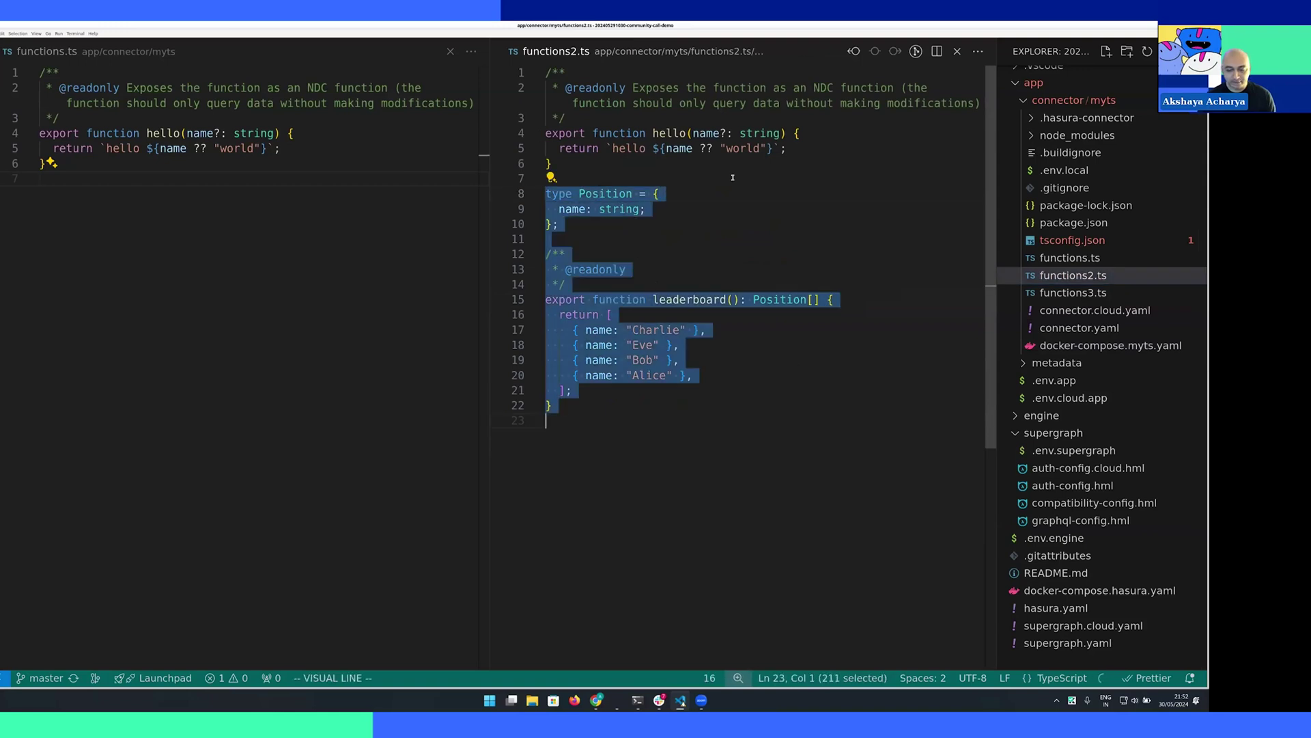
key("y")
key("ctrl+1")
key("p")
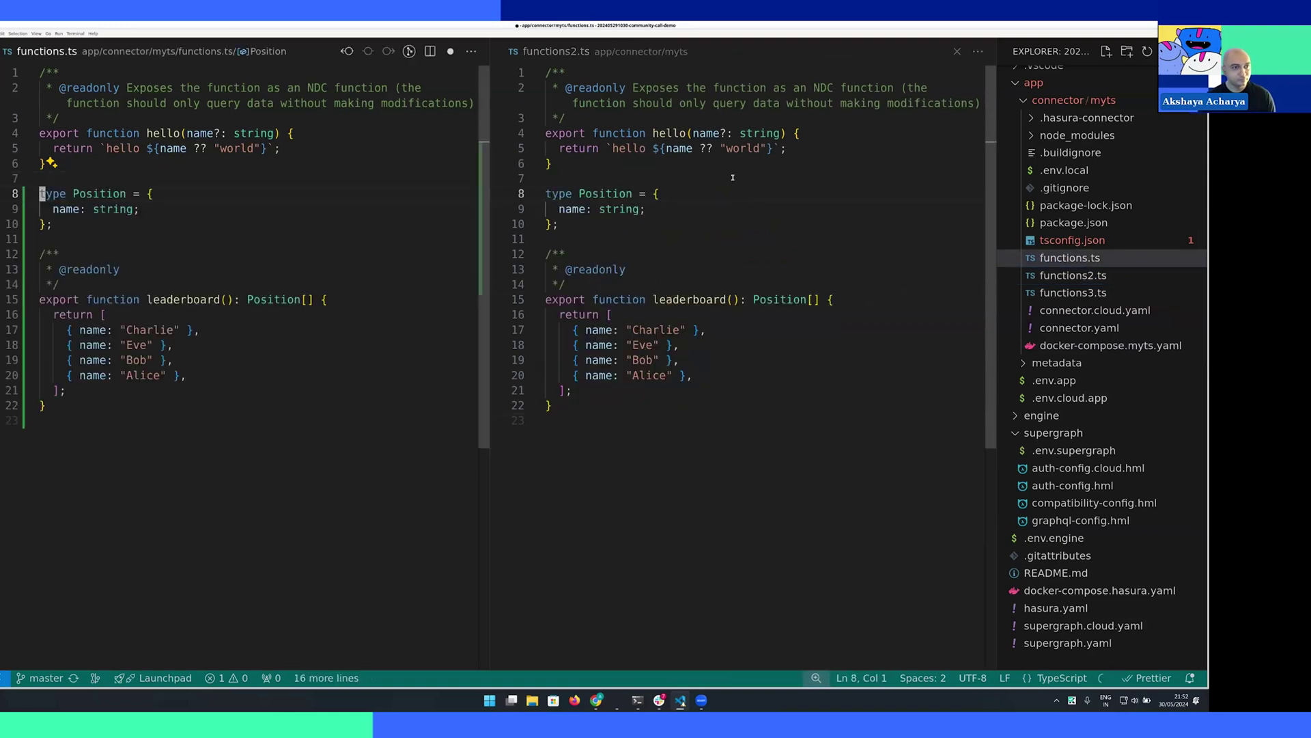
key("ctrl+2")
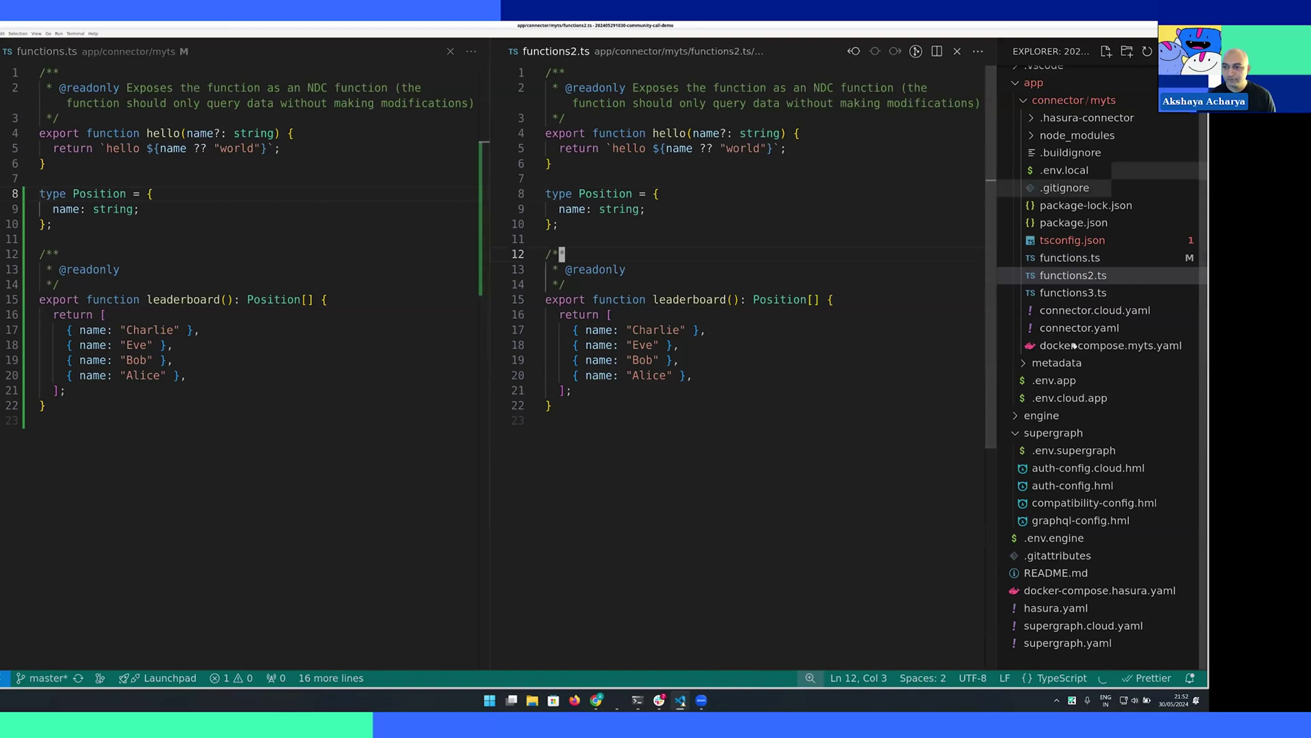
Copy the ddn update-and-build command from line 8 of README.md for the terminal
key("ctrl+p")
type("read")
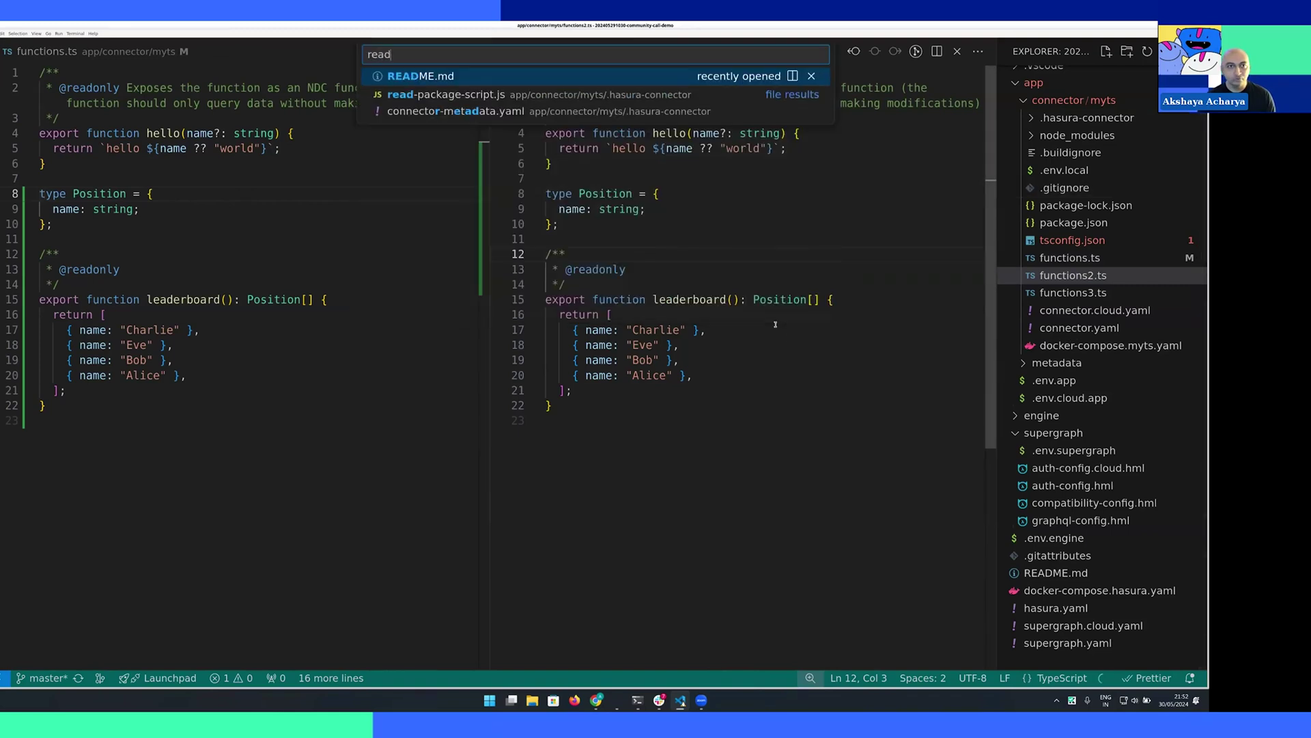
key("Return")
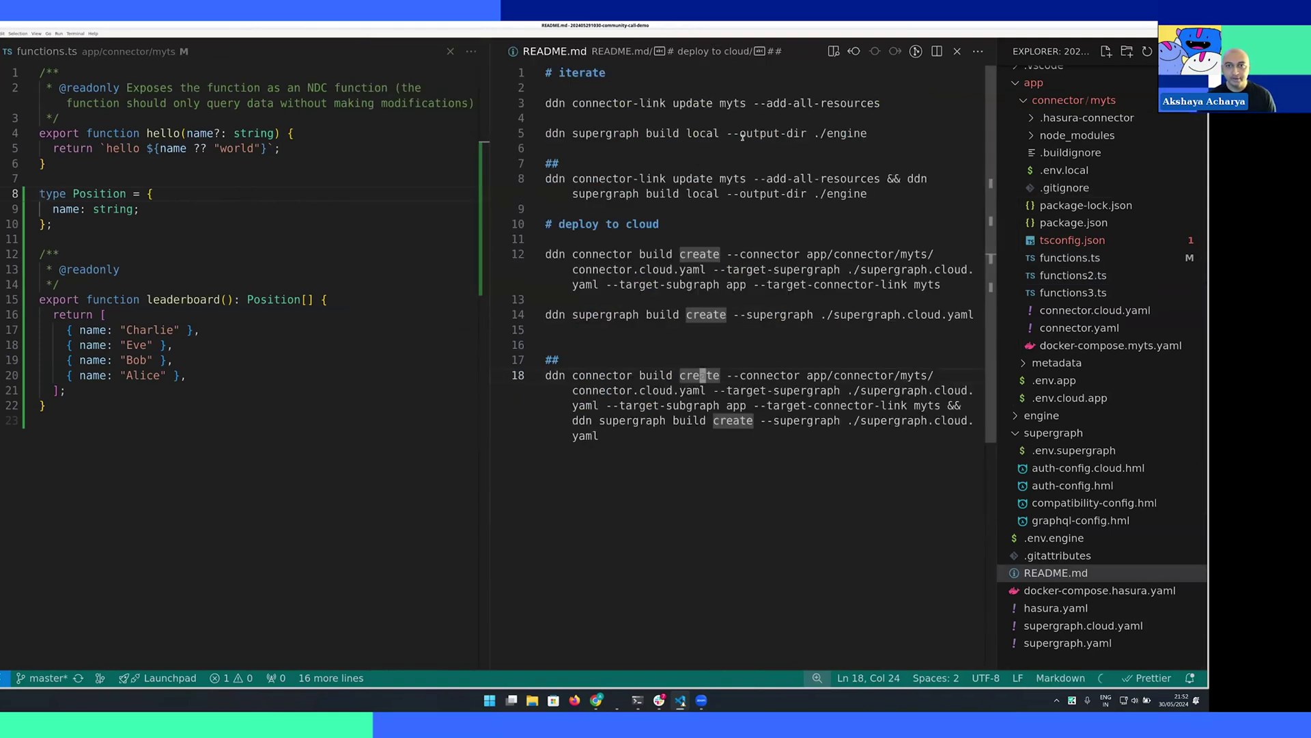
key("8")
key("G")
key("y")
key("y")
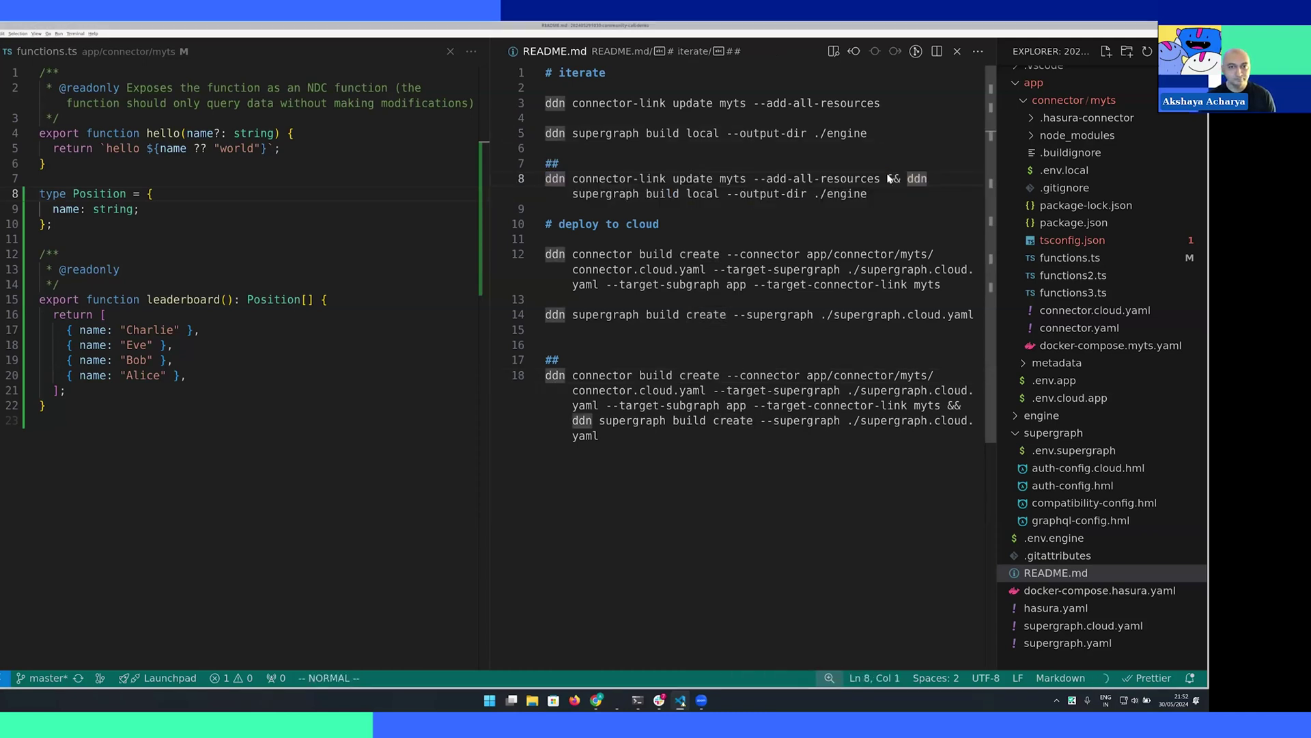
key("alt+Tab")
Run ddn connector-link update myts --add-all-resources and ddn supergraph build local --output-dir ./engine
key("ctrl+shift+v")
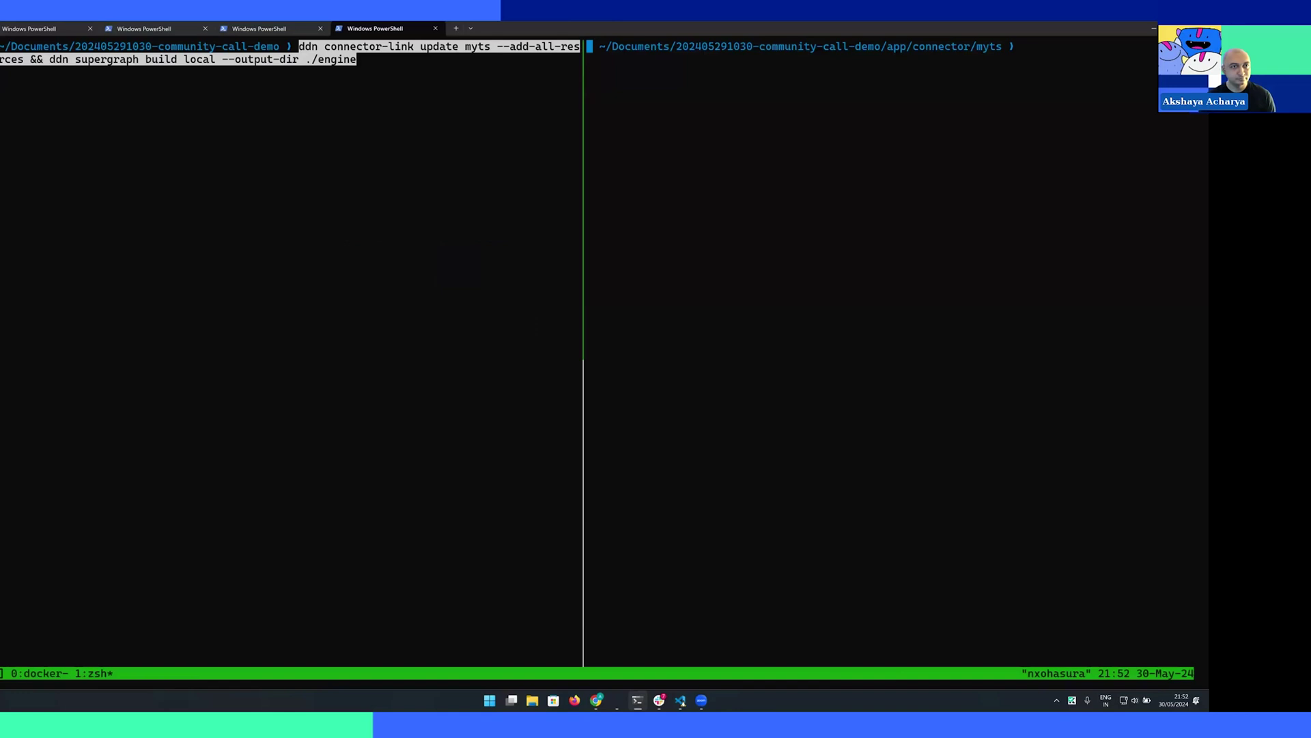
key("Return")
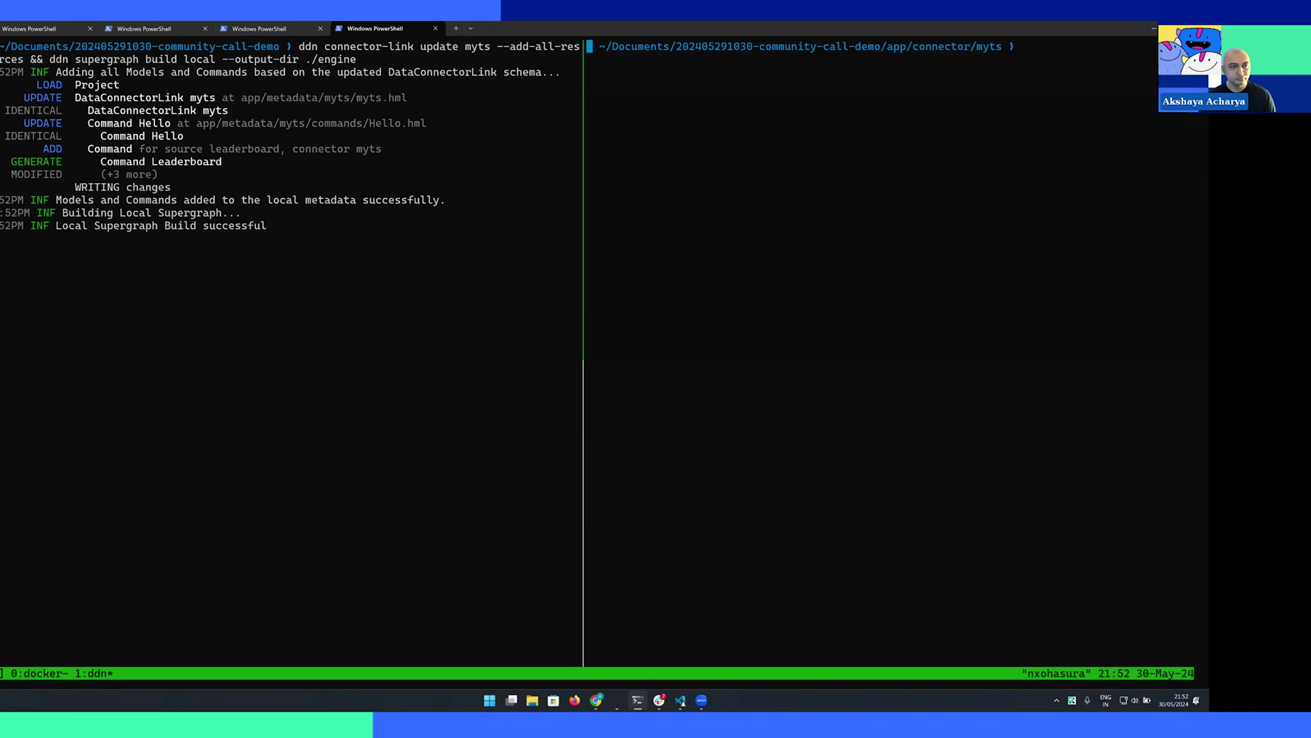
key("alt+Tab")
key("alt+Tab")
key("Tab")
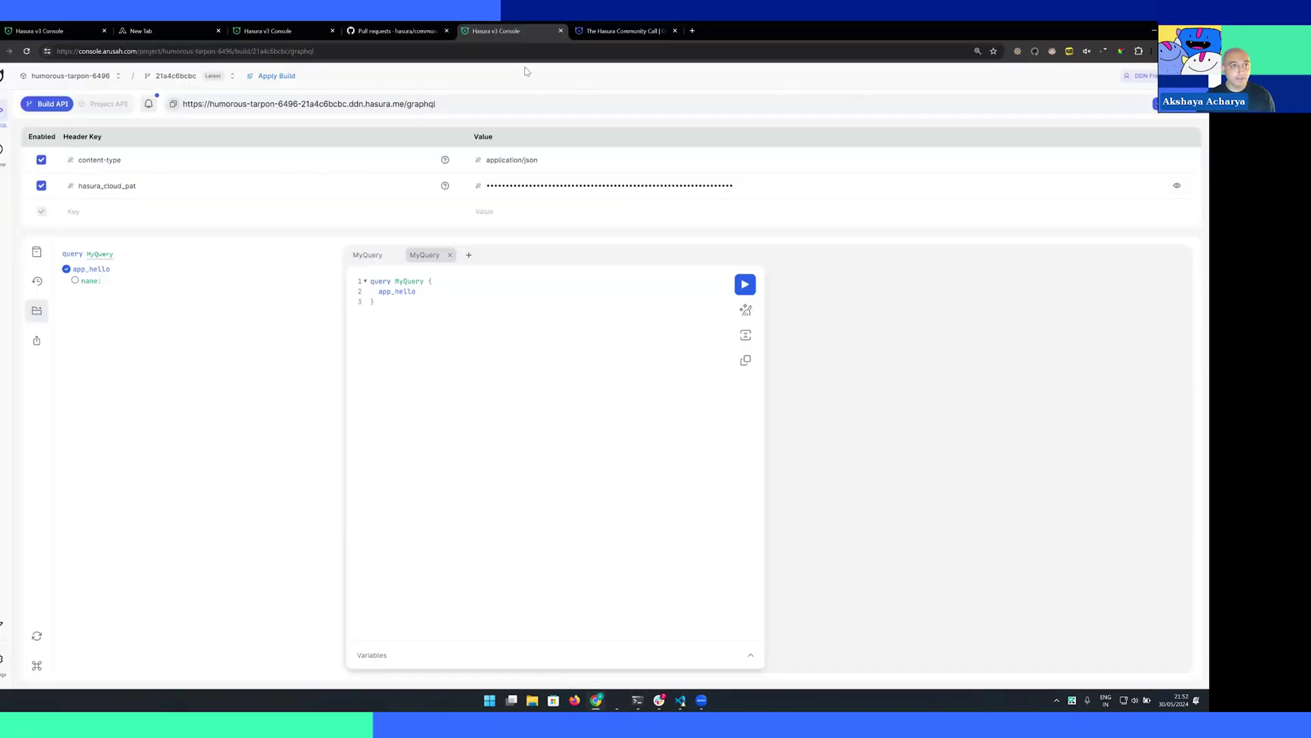
Query app_leaderboard names on the local console, returning Charlie, Eve, Bob and Alice
left_click(283, 28)
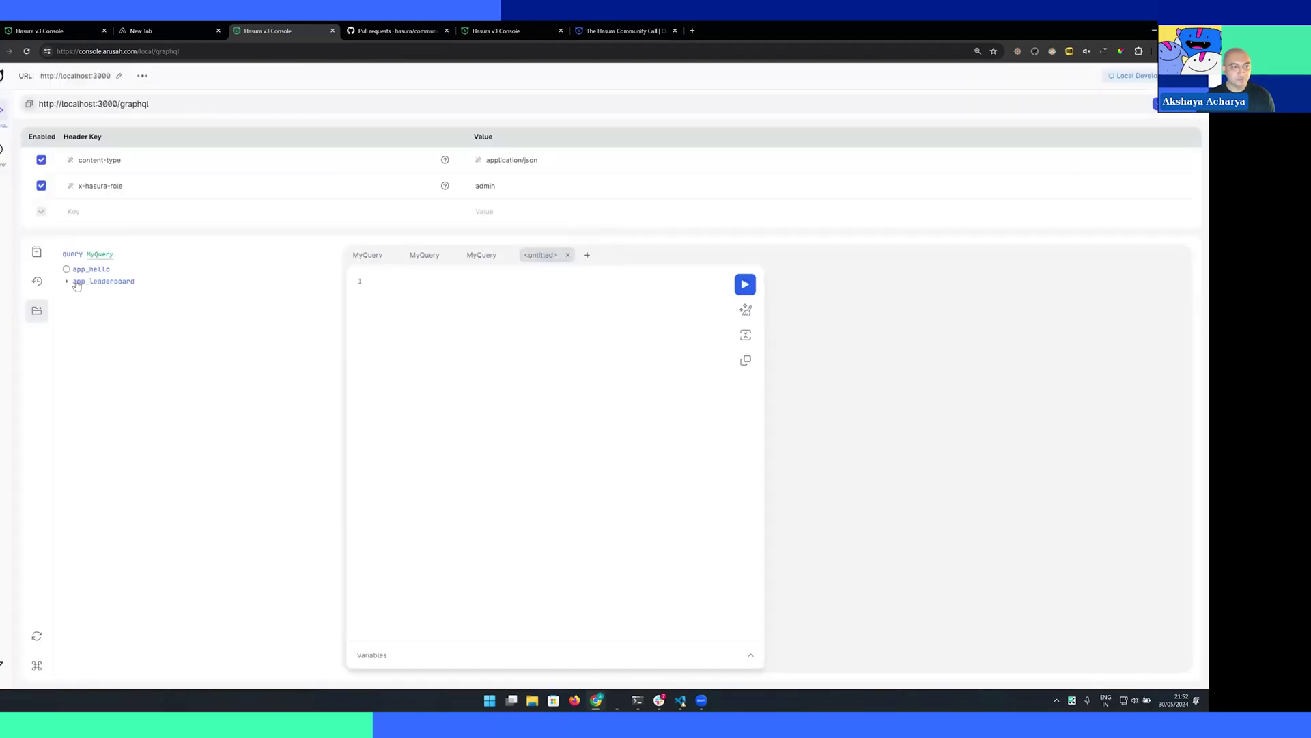
left_click(67, 283)
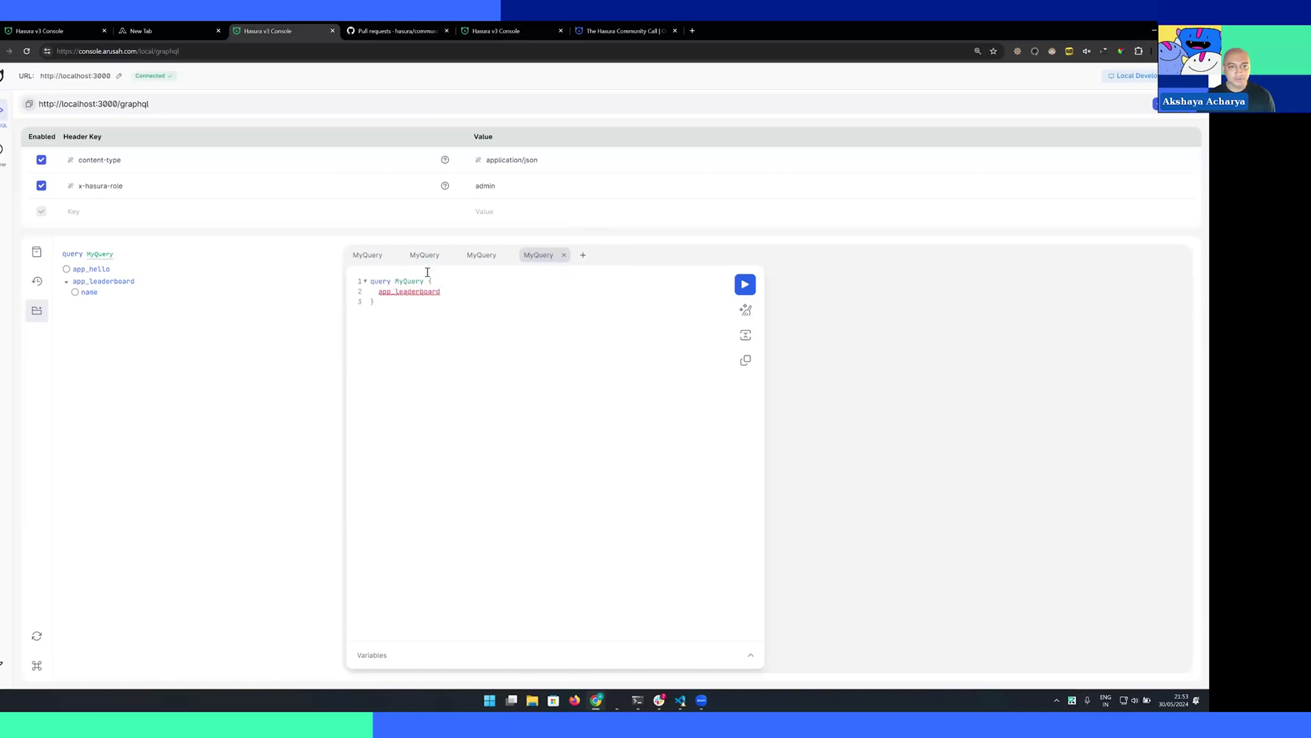
left_click(76, 293)
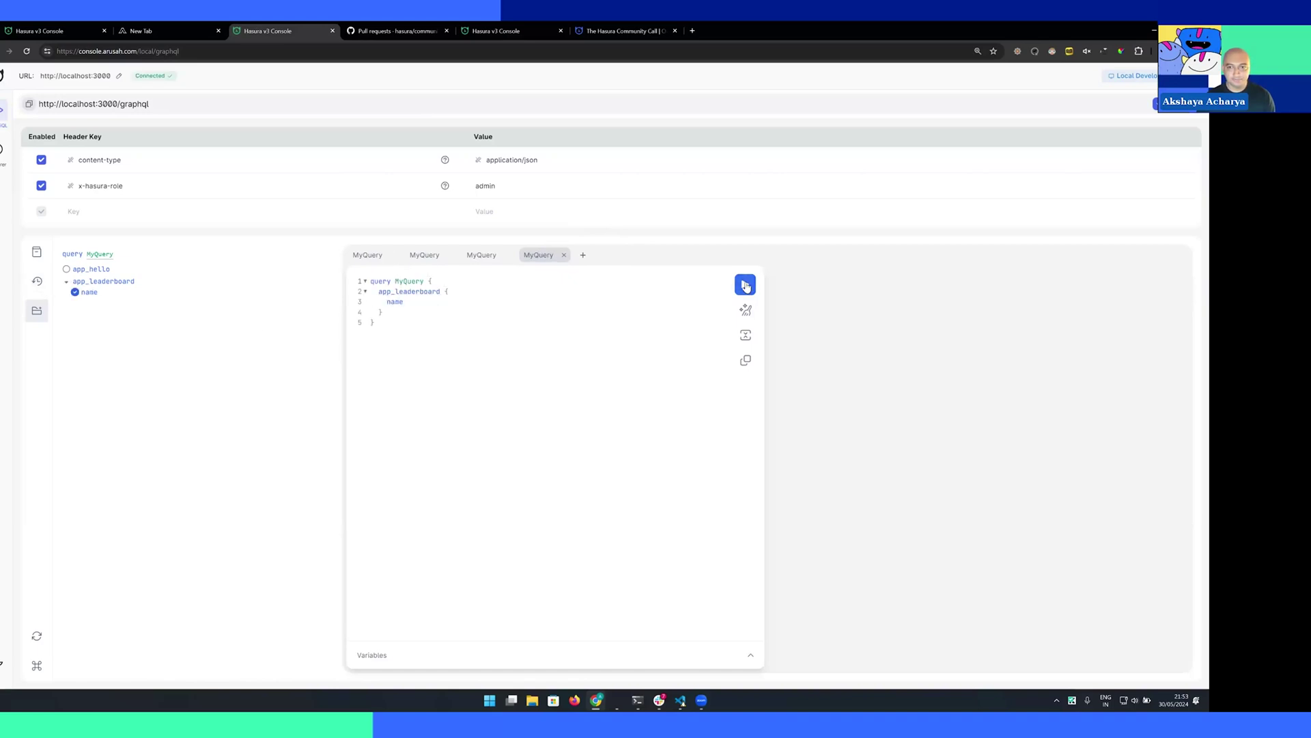
key("ctrl+Return")
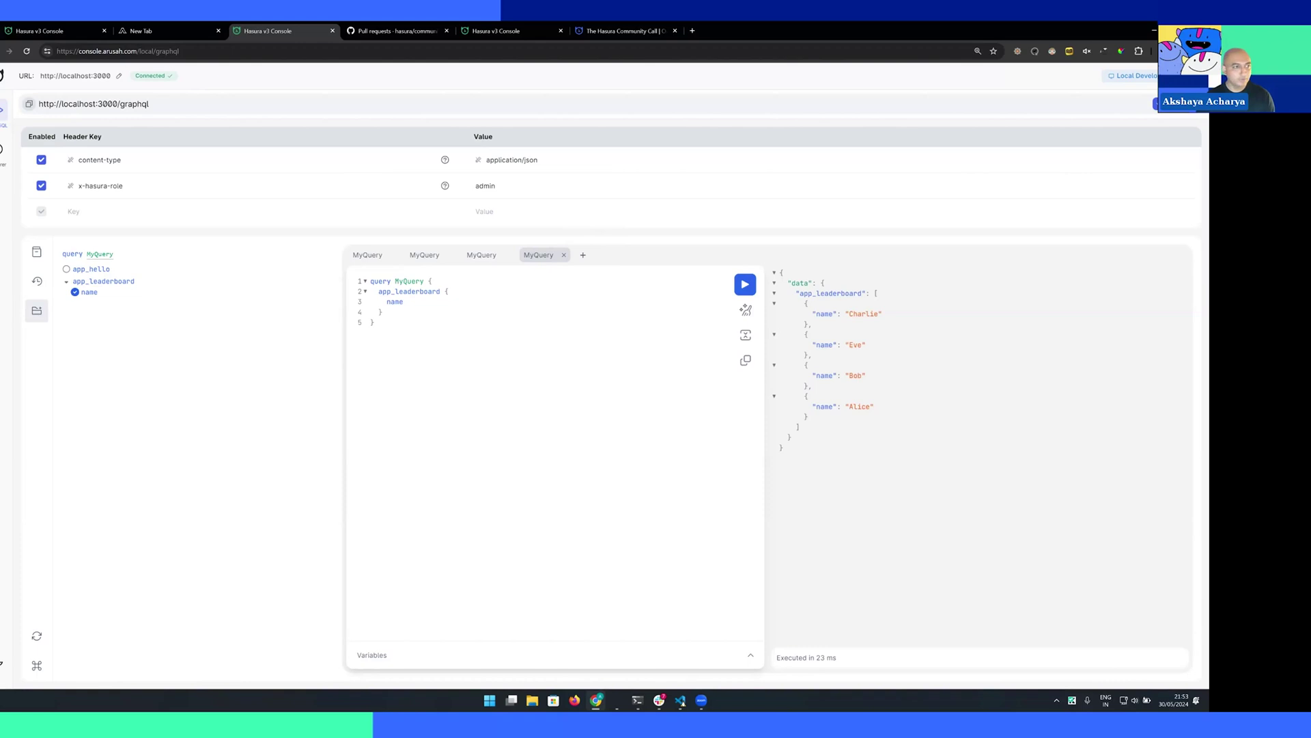
Check the Supergraph explorer for the Leaderboard command, then return to GraphiQL
left_click(4, 149)
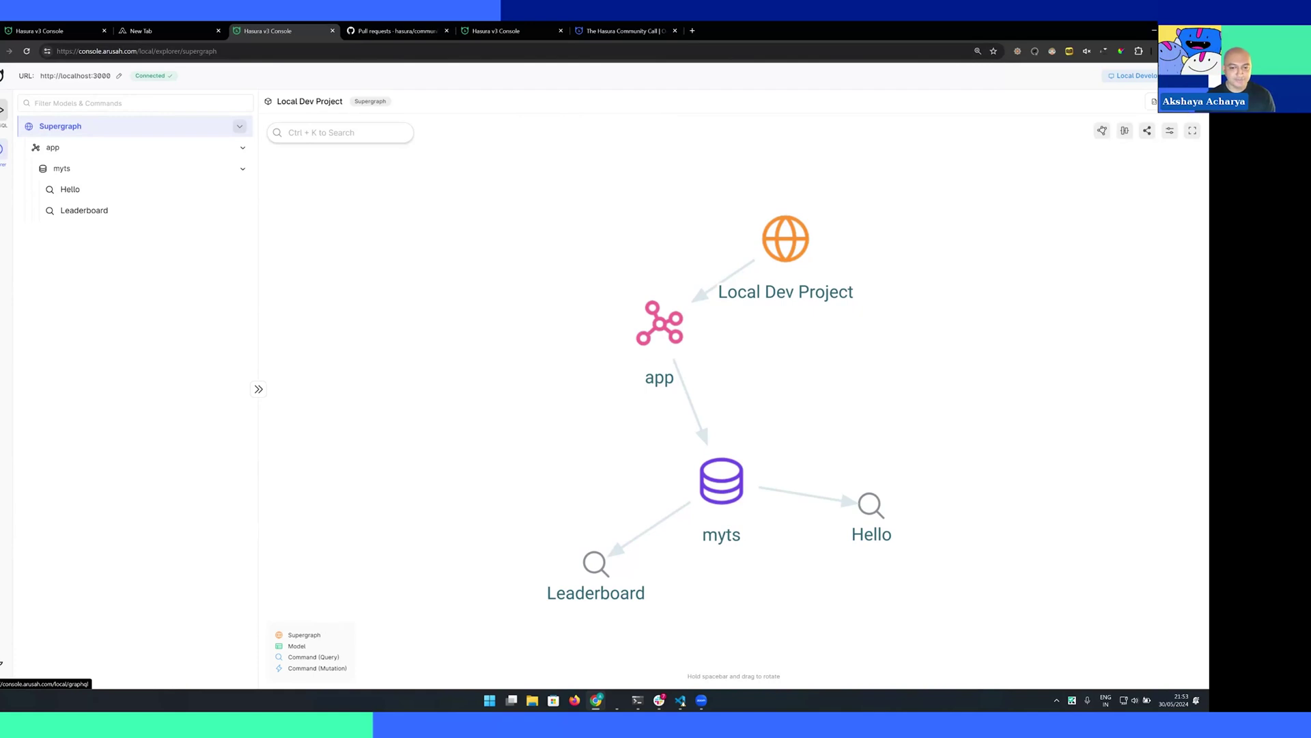
left_click(4, 164)
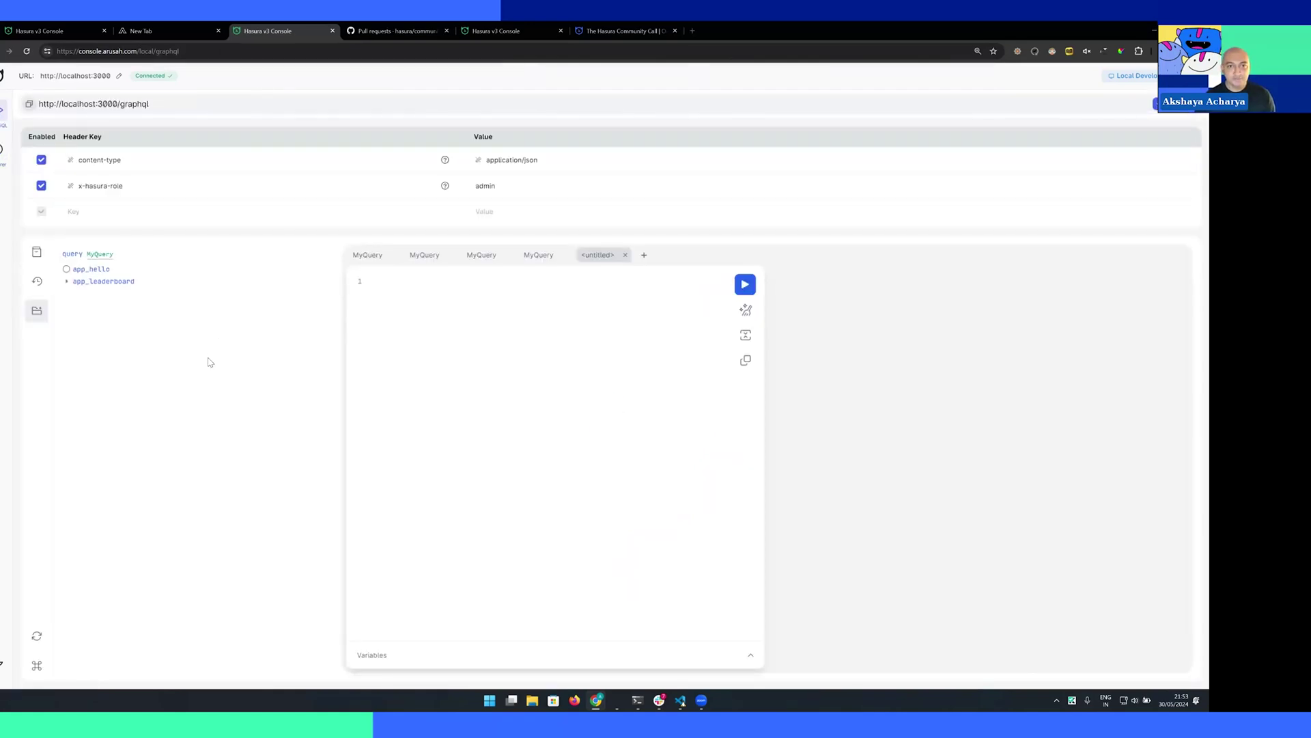
key("alt+Tab")
key("Tab")
Run the README's cloud connector build and supergraph build create command in the terminal
key("alt")
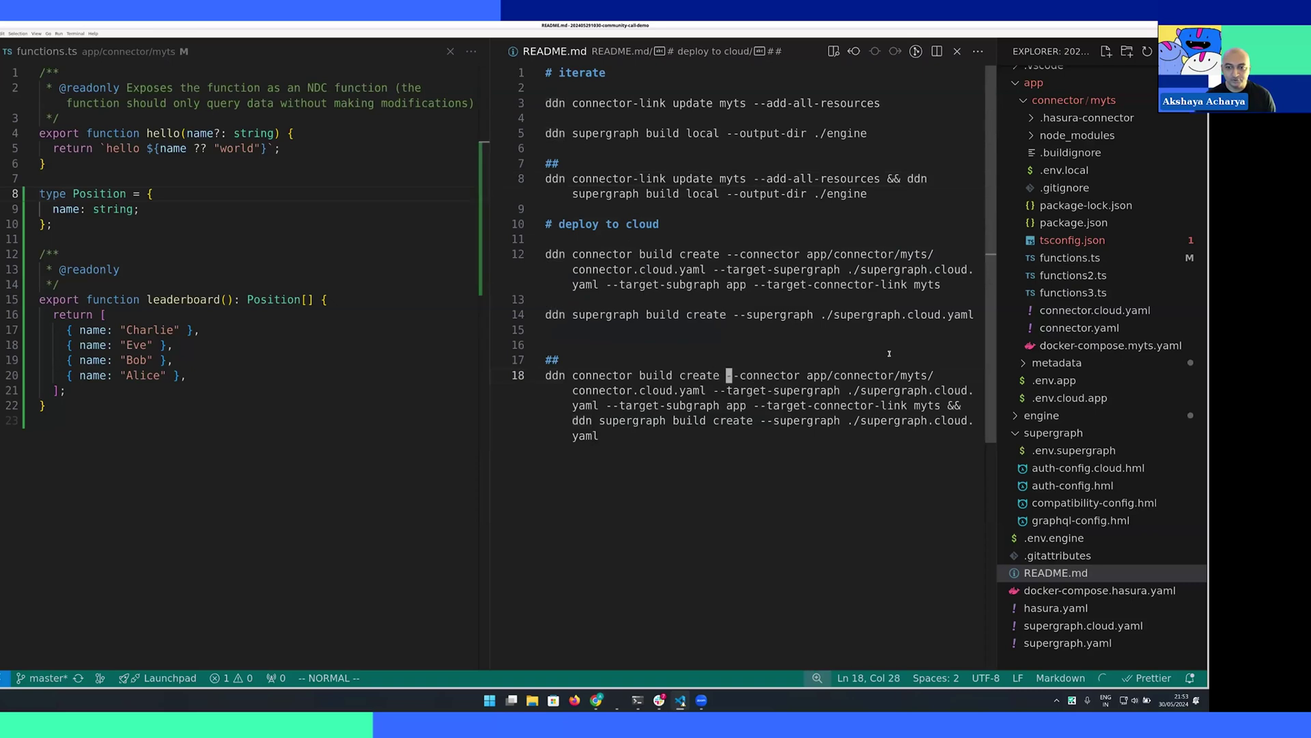
key("shift+v")
key("y")
key("alt+Tab")
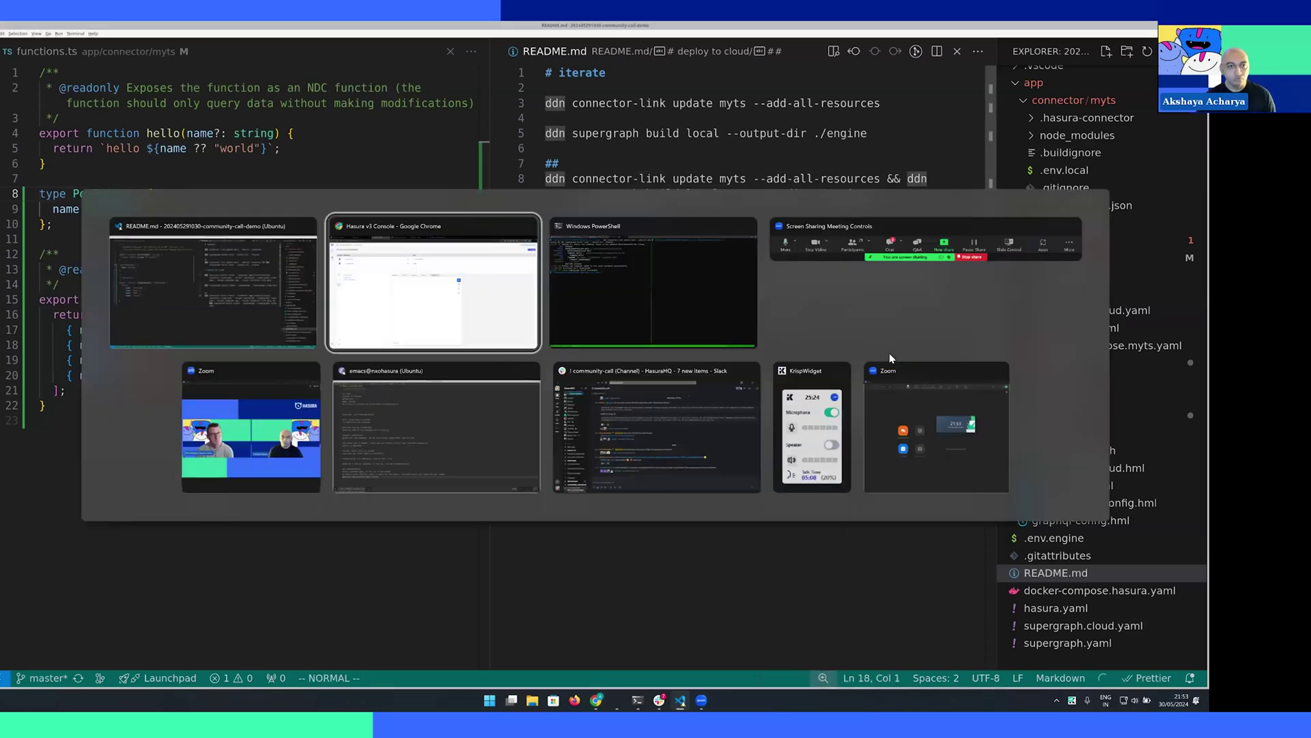
key("alt")
type("ddn connector build create --connector app/connector/myts/connector.cloud.yaml --target-supergraph ./supergraph.cloud.yaml --target-subgraph app --target-connector-link myts && ddn supergraph build create --supergraph ./supergraph.cloud.yaml")
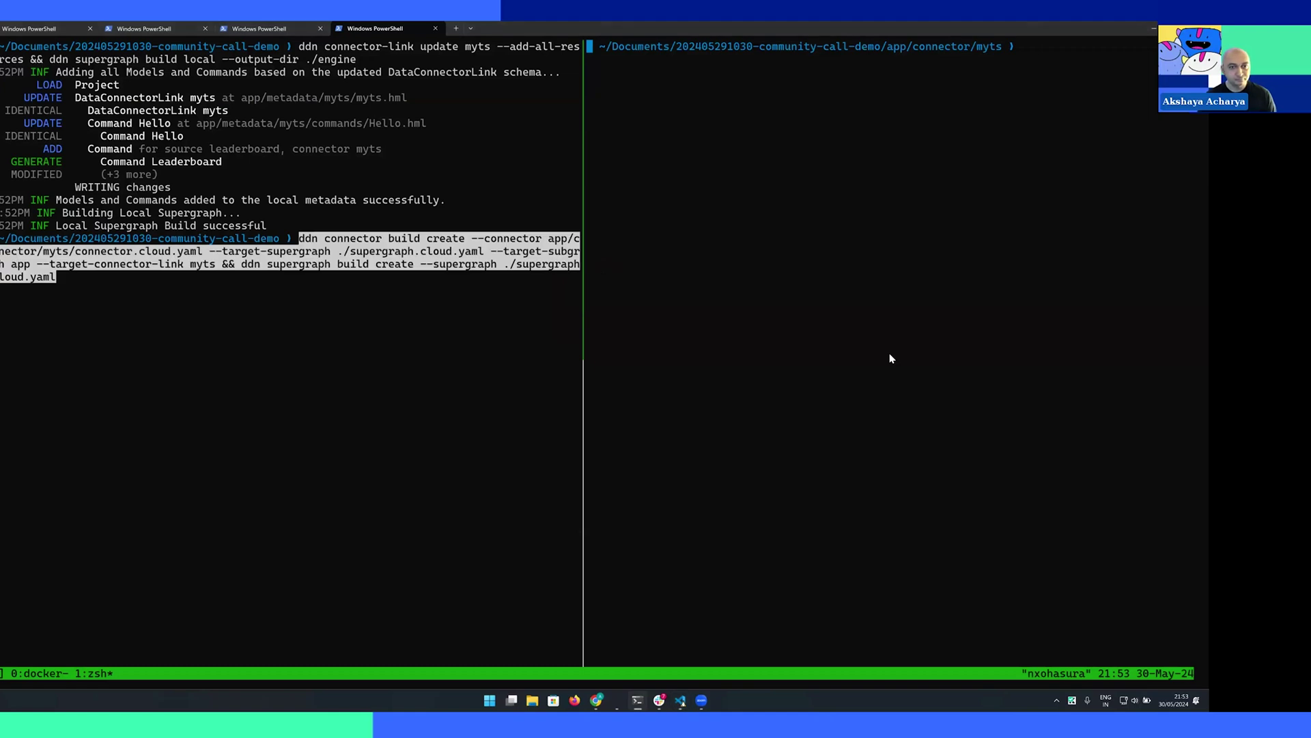
key("Return")
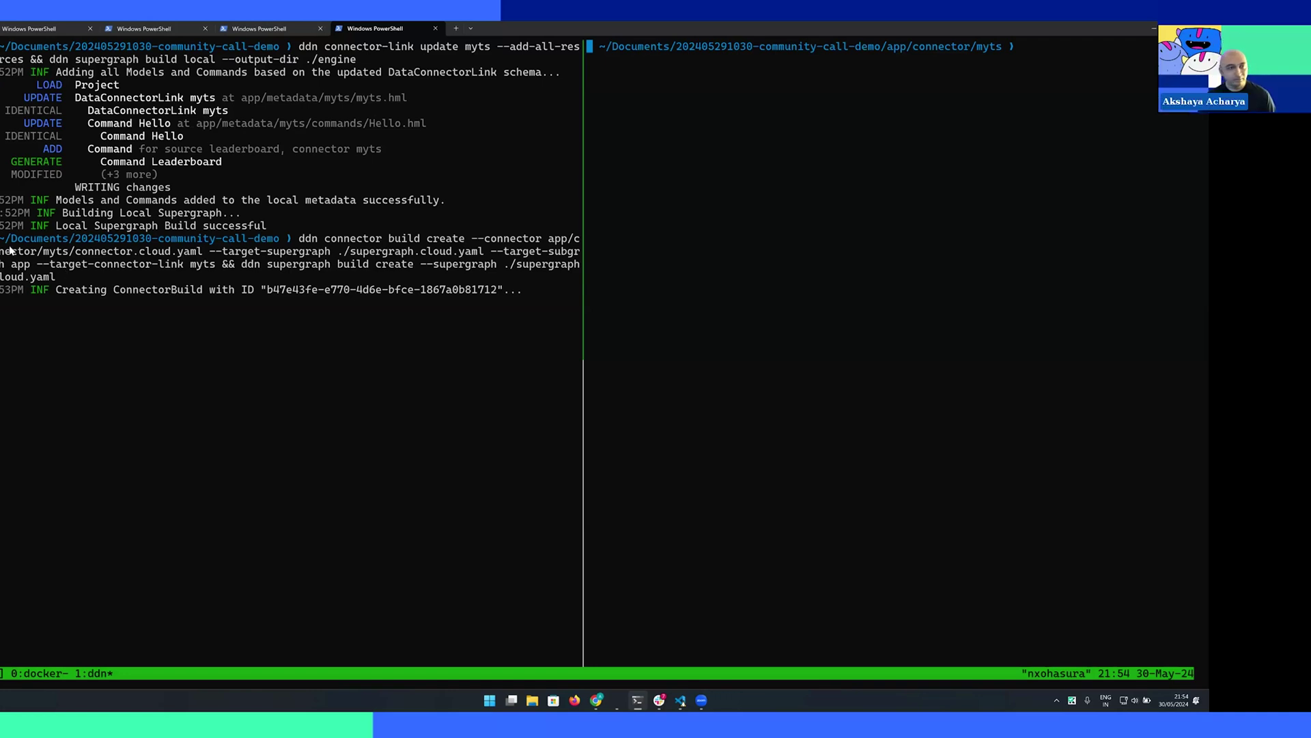
Review the cloud build output and select build identifier b9e75aeab2 in the API URL
left_click_drag(3, 251, 505, 278)
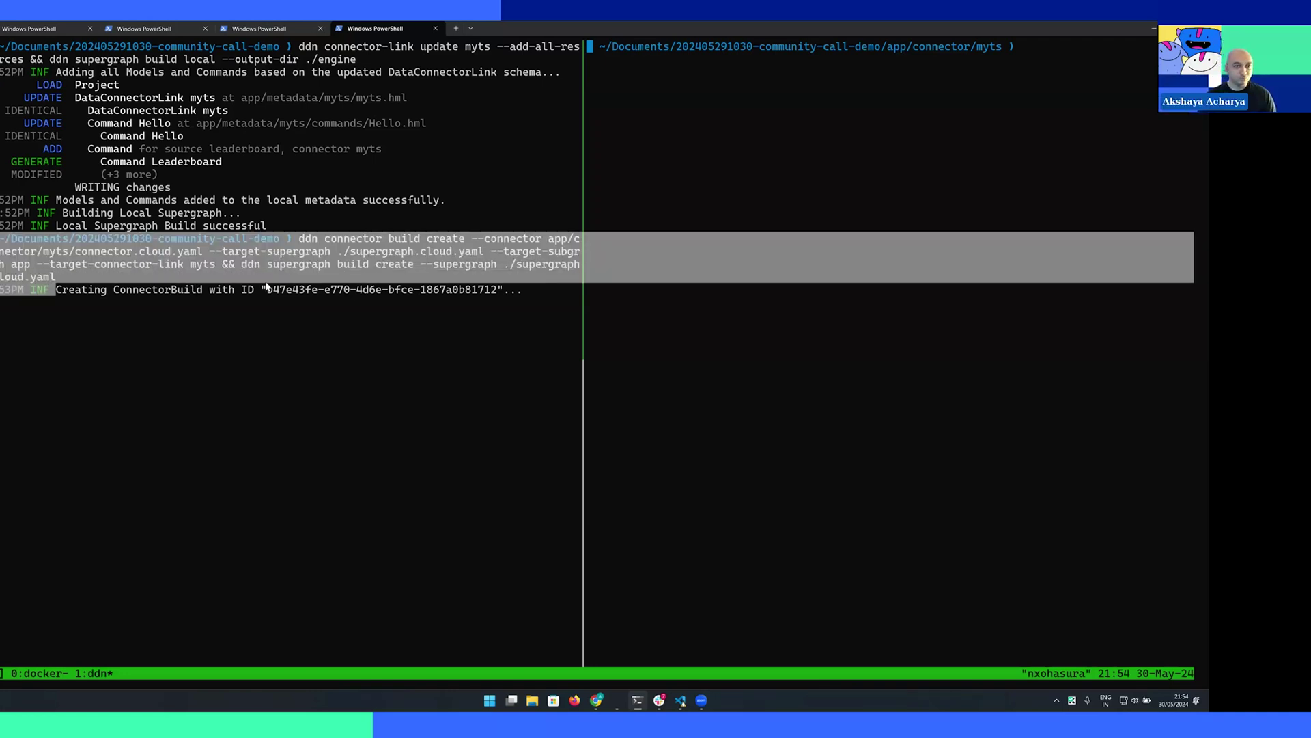
left_click(522, 290)
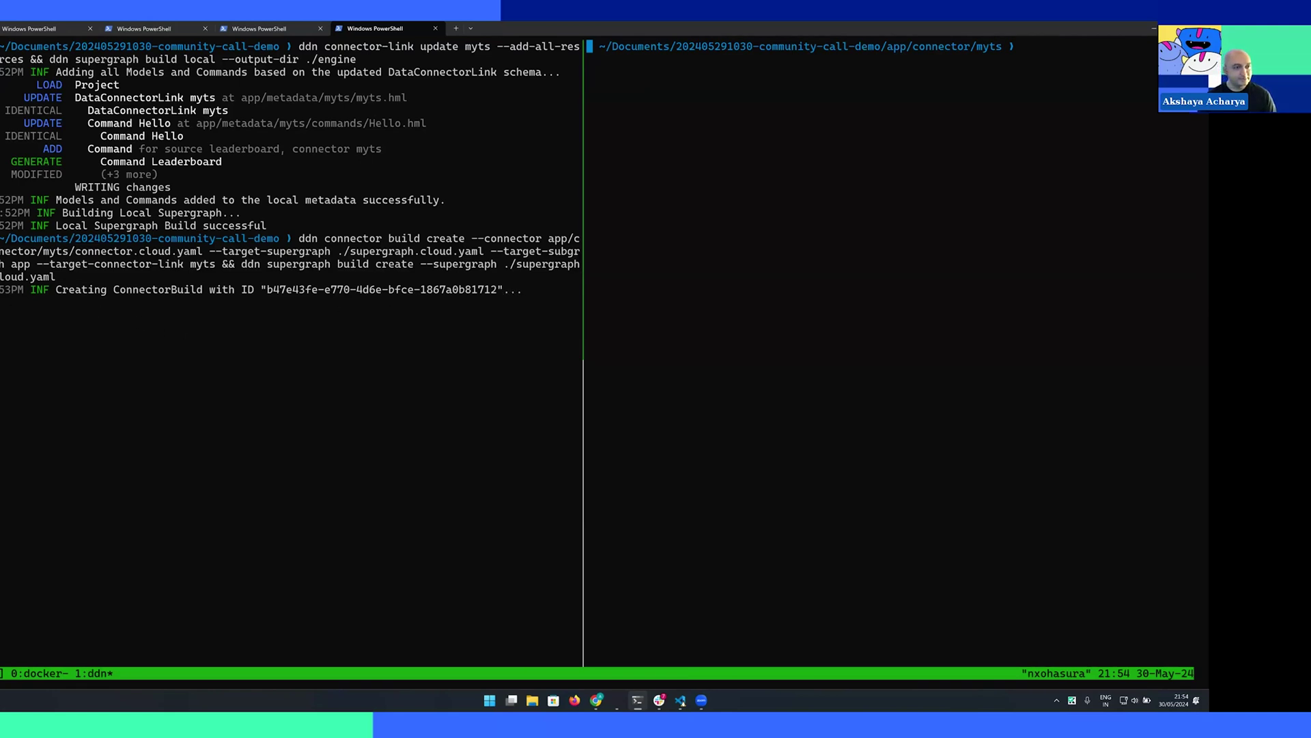
left_click_drag(2, 237, 451, 277)
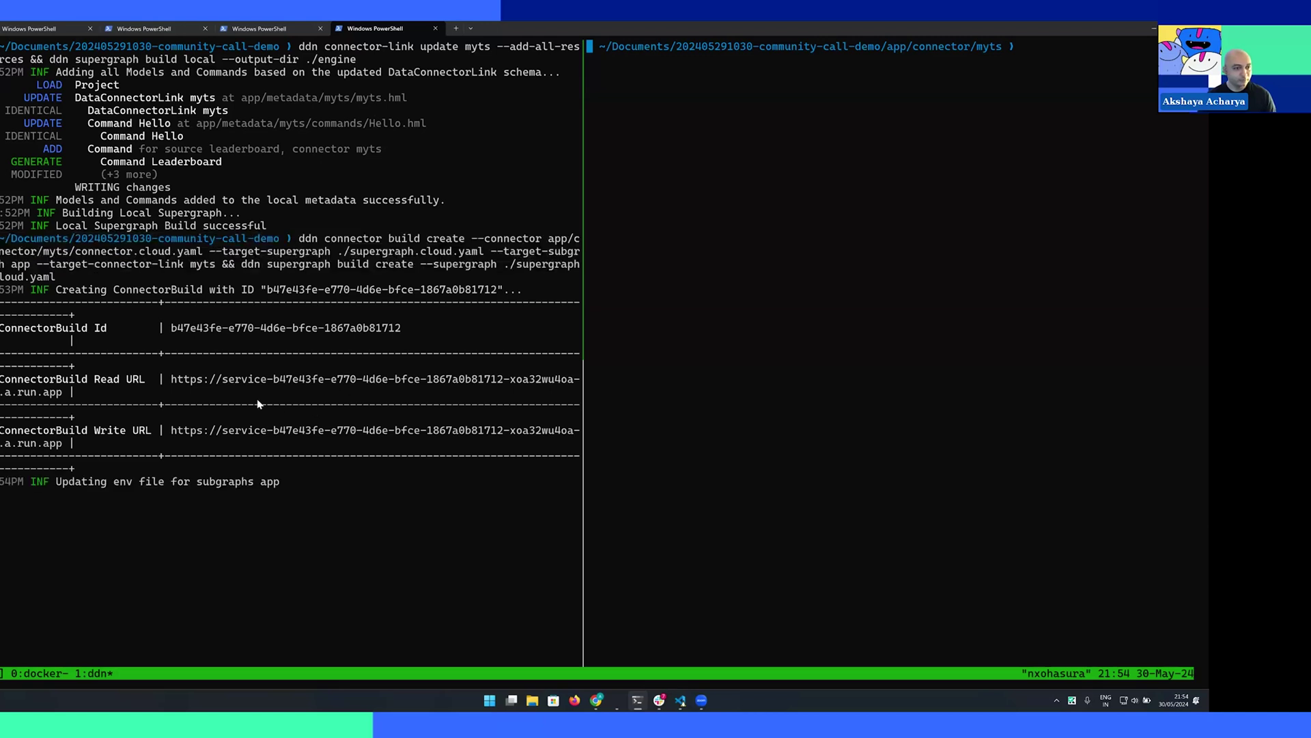
left_click(319, 391)
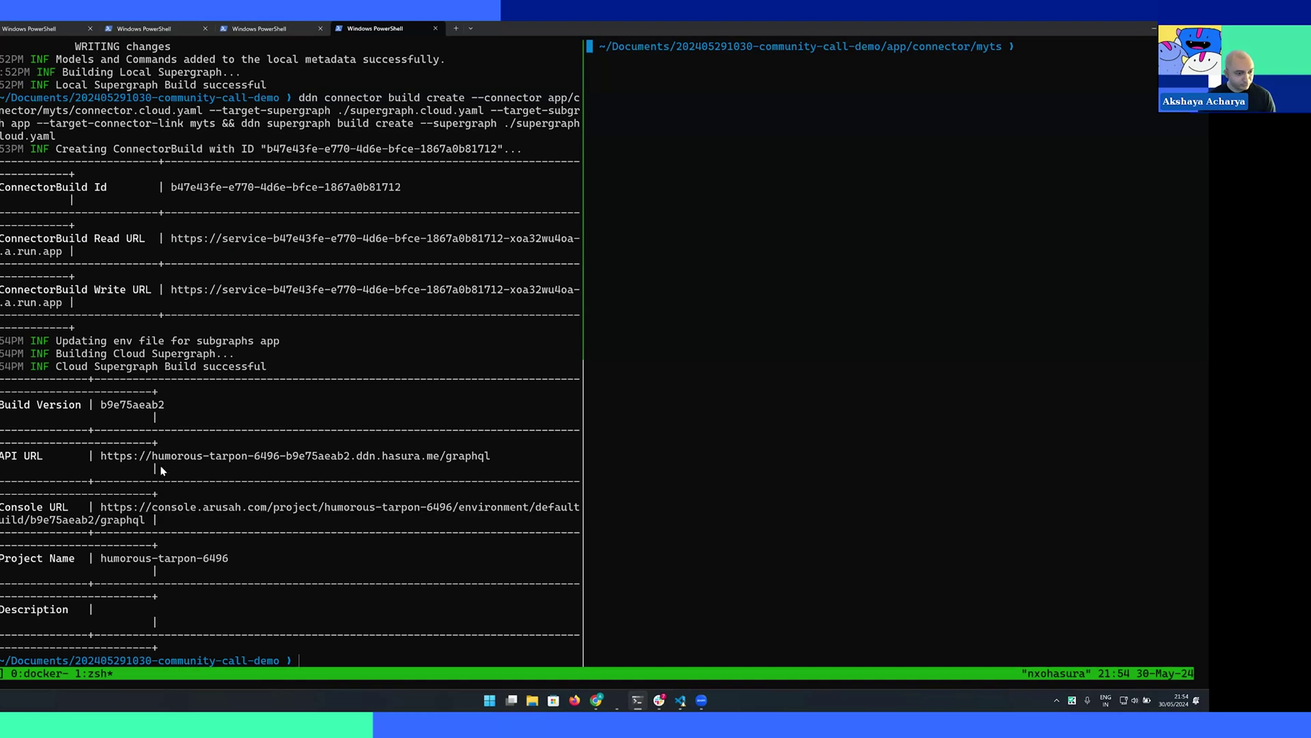
left_click_drag(248, 457, 349, 458)
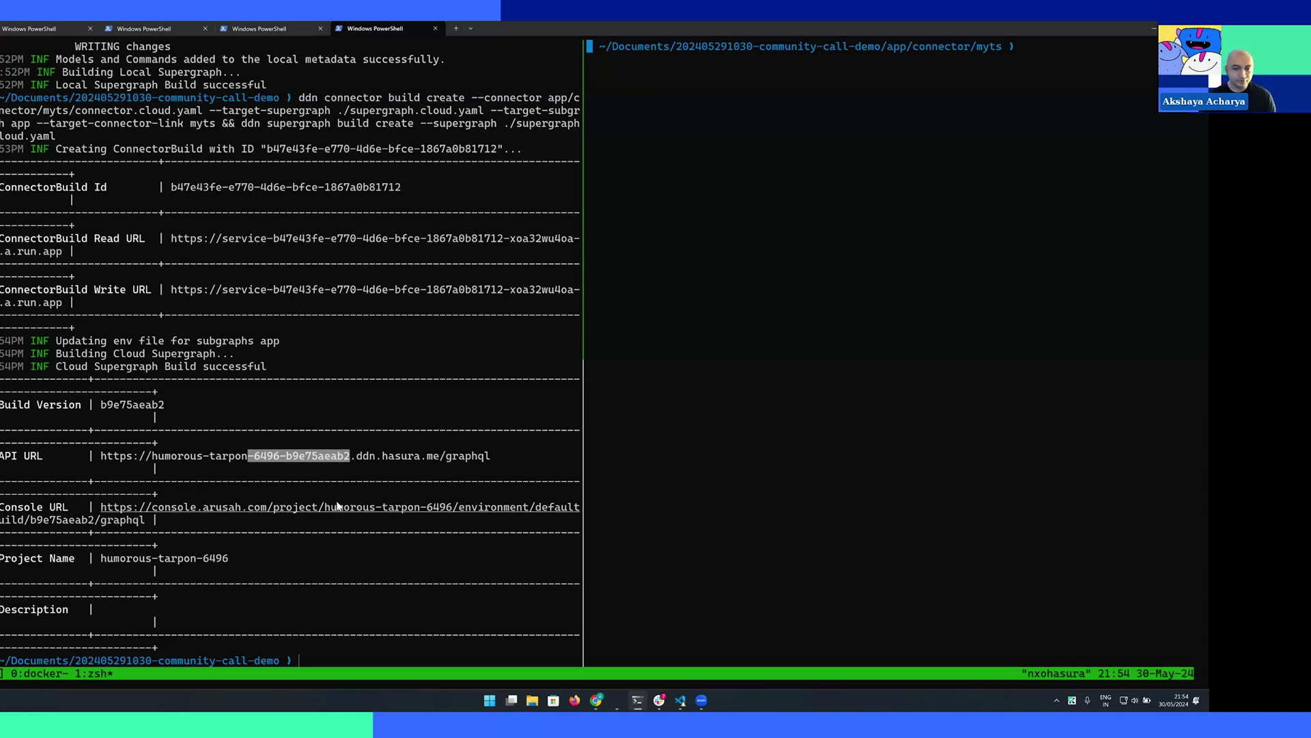
Open build b9e75aeab2's console and confirm app_leaderboard appears in the GraphiQL explorer
left_click(241, 505, "ctrl")
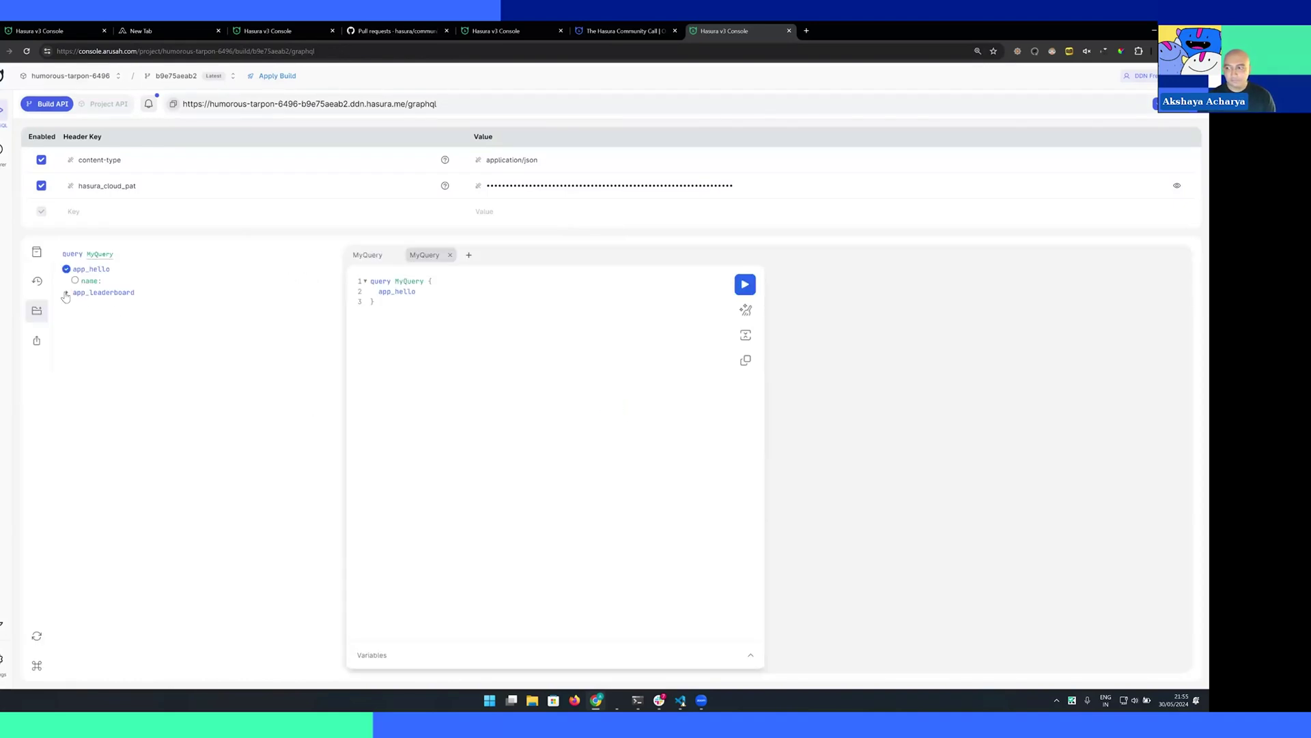
left_click(216, 51)
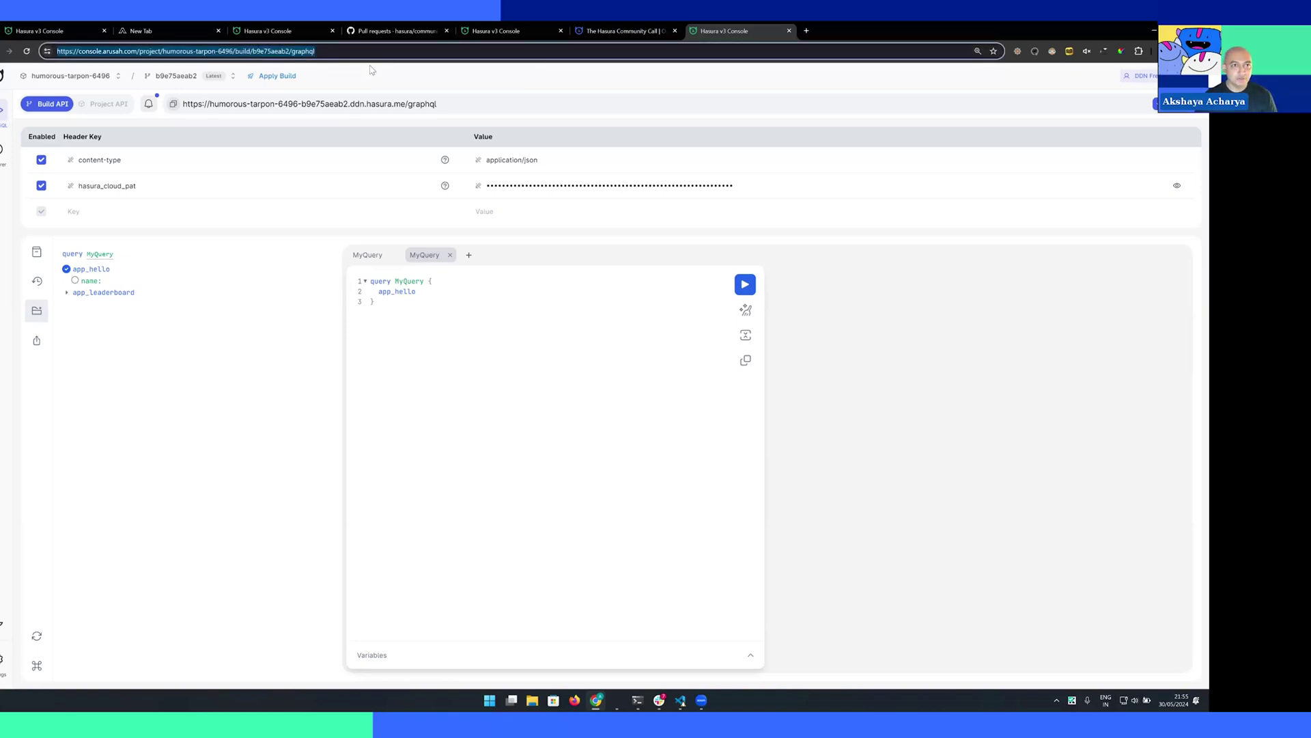
left_click(371, 65)
left_click(384, 31)
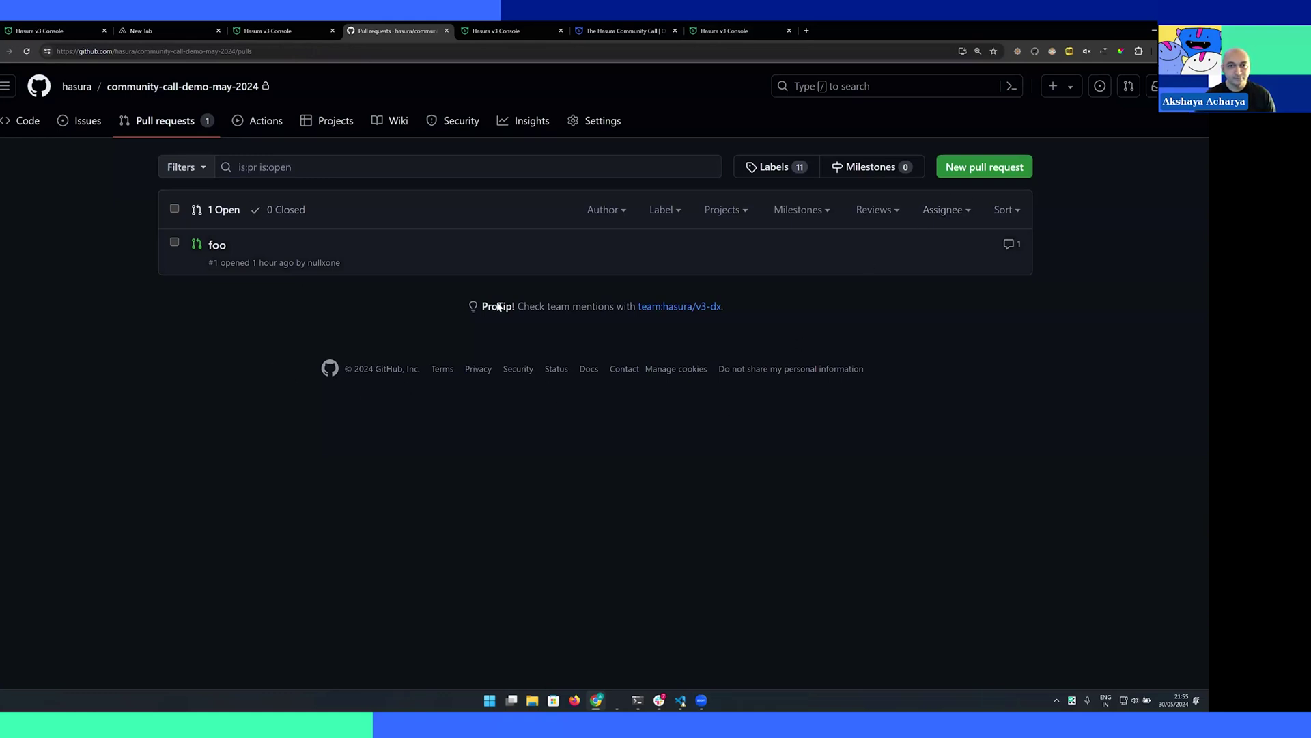
key("alt+Tab")
Stage all changes, create branch demo1, commit as 'demo1', and push it to origin
left_click(389, 503)
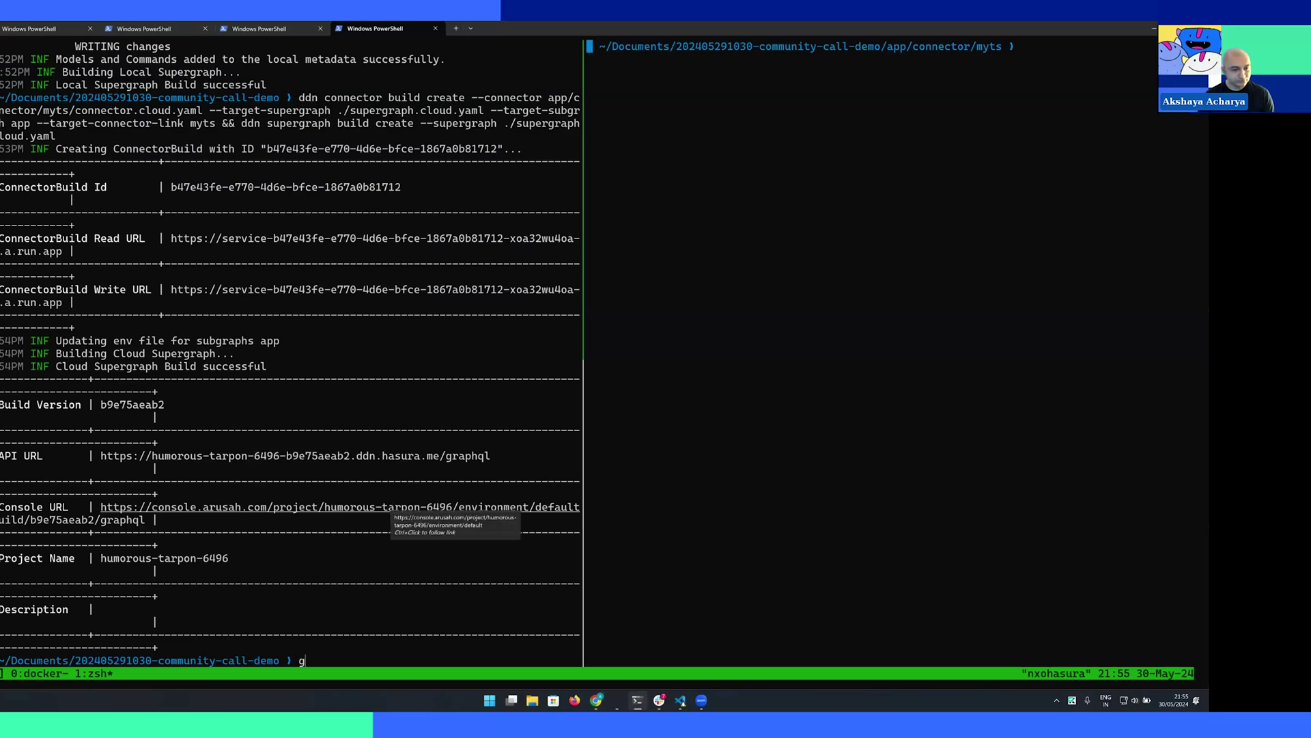
type("s")
key("Return")
type("ga .")
key("Return")
type("gxm ")
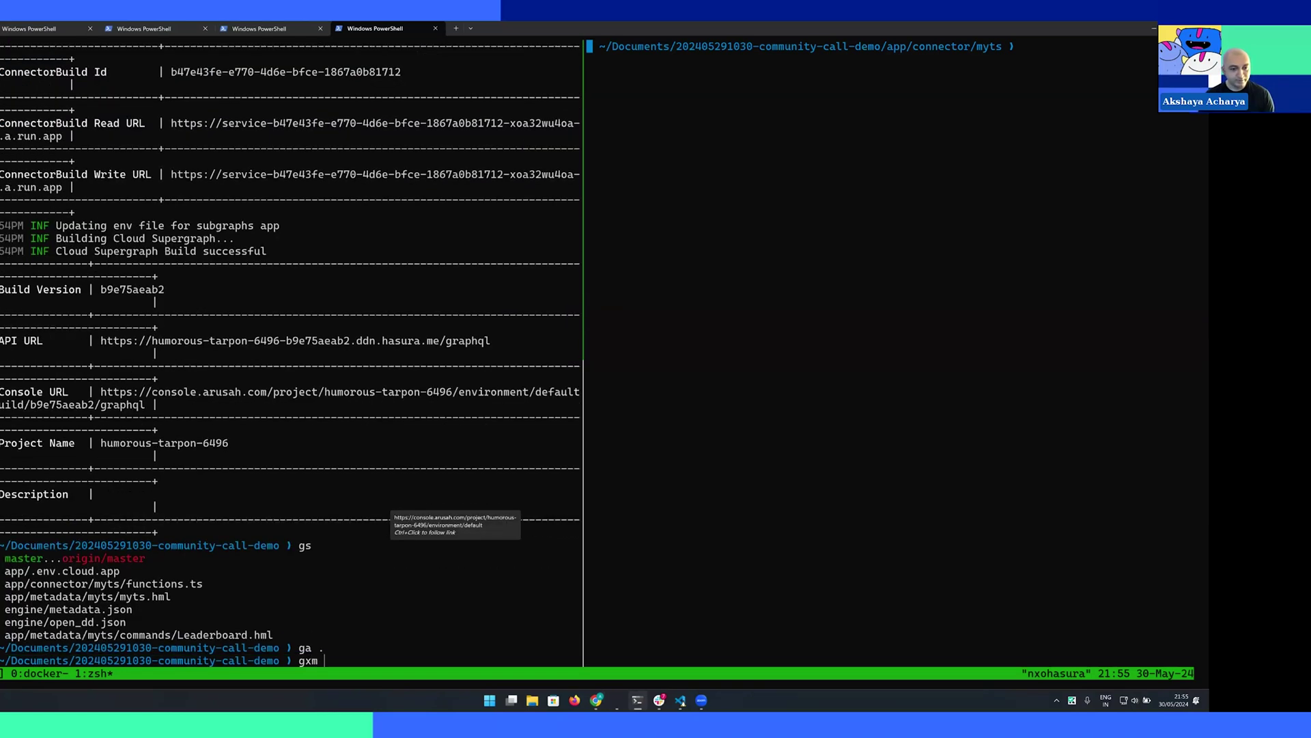
type("'")
key("ctrl+c")
type("gs")
key("Return")
type("g cob demo1")
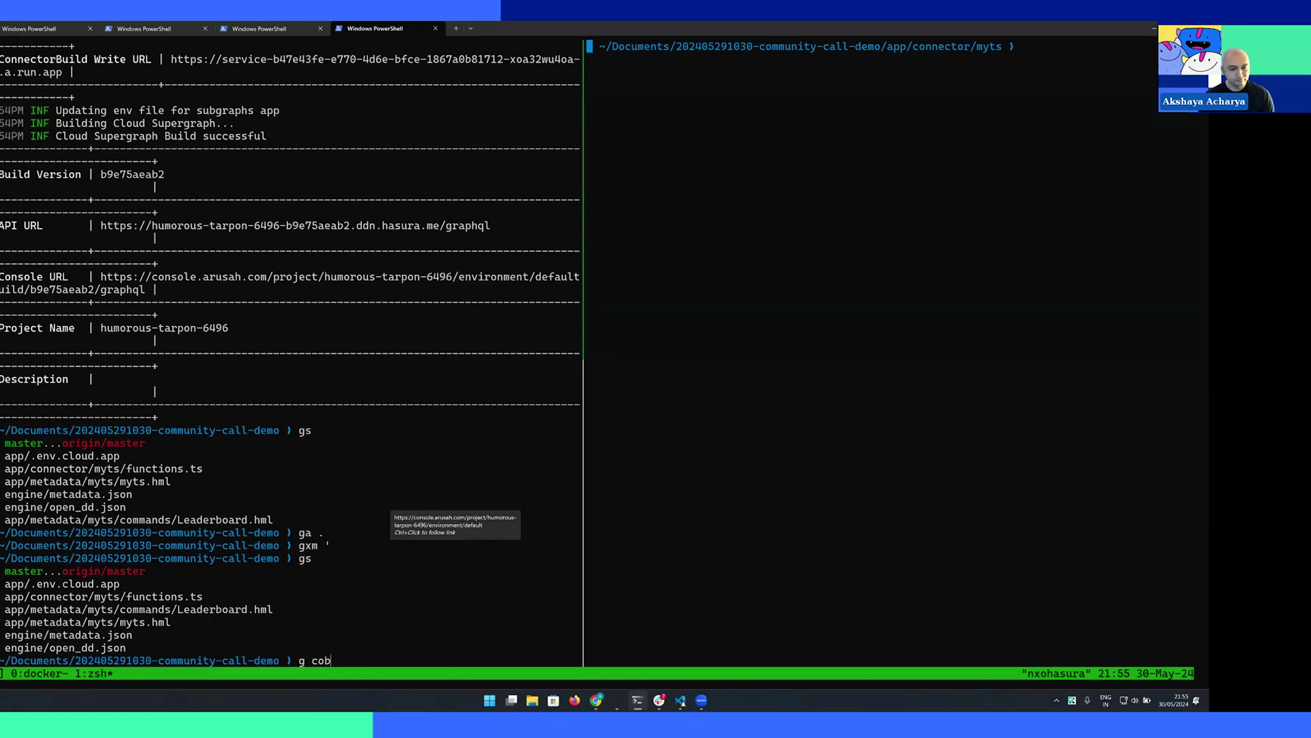
key("Return")
type("gs")
key("Return")
type("gxm 'demo1'")
key("Return")
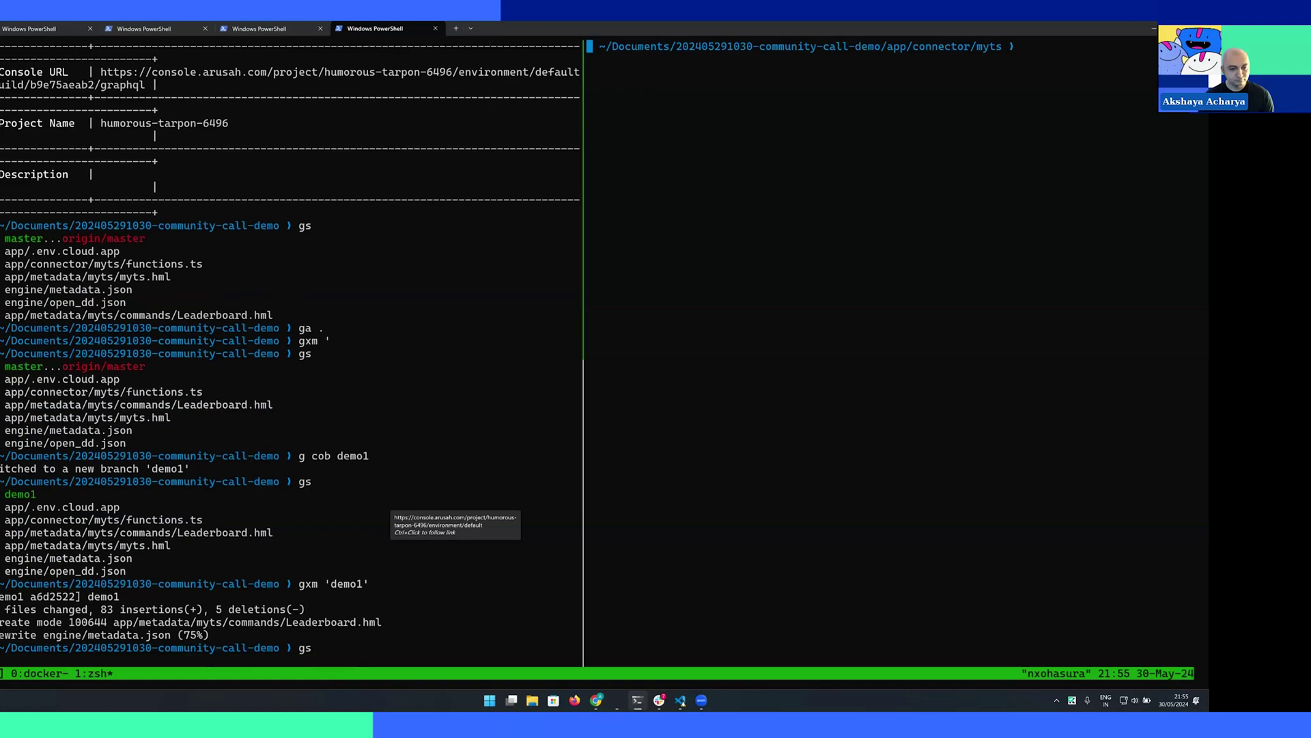
type("gs g push -u origin demo1")
key("Return")
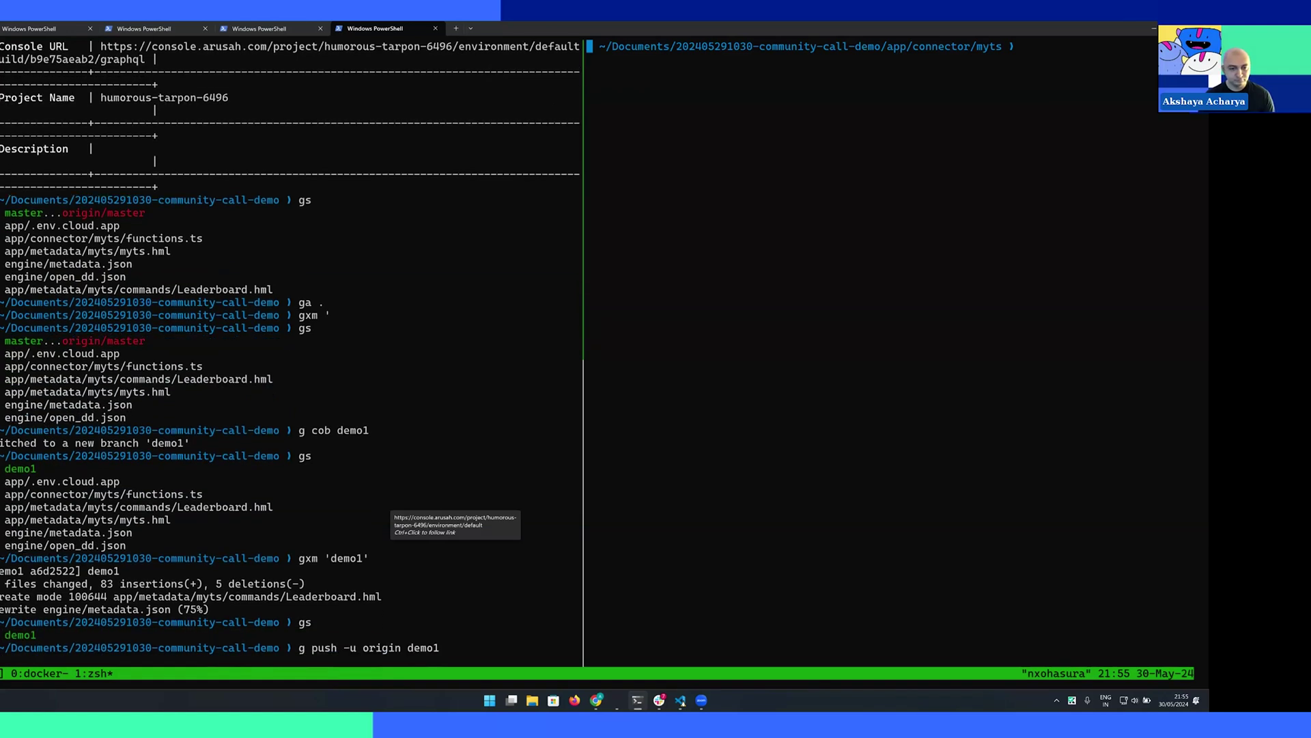
key("alt+Tab")
Start a pull request for demo1 and clear its description field
left_click(962, 179)
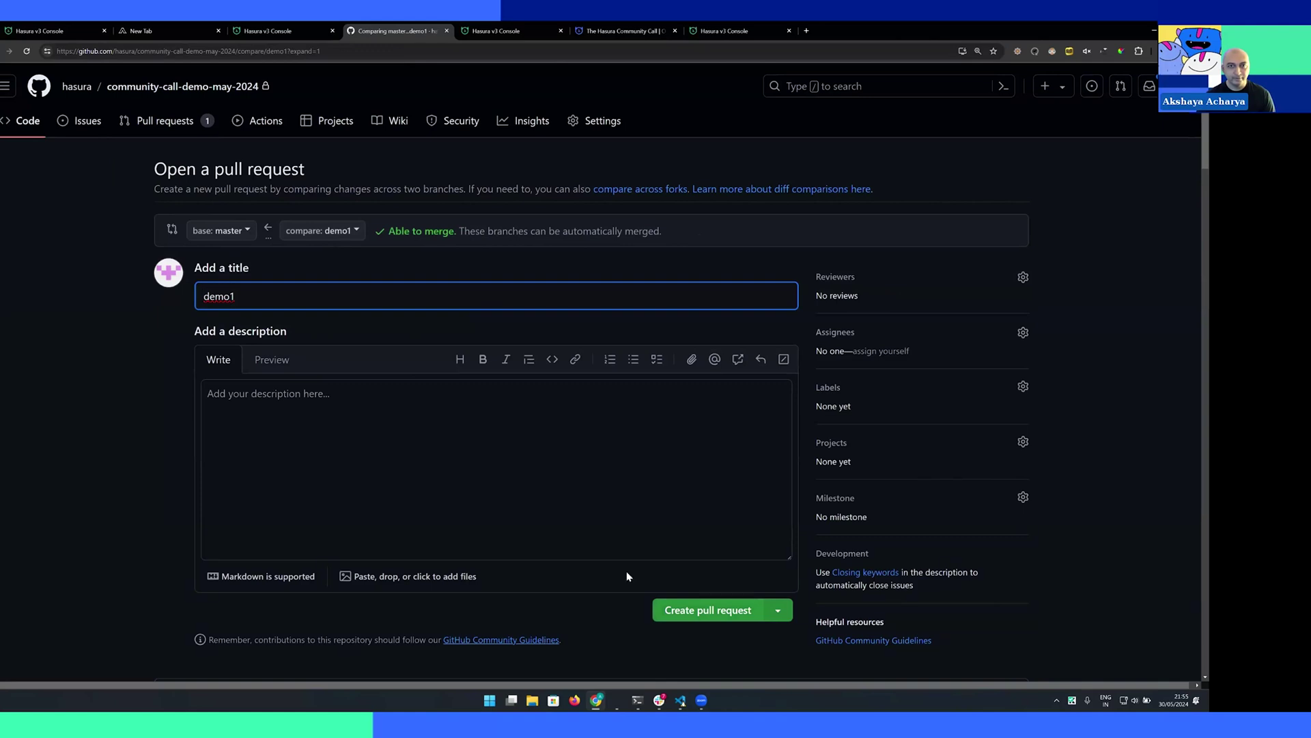
left_click(441, 472)
type("-6496-b9e75aeab2")
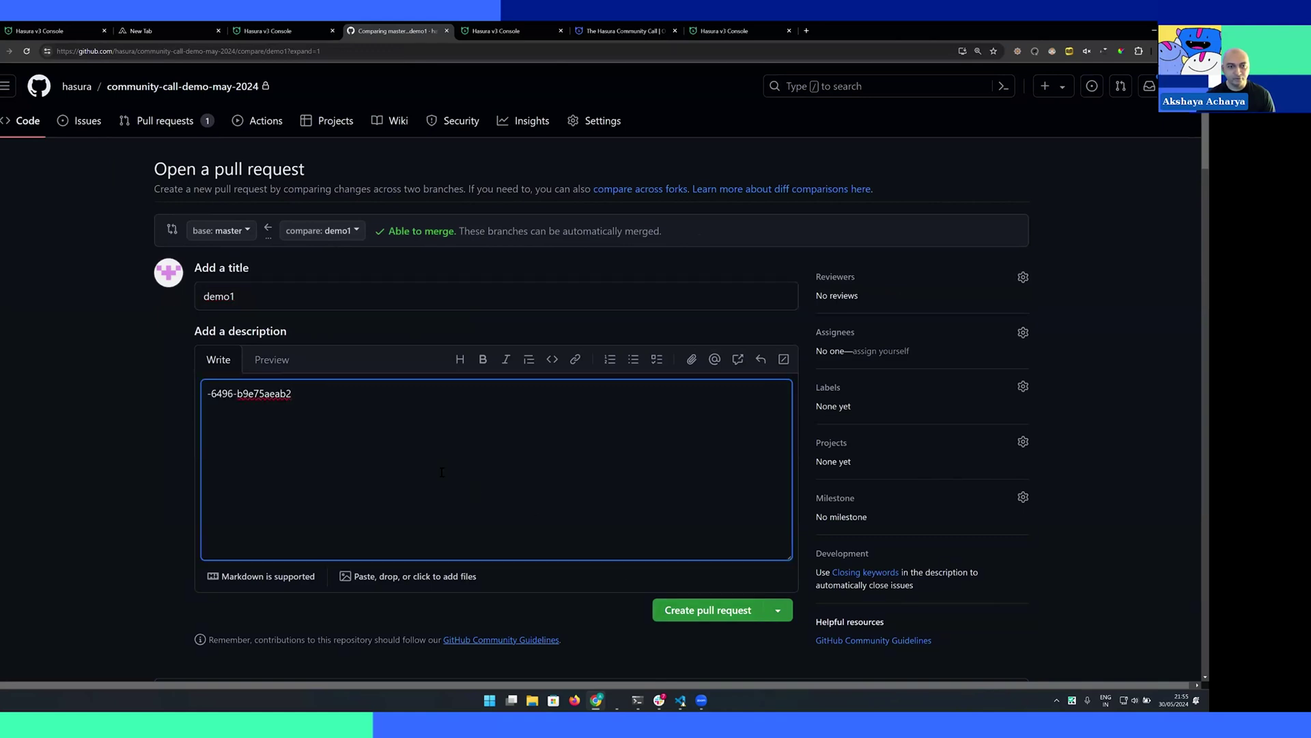
key("ctrl+a")
key("BackSpace")
Use the build 21a4c6bcbc console link as the description, create the PR, and test the link
left_click(503, 31)
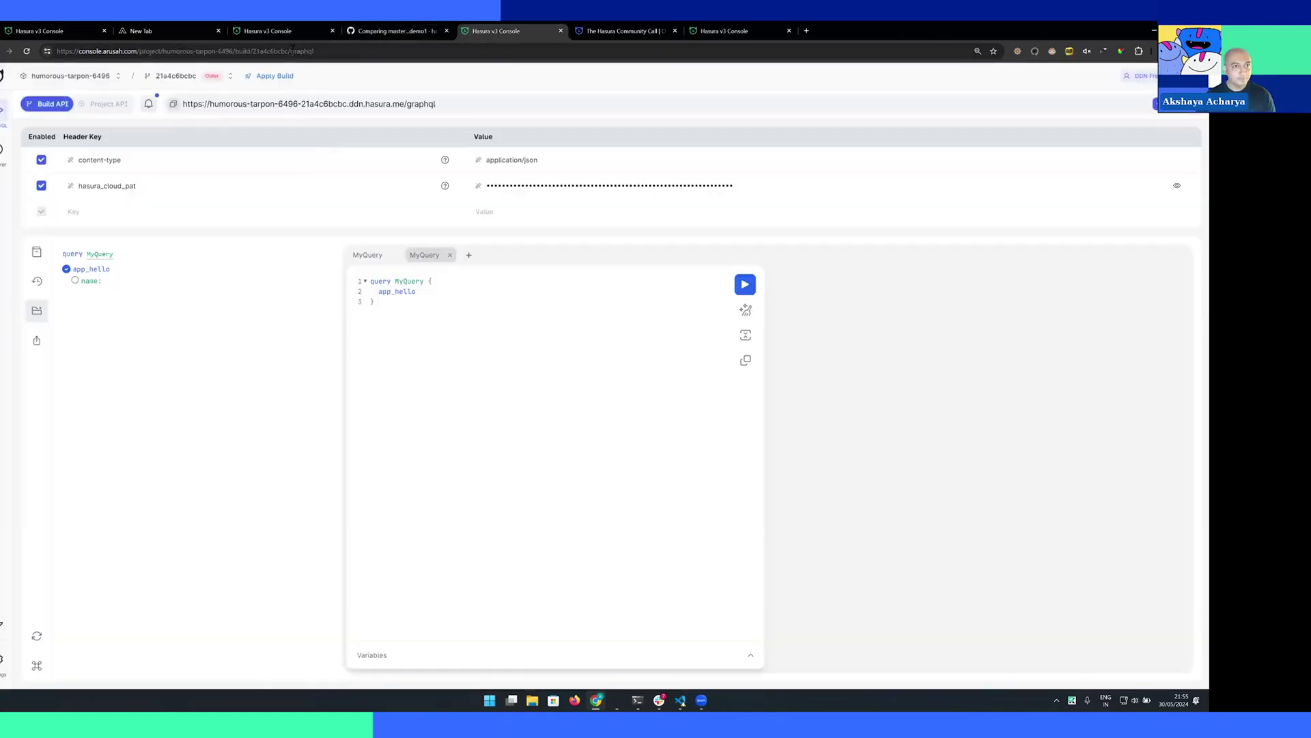
left_click(307, 52)
key("ctrl+c")
left_click(395, 31)
key("ctrl+v")
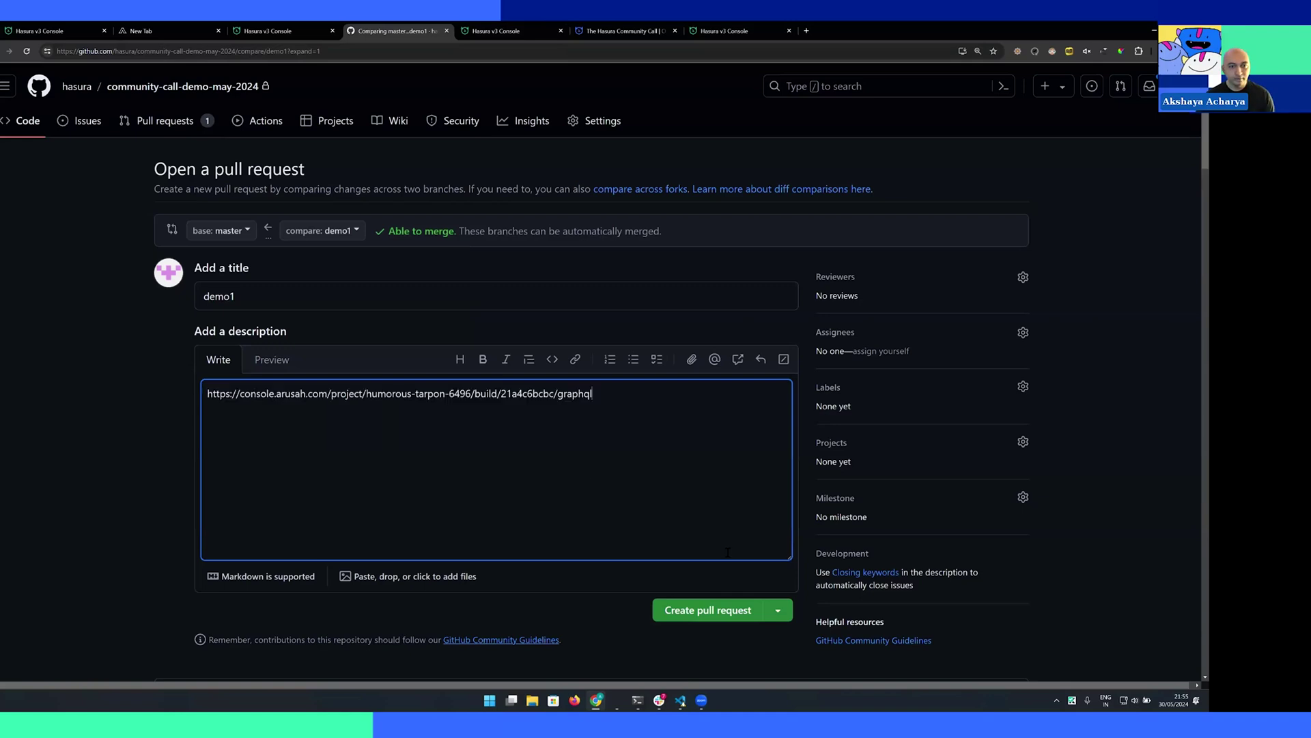
left_click(707, 609)
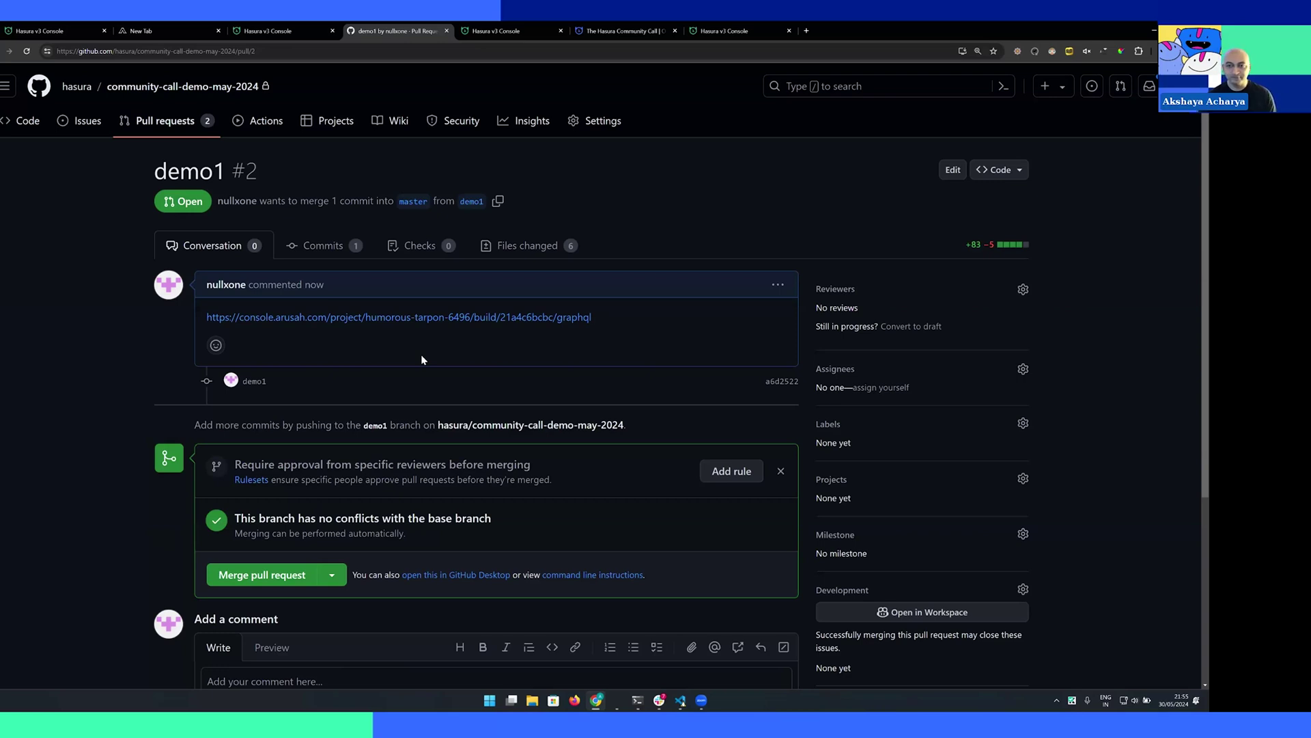
left_click(427, 316)
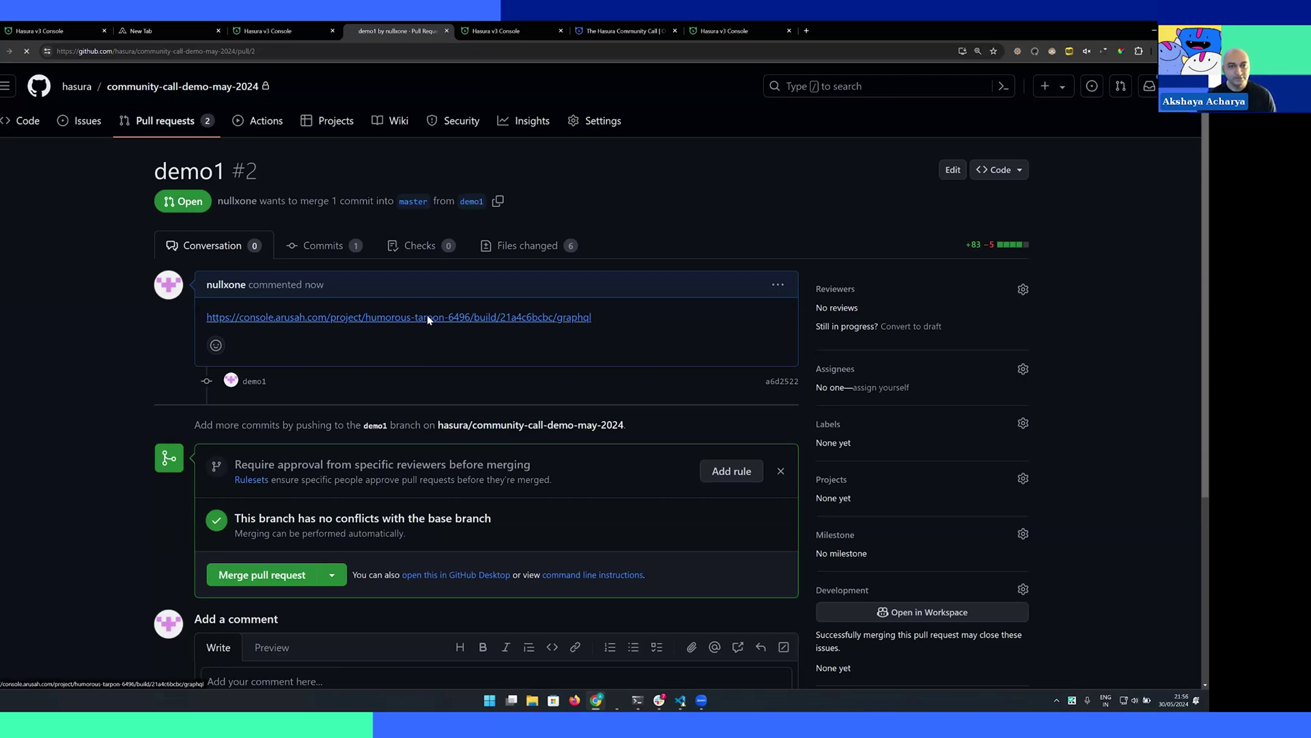
key("alt+Left")
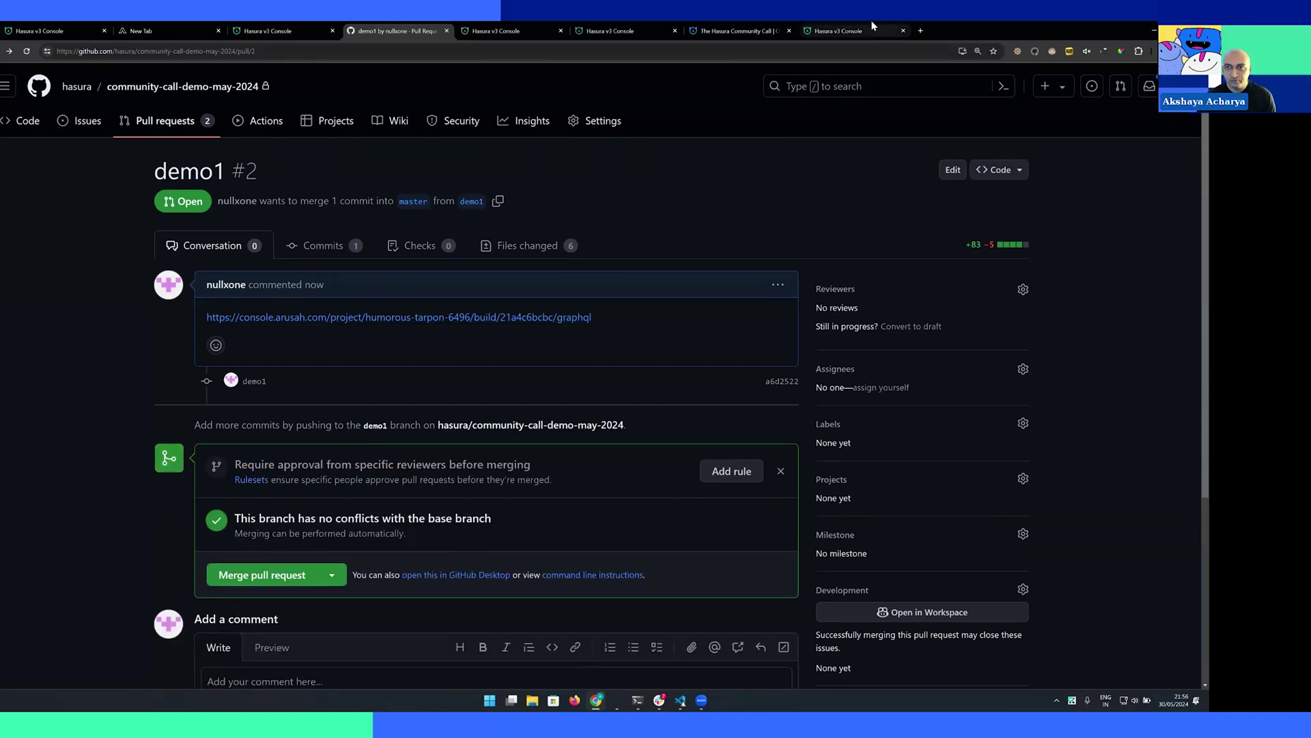
On build b9e75aeab2, query app_leaderboard names without app_hello, returning Charlie, Eve, Bob and Alice
left_click(850, 29)
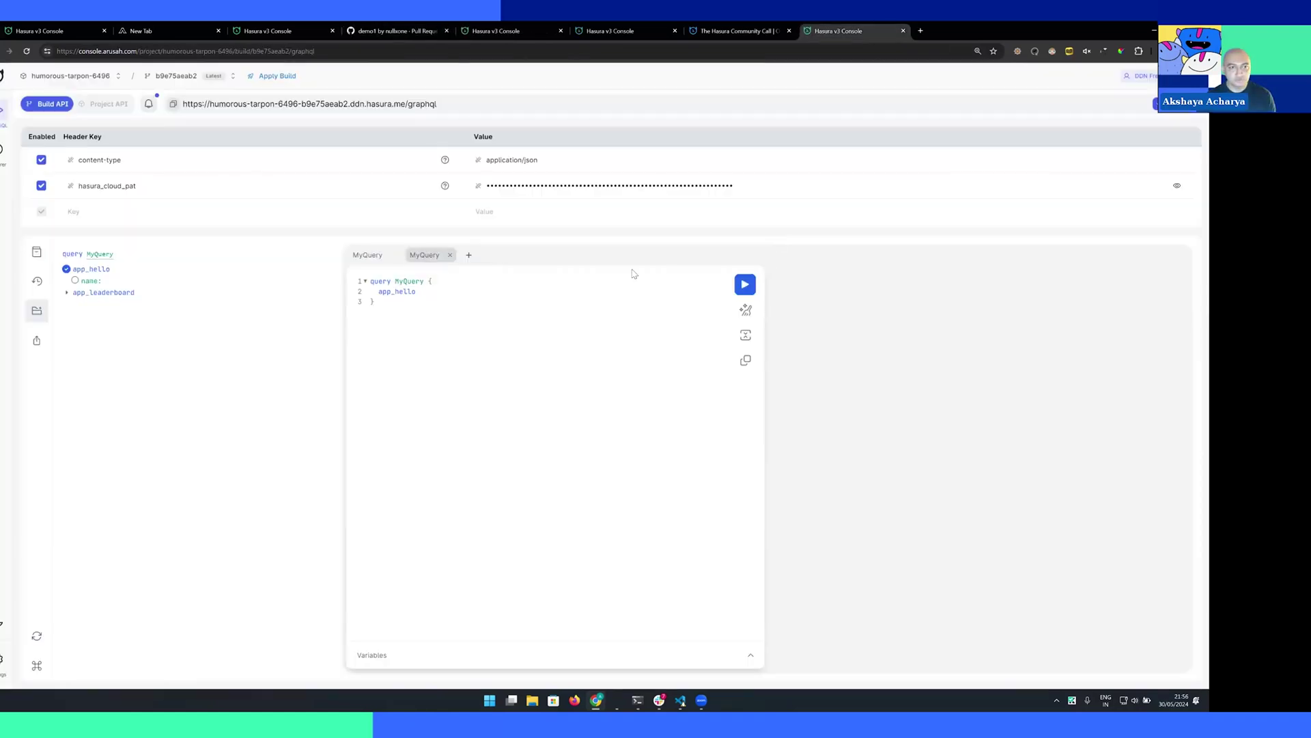
left_click(105, 293)
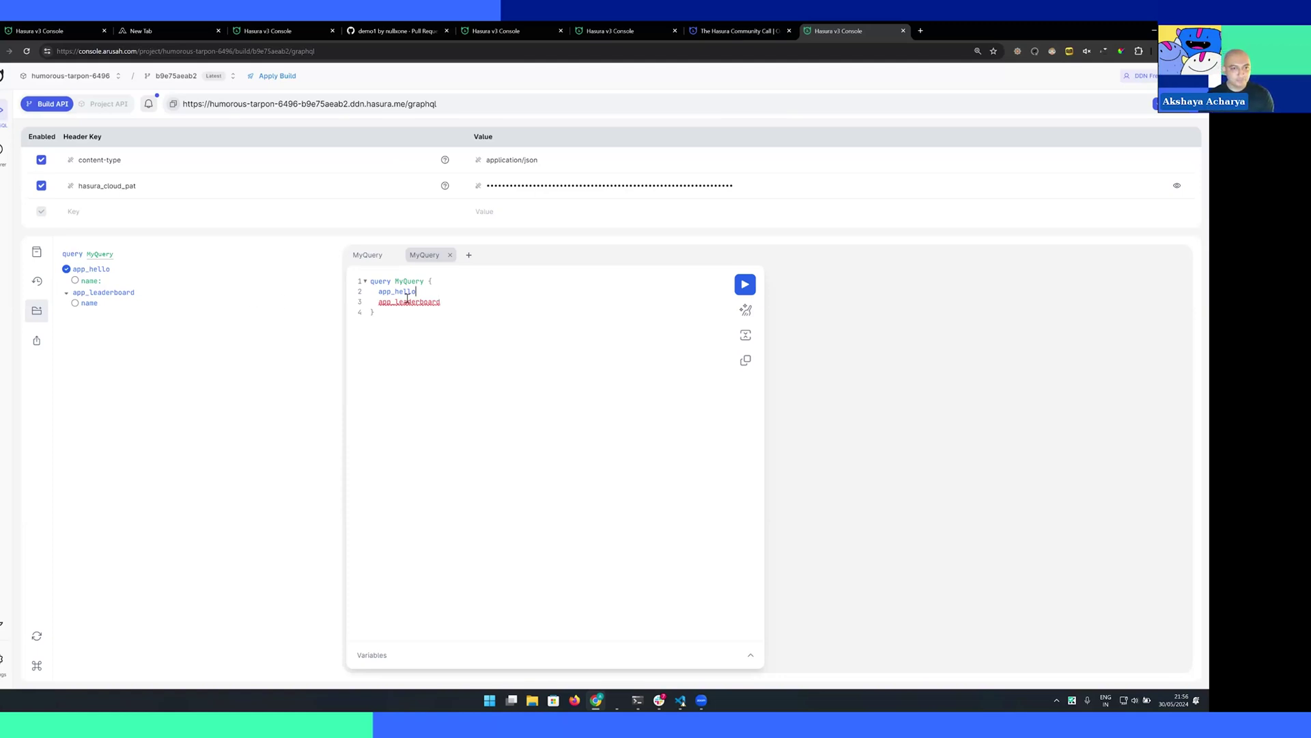
left_click(89, 304)
double_click(394, 292)
key("BackSpace")
key("BackSpace")
left_click(745, 284)
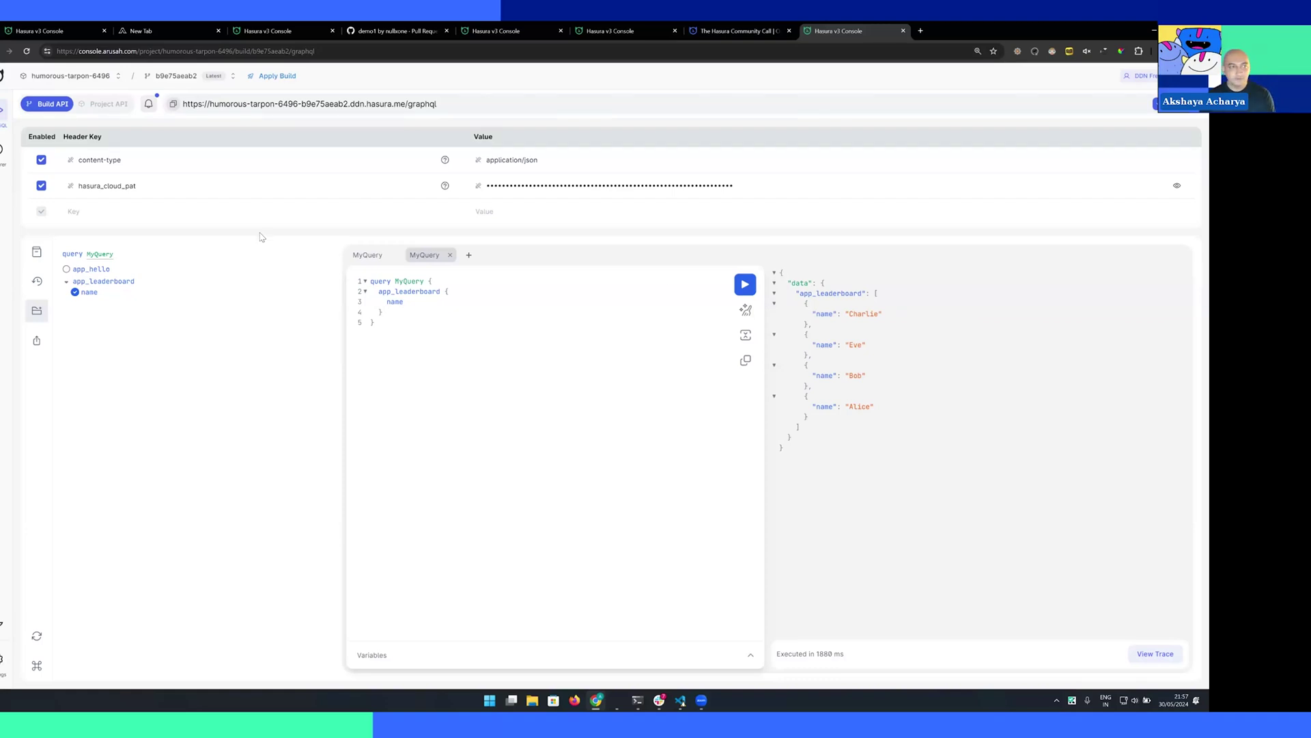
Confirm Leaderboard and Hello in the subgraph graph, then return to the leaderboard name query
left_click(2, 149)
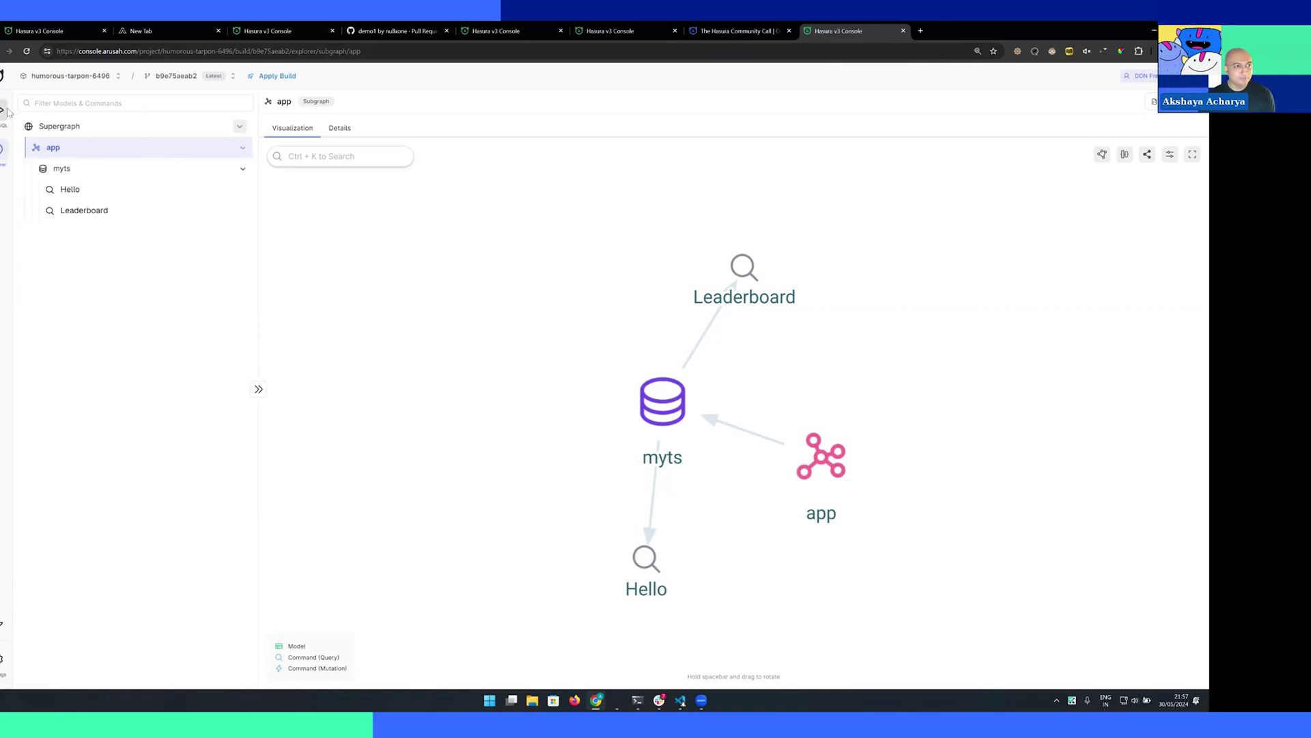
left_click(141, 269)
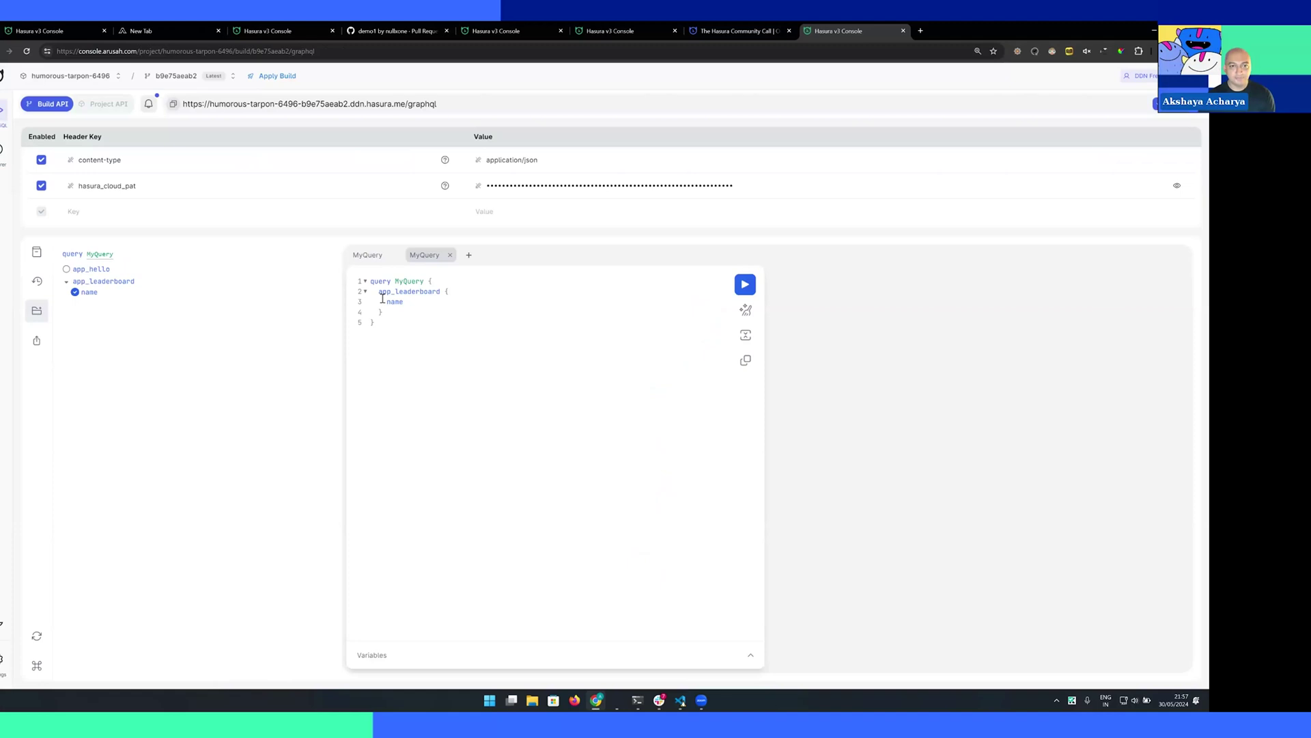
left_click(474, 289)
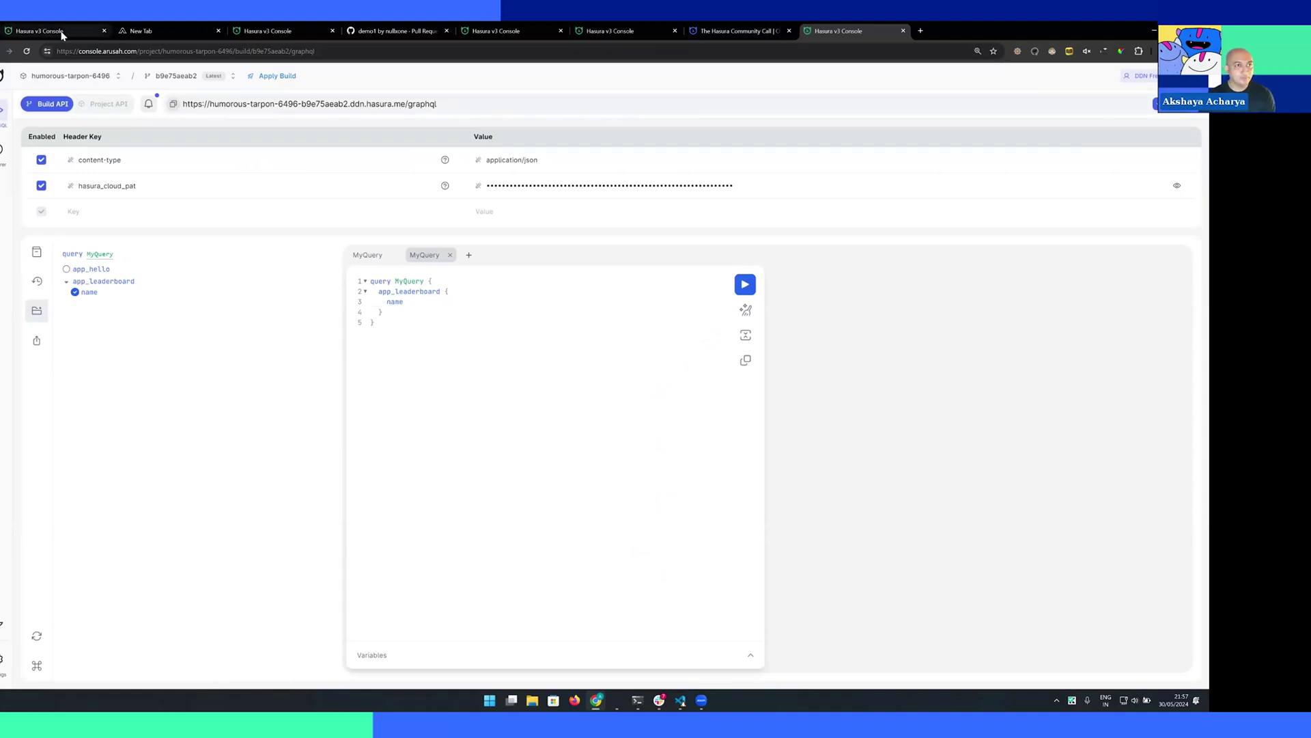
On ample-seahorse build 66c6a27206, add experience_carts and experience_cartsById to the SalesOrdersPage query
key("ctrl+Tab")
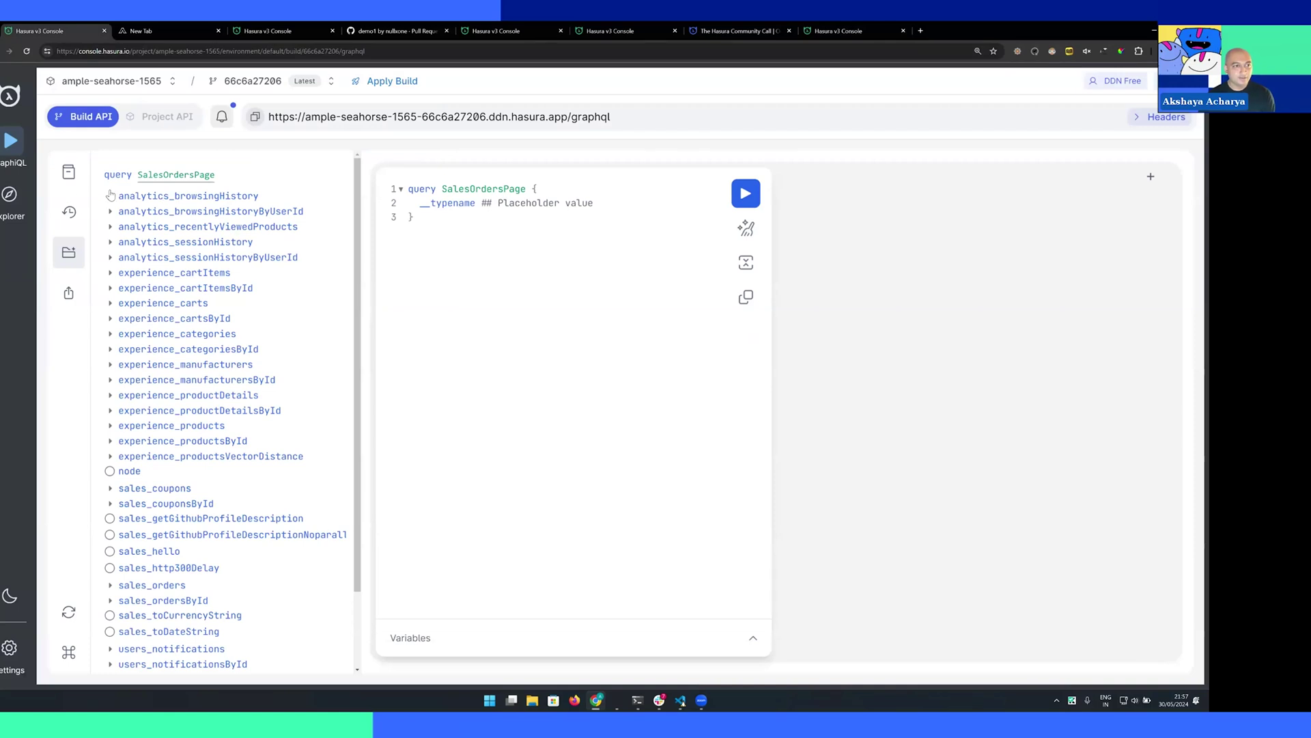
left_click(10, 200)
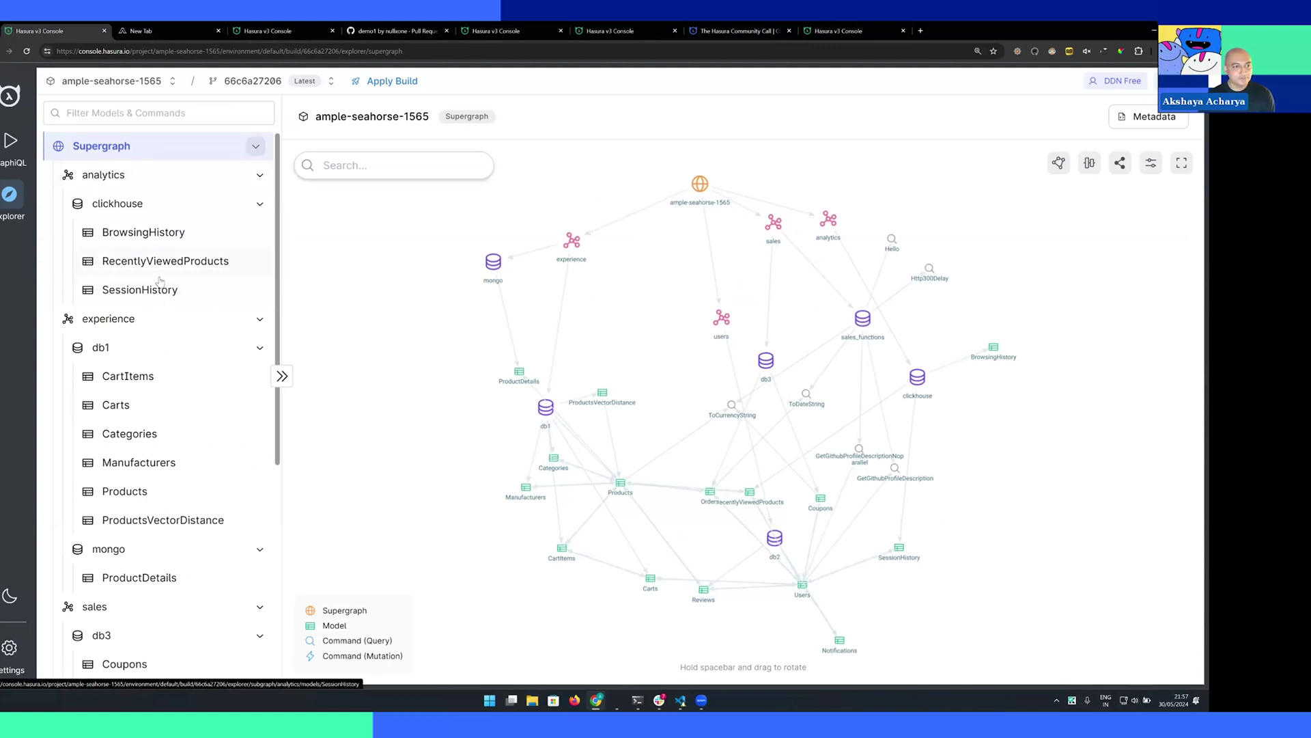
scroll(155, 364, "down", 3)
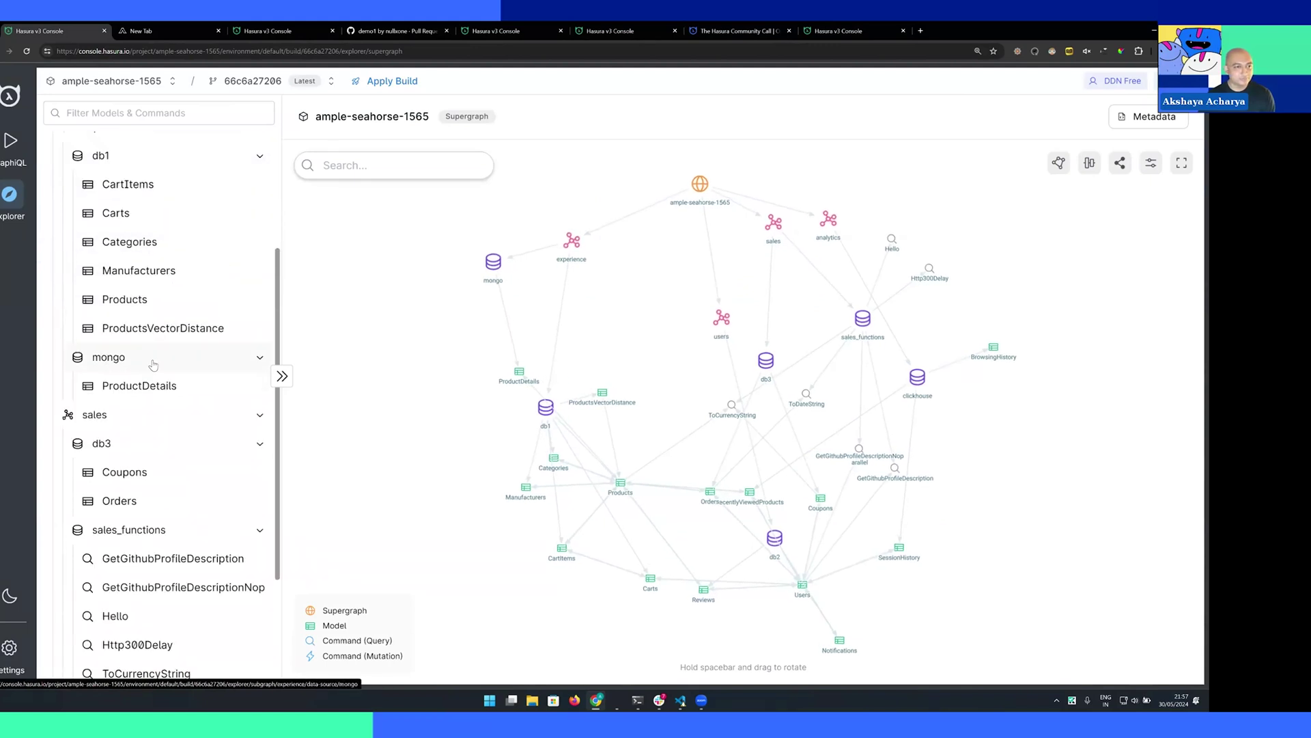
scroll(155, 364, "down", 2)
scroll(154, 364, "up", 2)
left_click(11, 141)
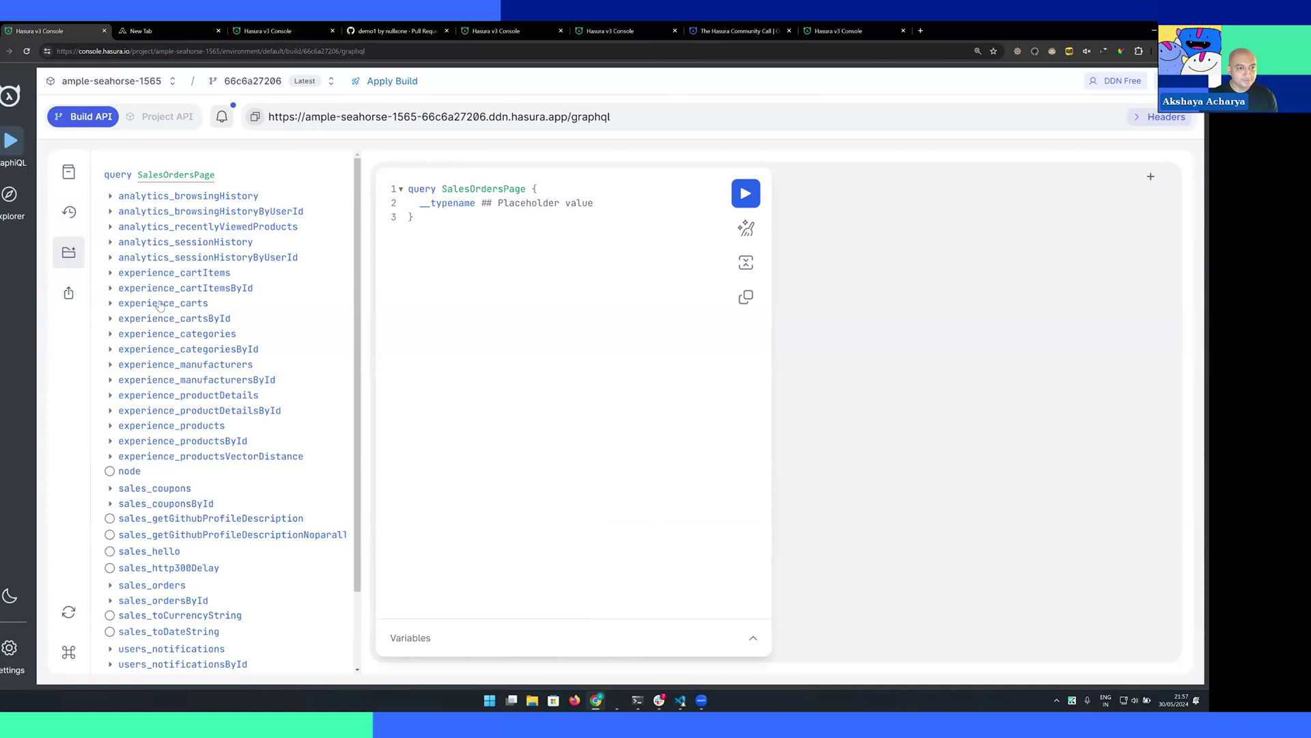
left_click(163, 303)
left_click(174, 509)
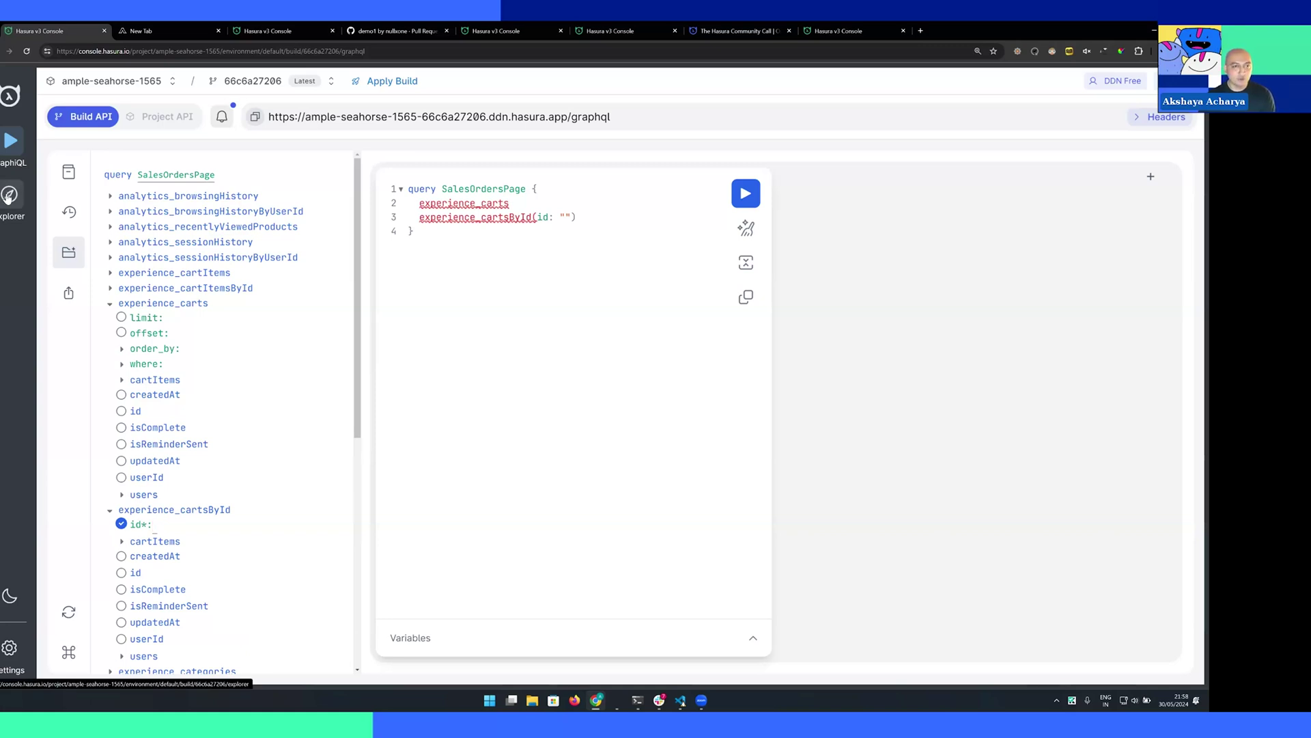
Search the supergraph map for 'rev' and open the Reviews model details
left_click(10, 195)
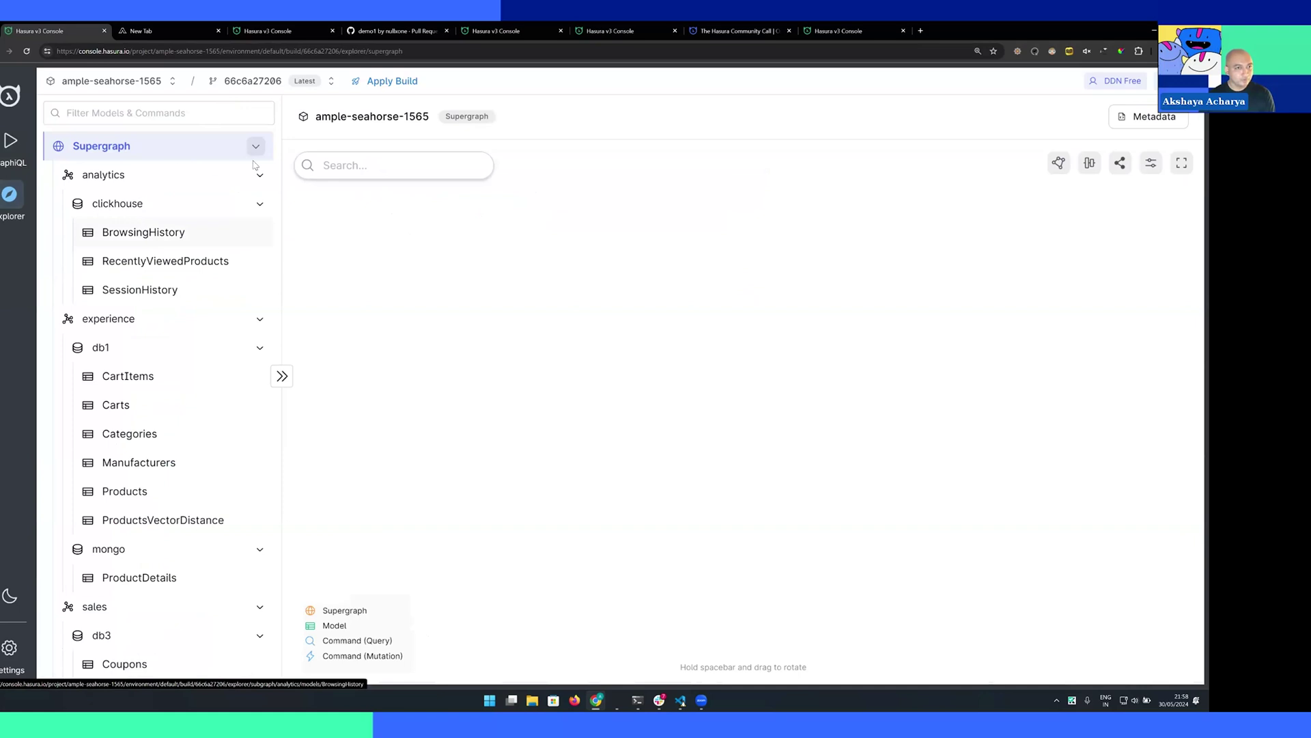
left_click(395, 165)
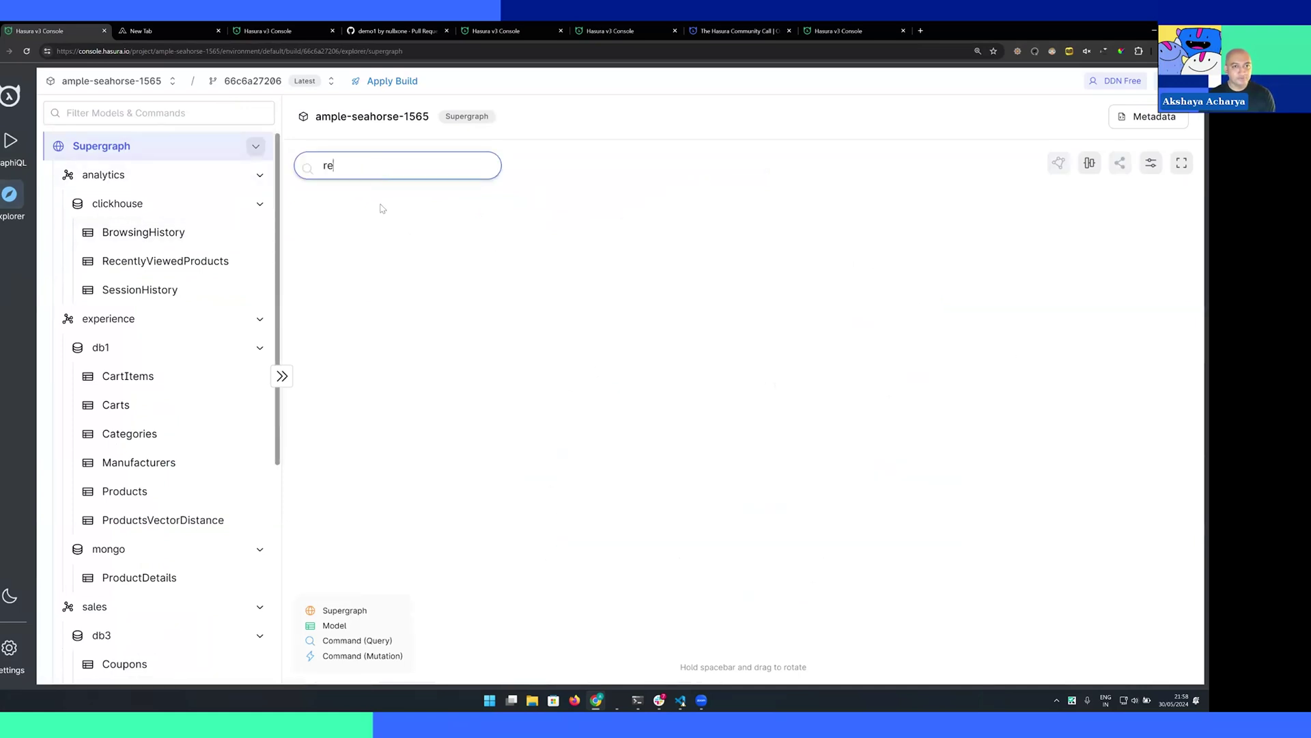
type("rev")
left_click(402, 332)
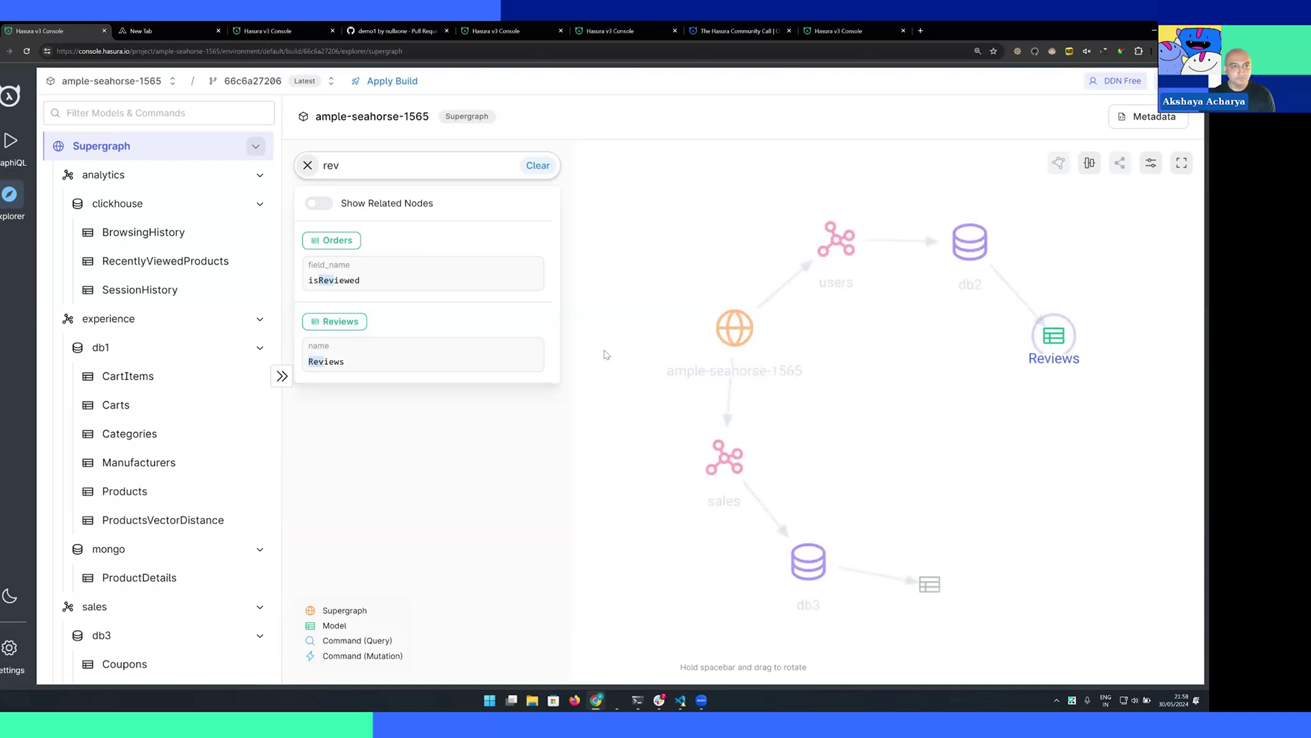
left_click(410, 329)
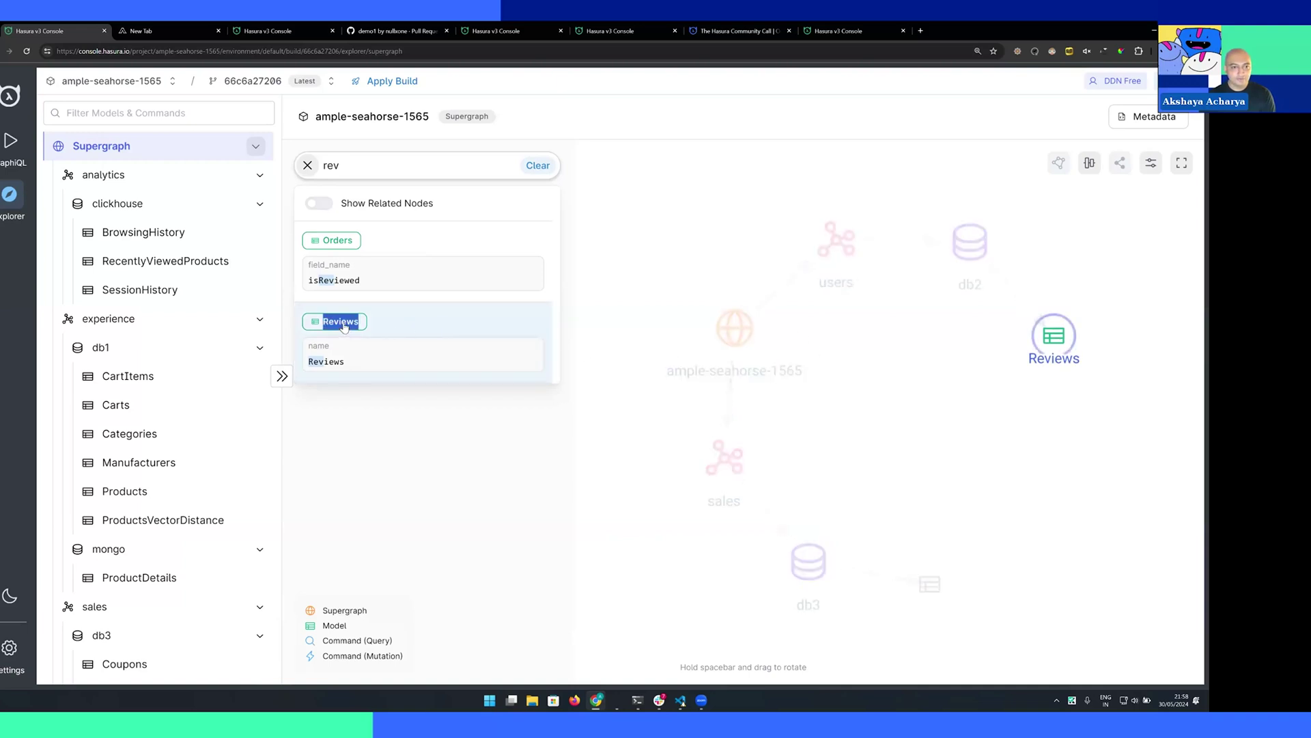
left_click(1055, 338)
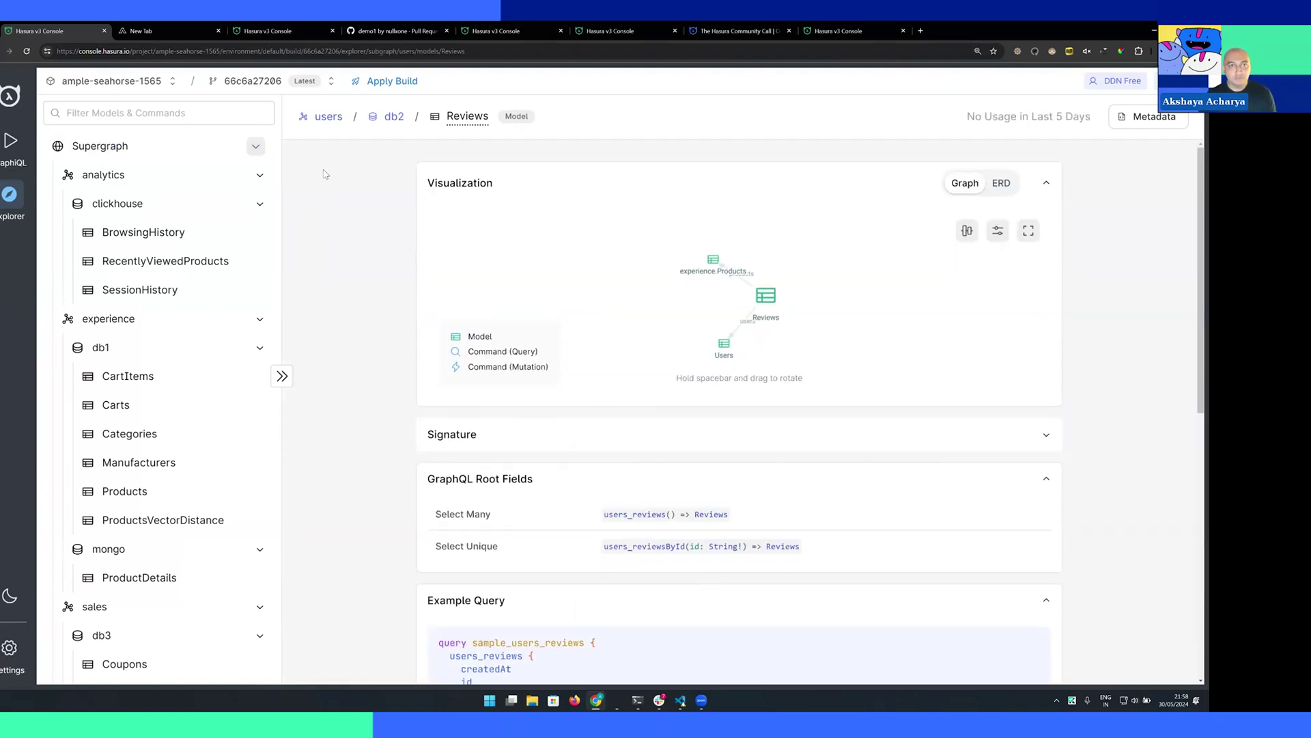
Browse the BrowsingHistory, RecentlyViewedProducts and SessionHistory models, ending on RecentlyViewedProducts
left_click(144, 232)
left_click(165, 261)
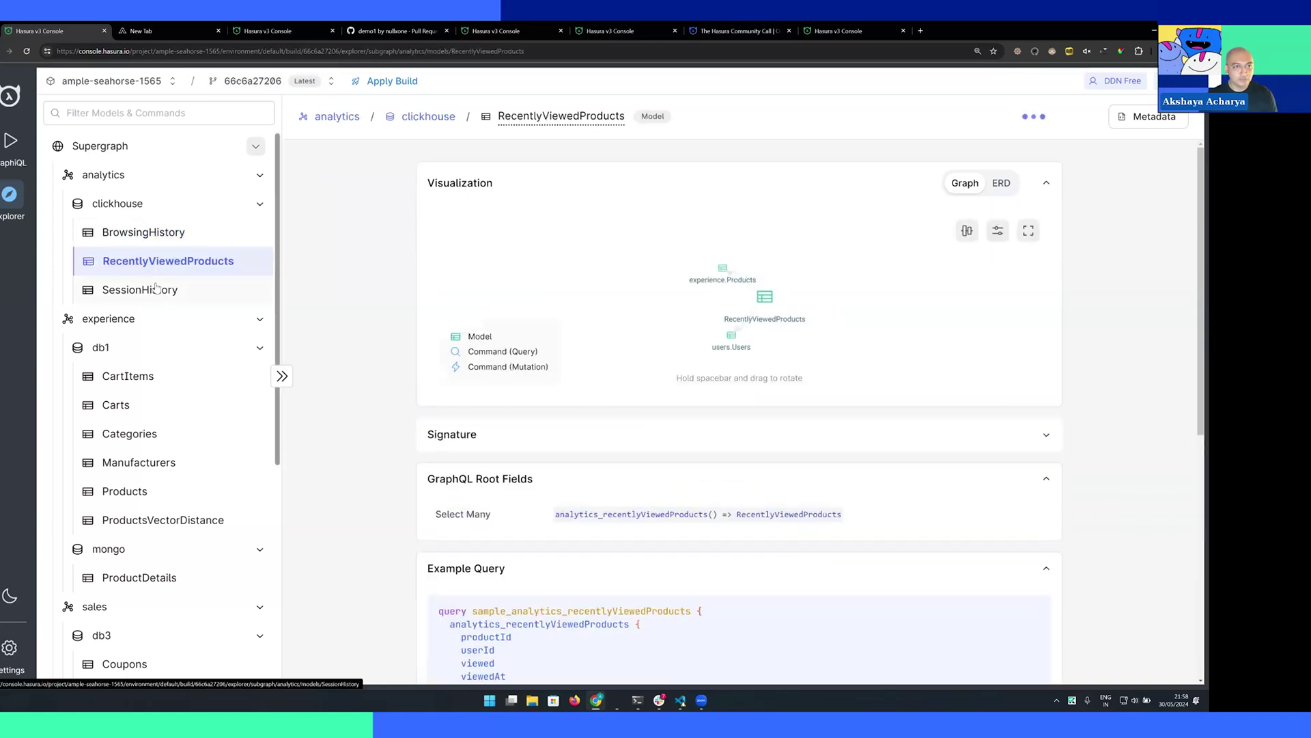
left_click(142, 290)
scroll(156, 338, "down", 5)
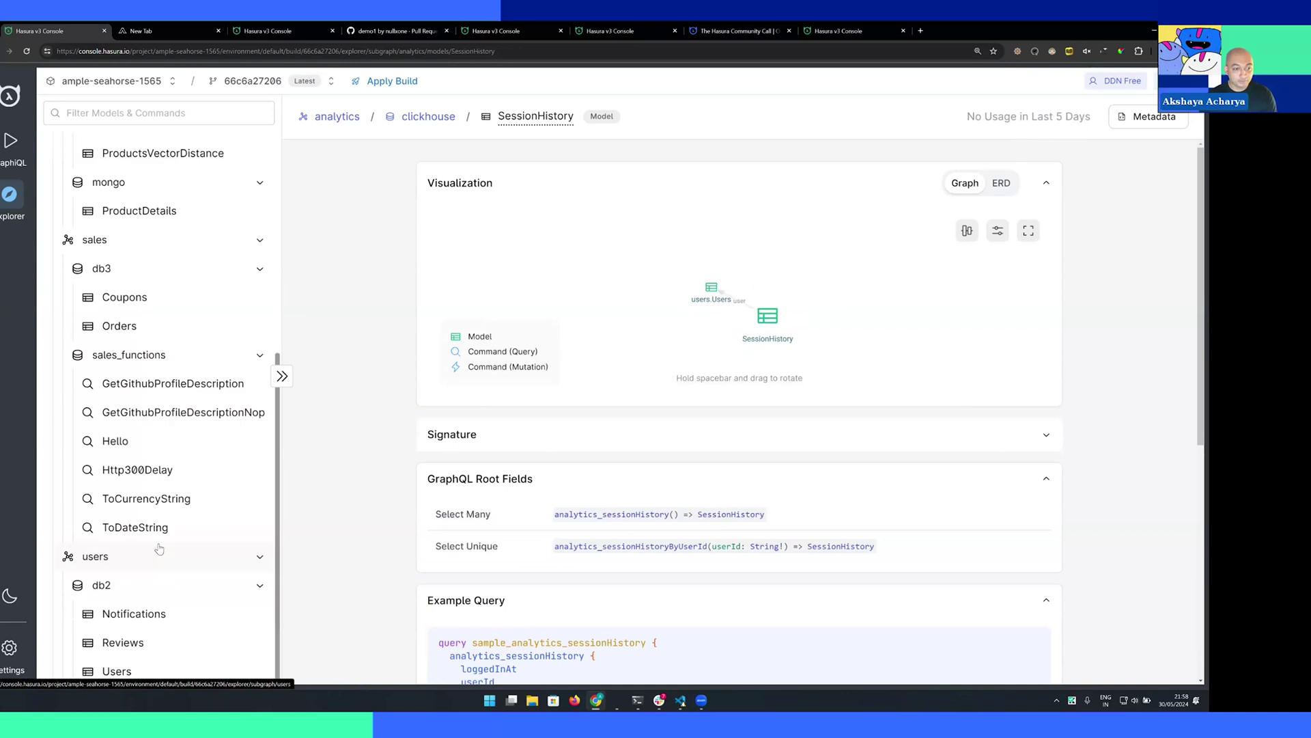
scroll(137, 287, "up", 5)
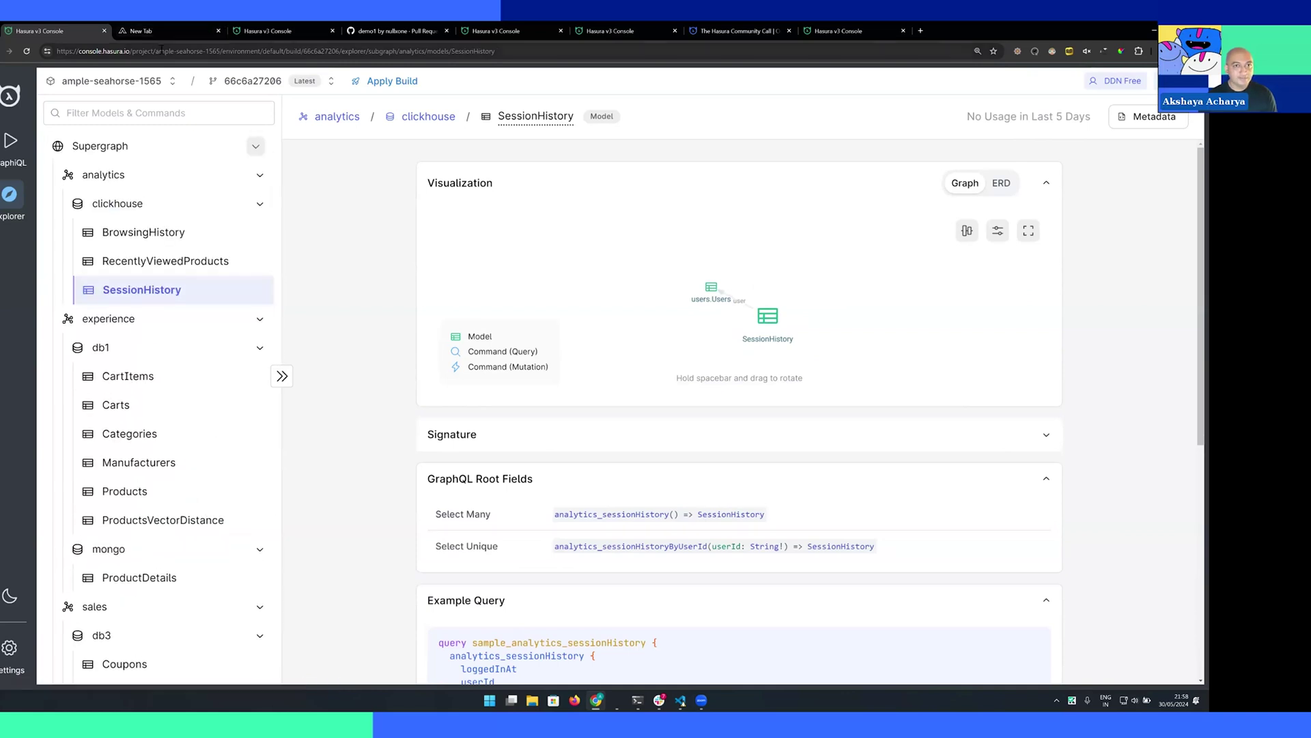
key("ctrl+l")
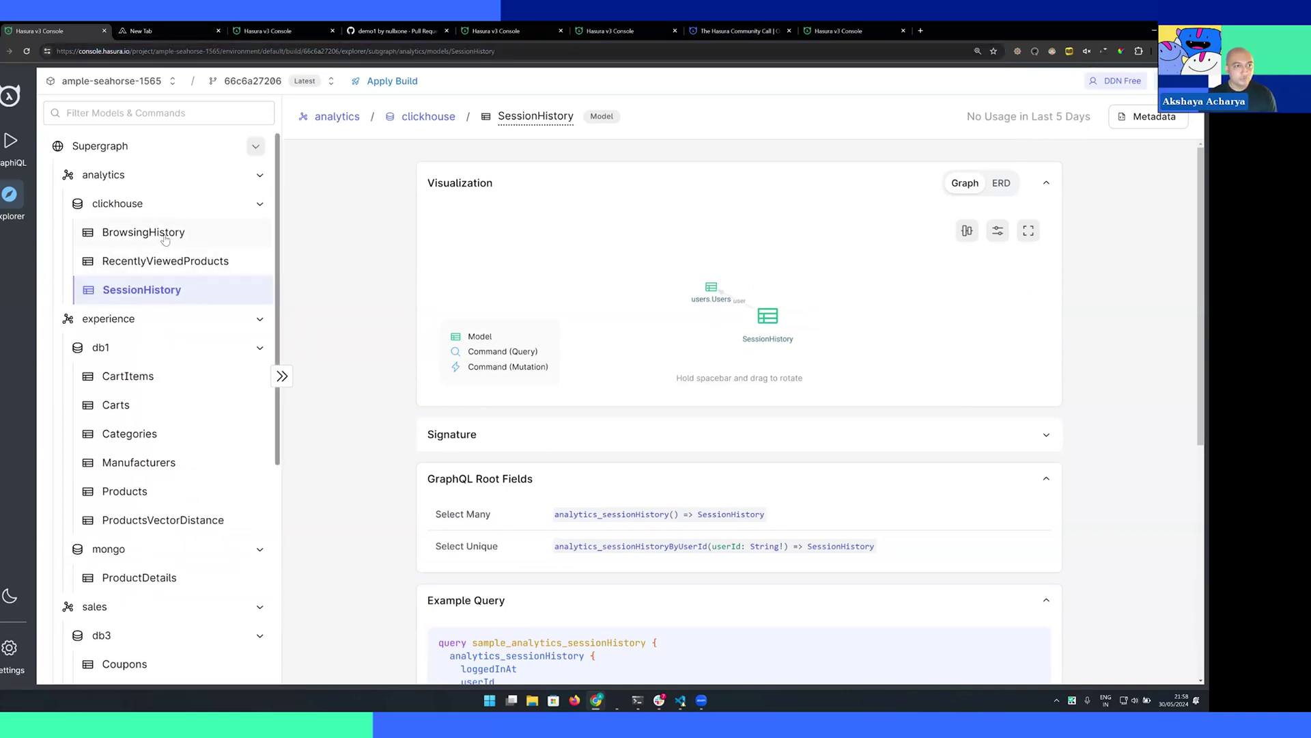
left_click(166, 240)
left_click(164, 260)
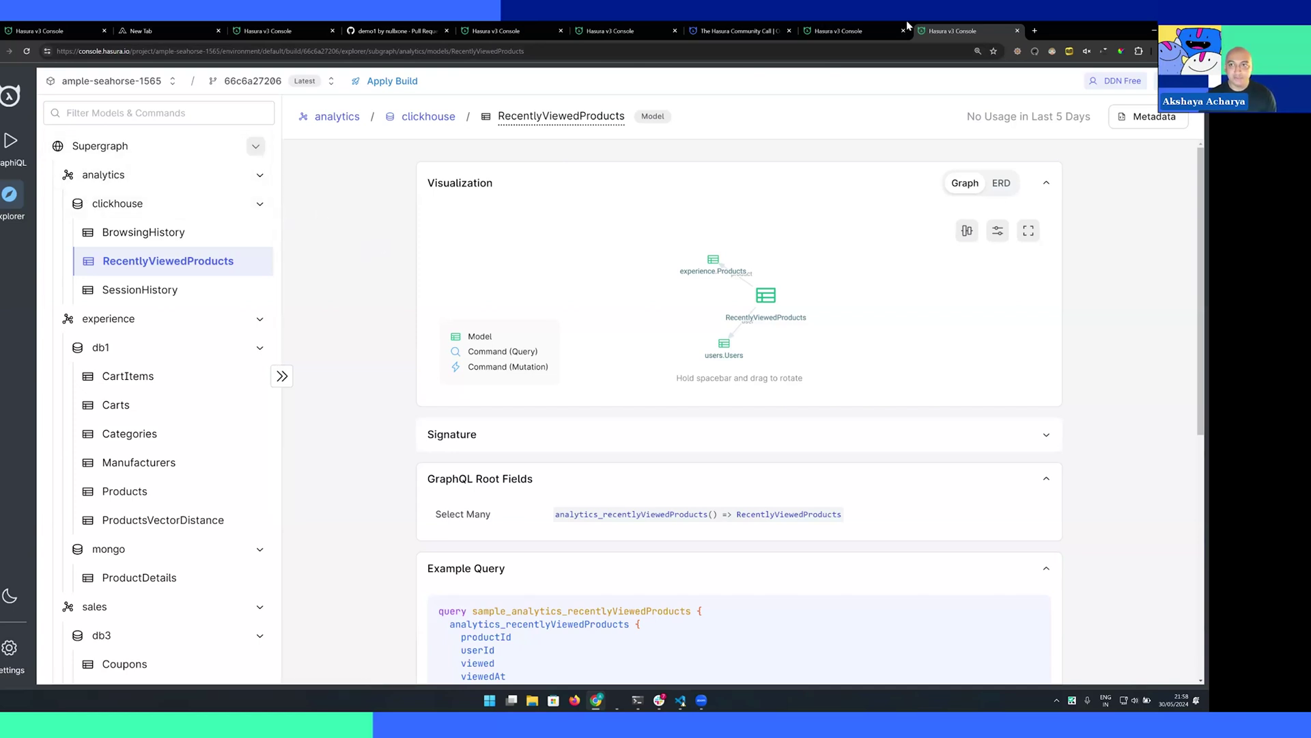
Open the Leaderboard command under myts in humorous-tarpon and copy its page URL
left_click(851, 31)
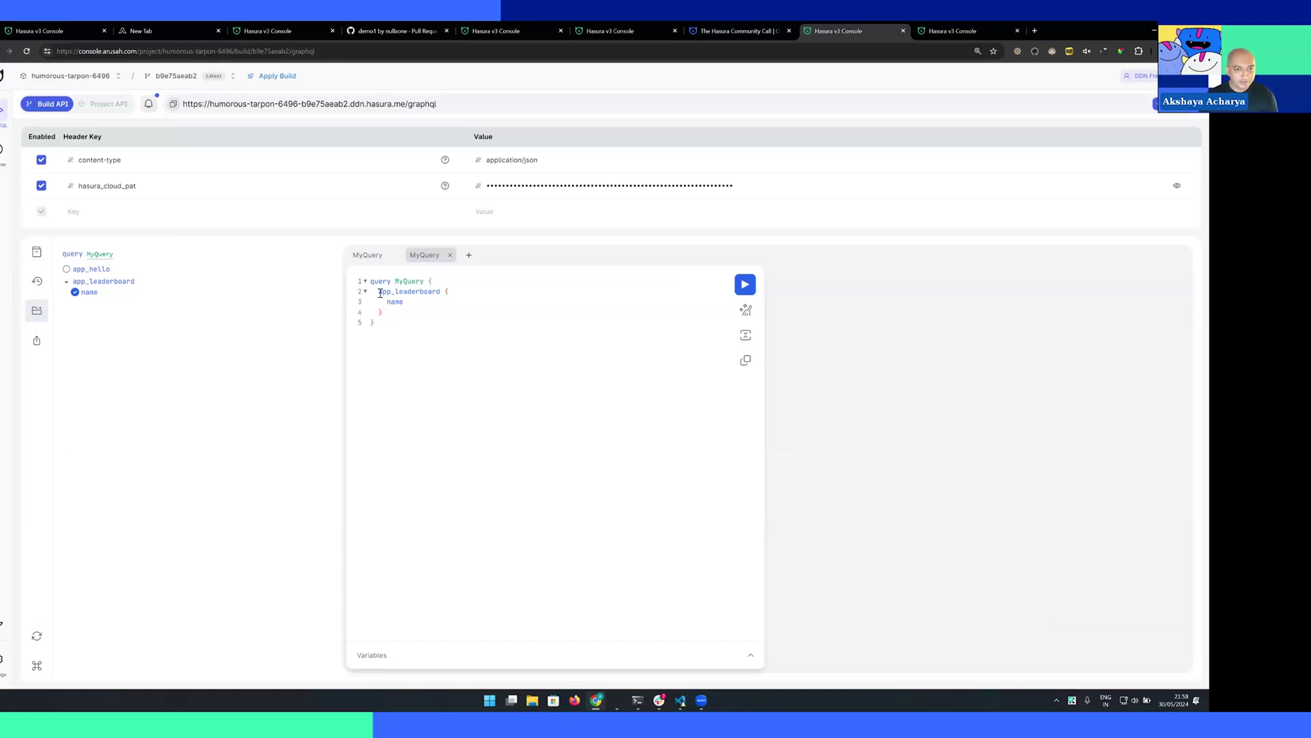
left_click(3, 148)
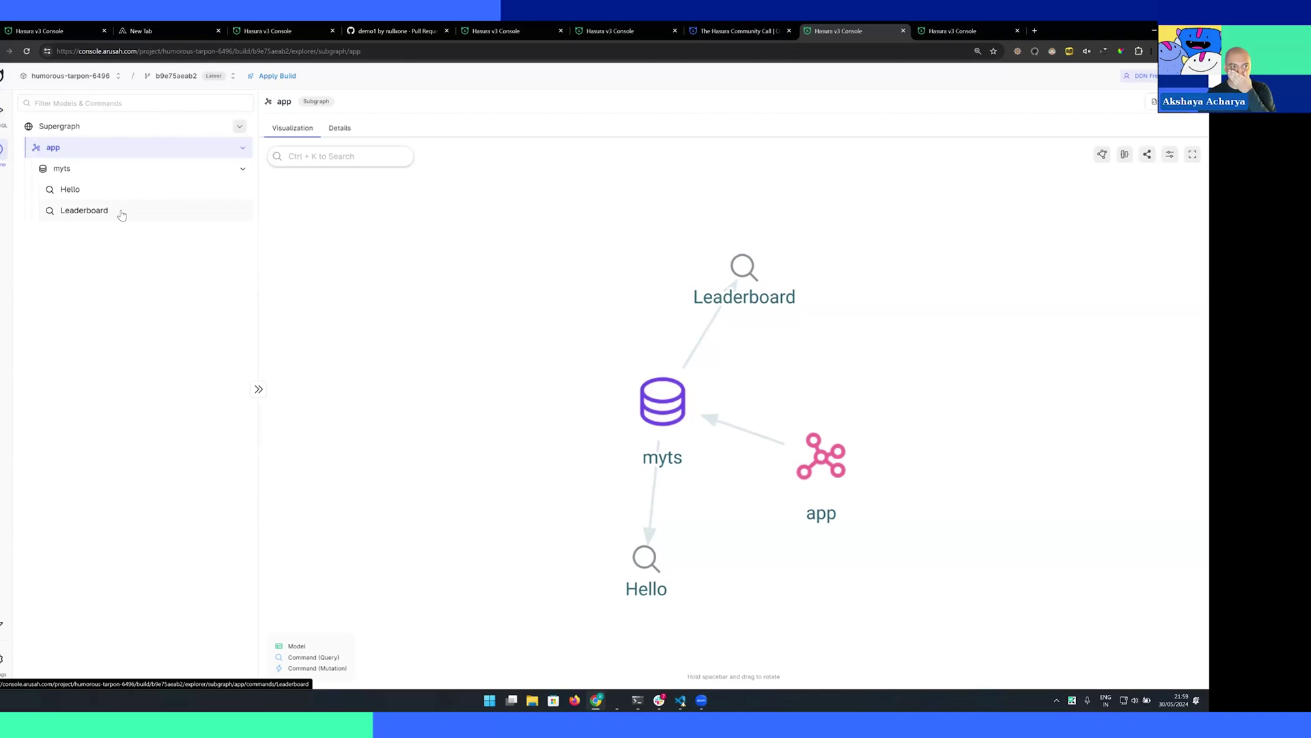
left_click(121, 213)
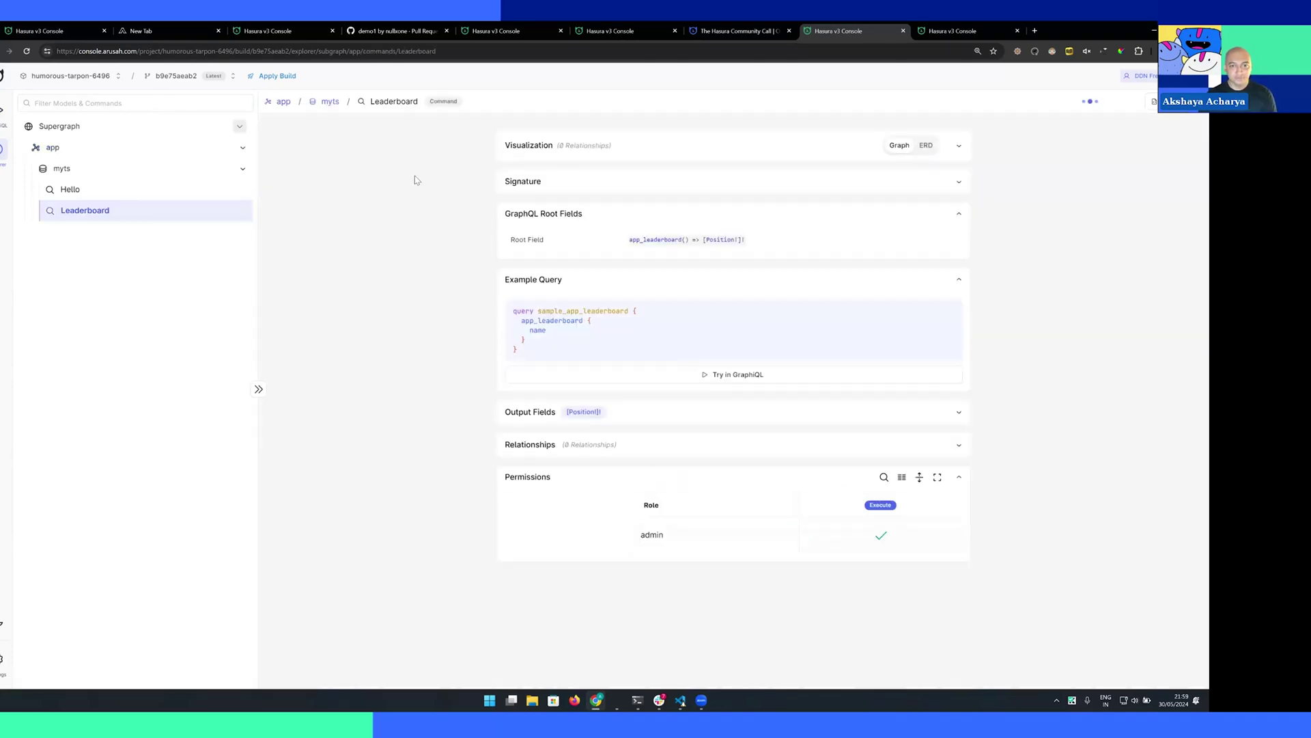
key("ctrl+l")
left_click(340, 71)
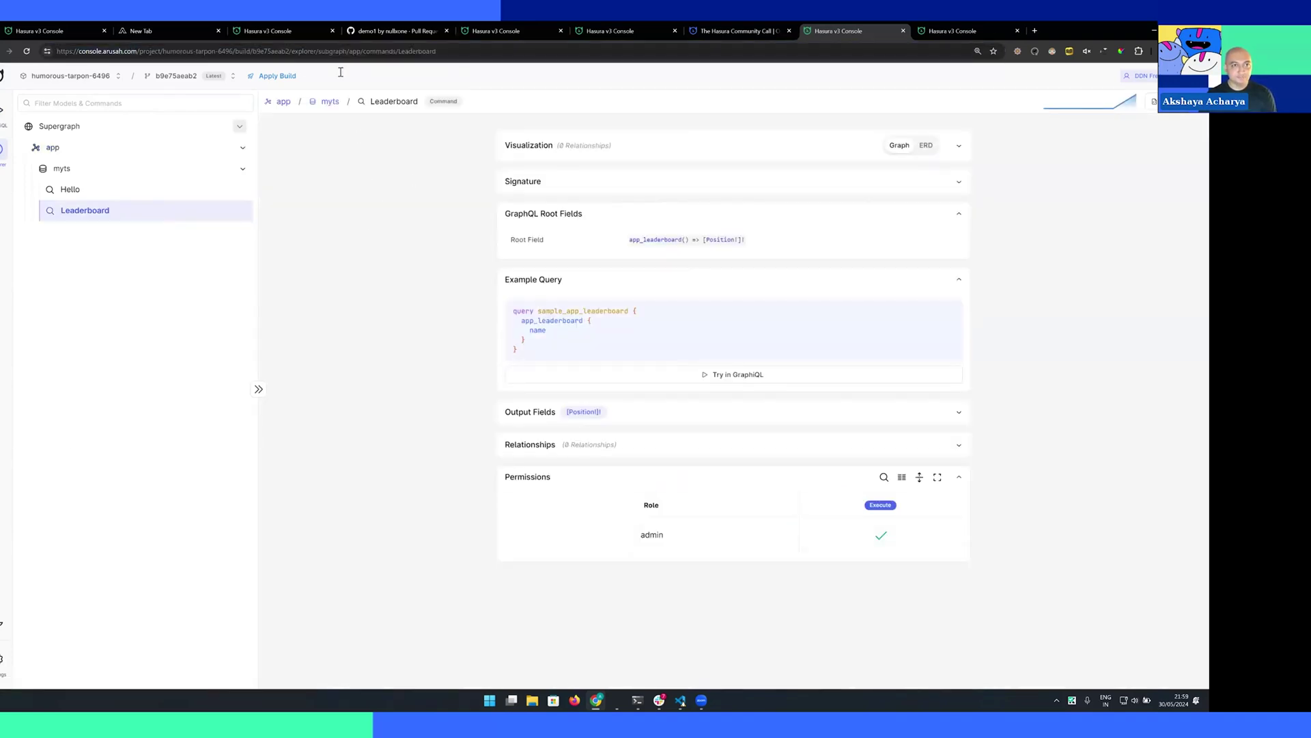
Paste the Leaderboard command link into a new comment on demo1 pull request #2
left_click(395, 30)
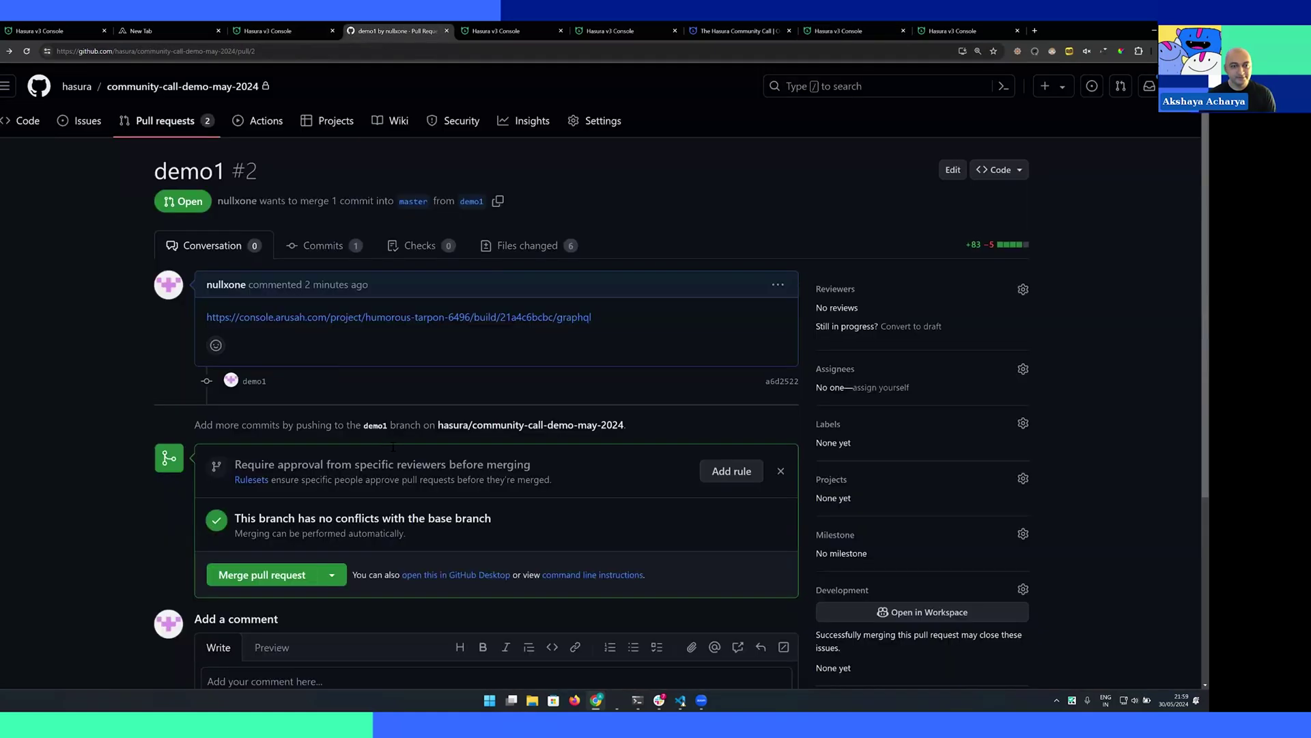
left_click(335, 421)
type("https://console.arusah.com/project/humorous-tarpon-6496/build/b9e75aeab2/explorer/subgraph/app/commands/Leaderboard")
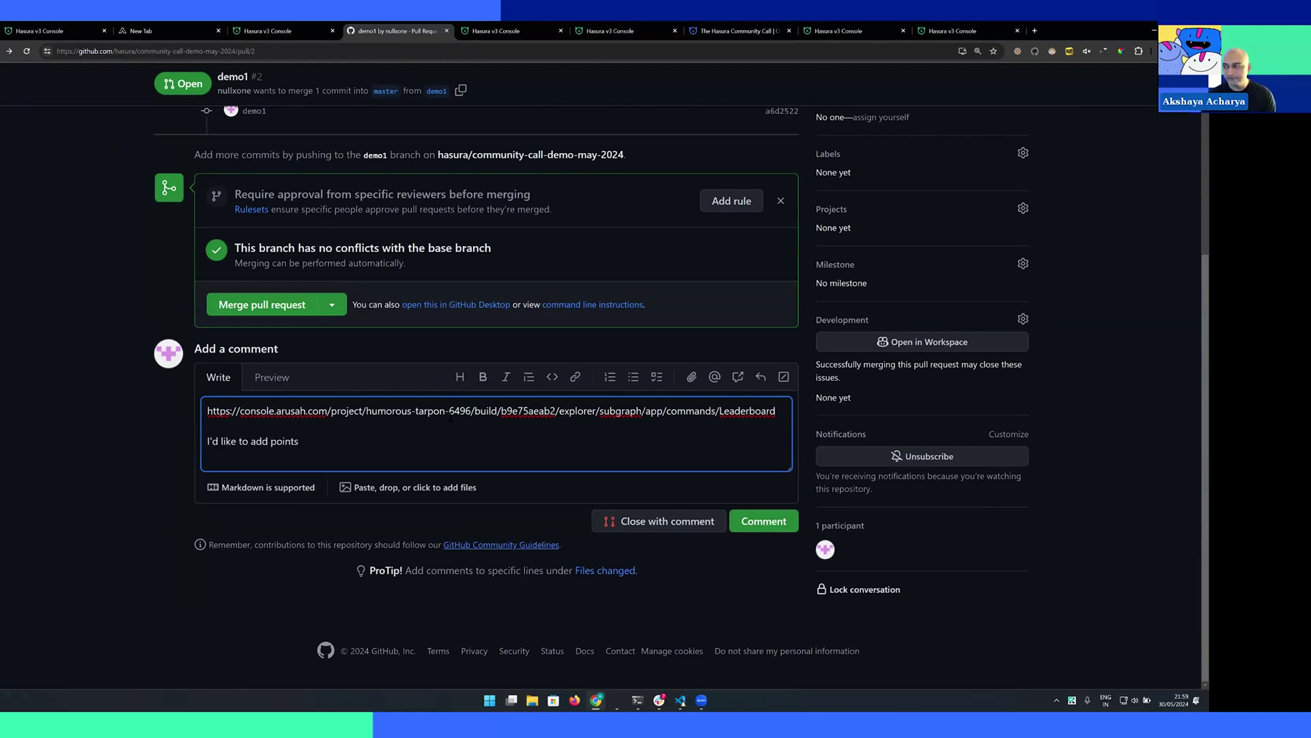
type("field.")
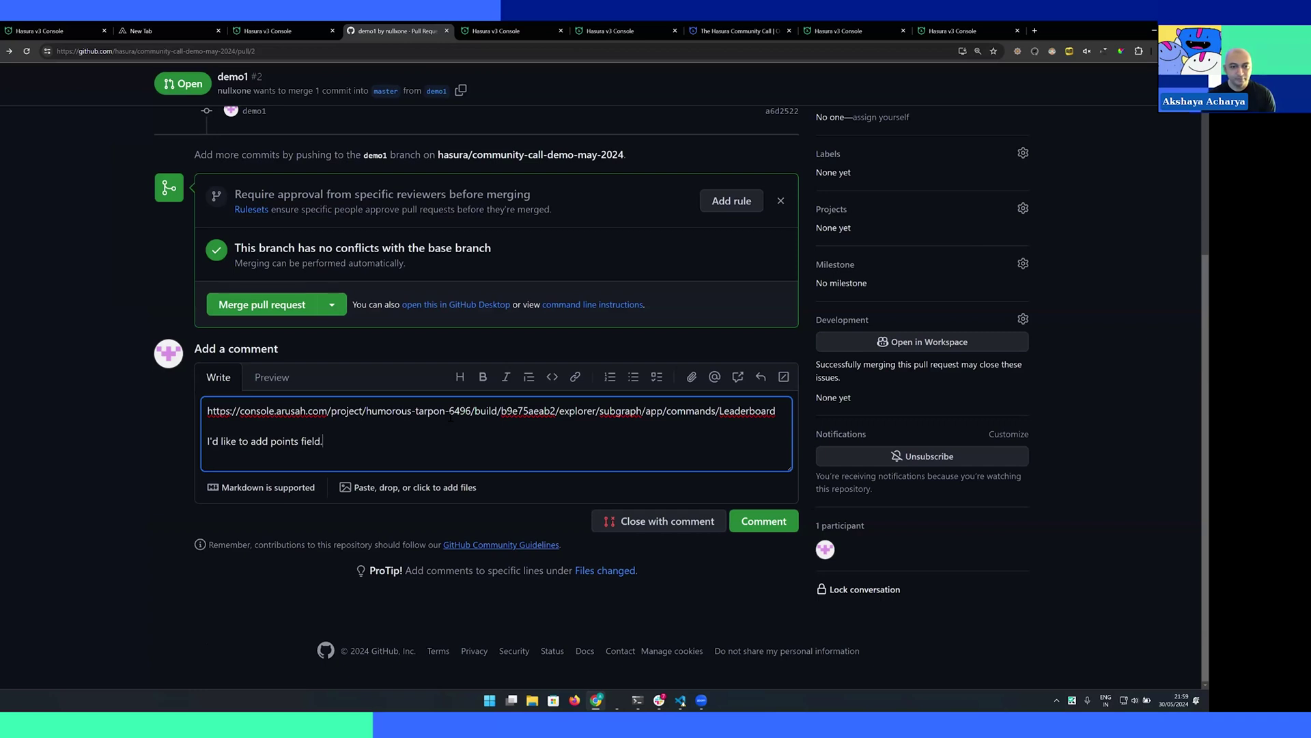
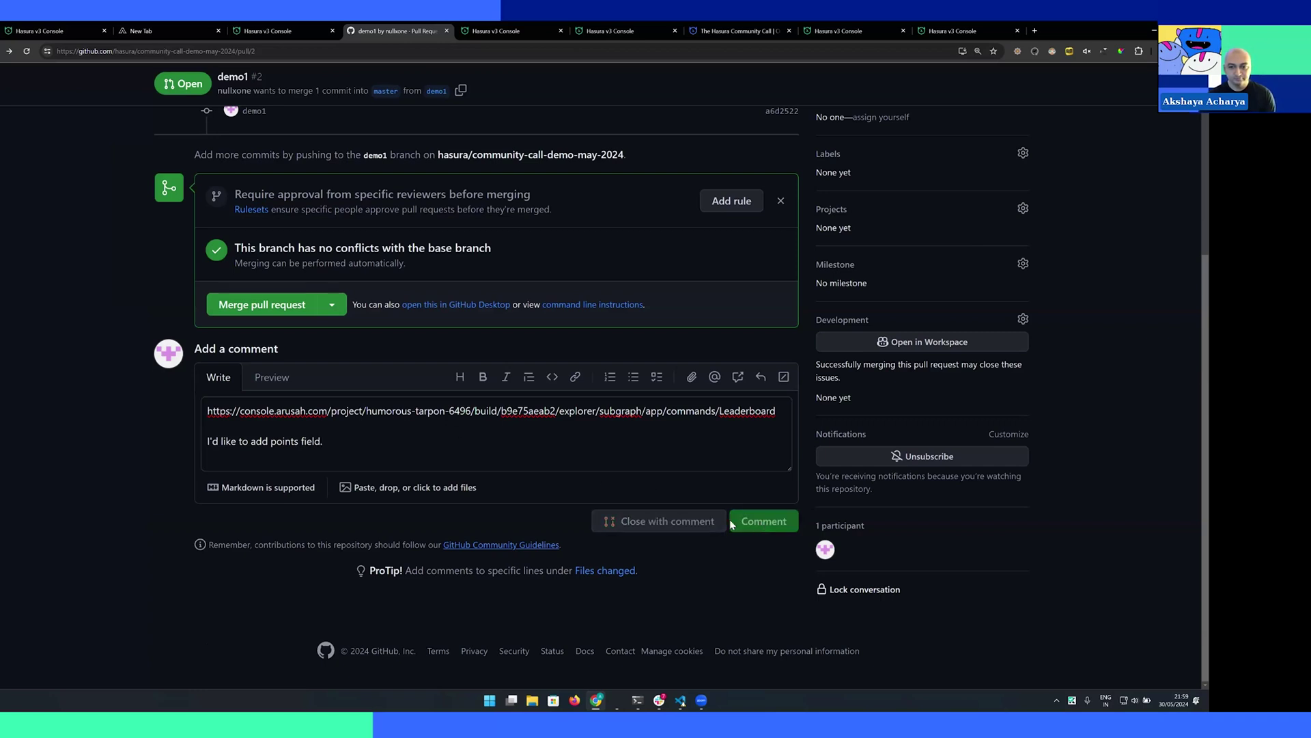
Post the demo1 PR comment linking the Leaderboard command and requesting a points field
key("ctrl+Return")
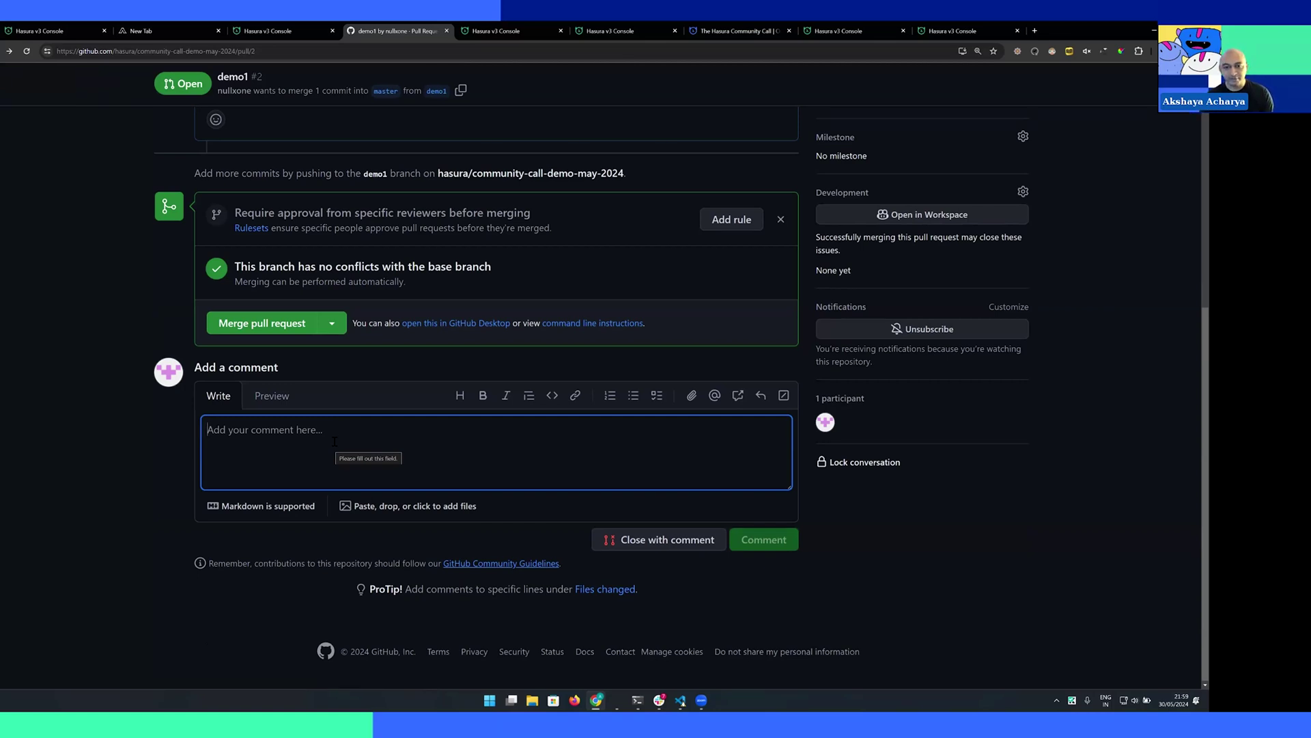
scroll(334, 441, "up", 3)
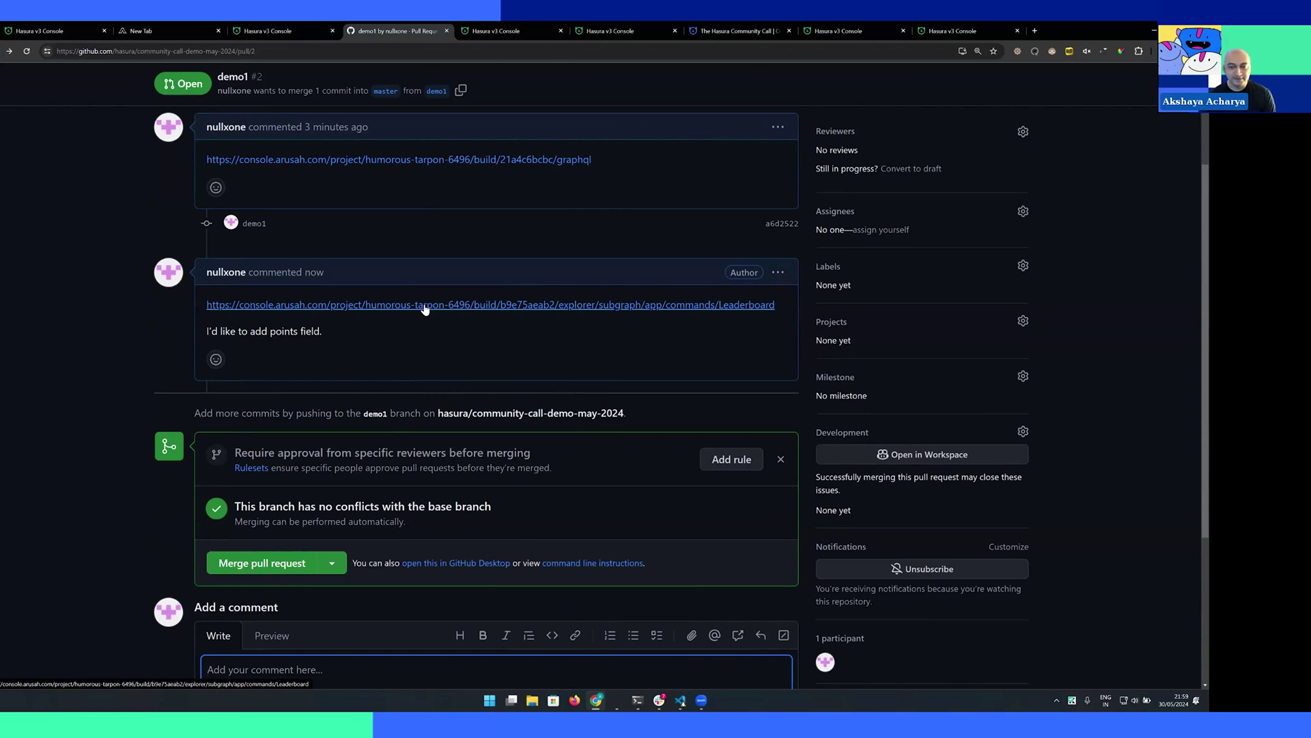
left_click(634, 523)
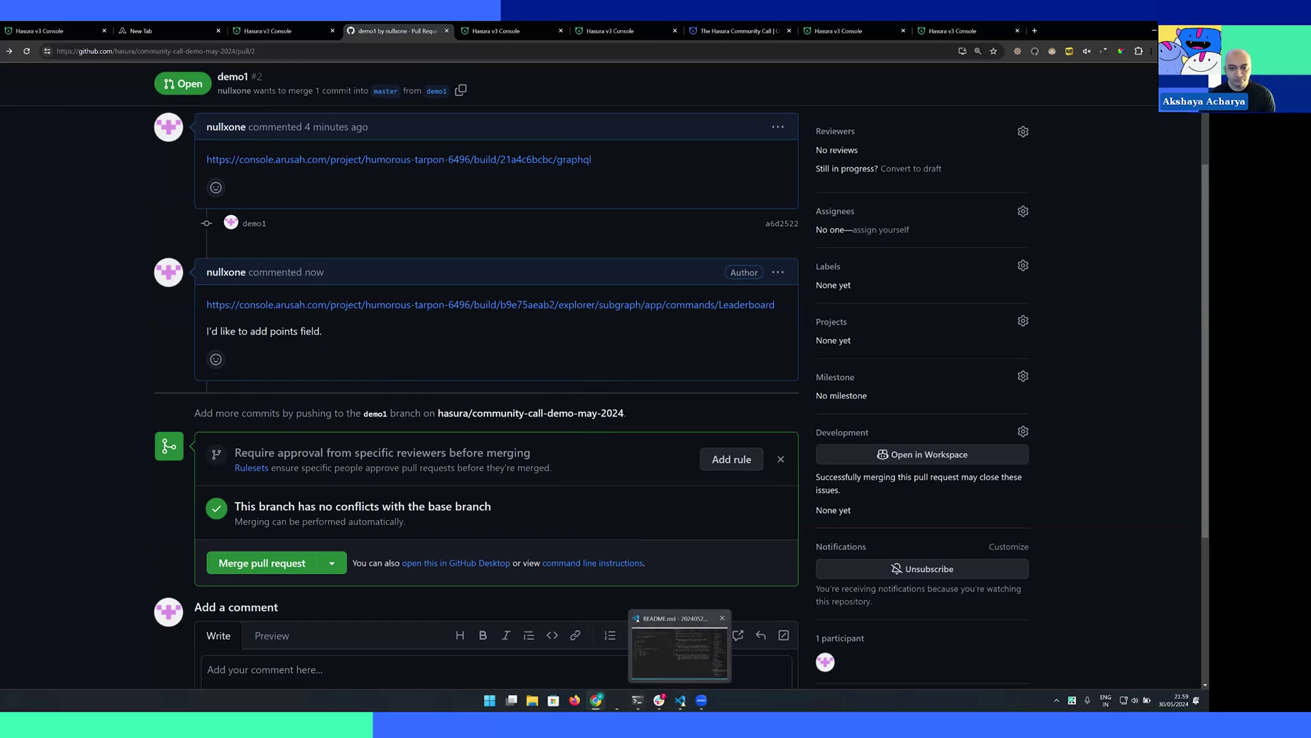
left_click(680, 700)
Open functions3.ts beside functions.ts and select its commented-out points version of leaderboard
key("ctrl+1")
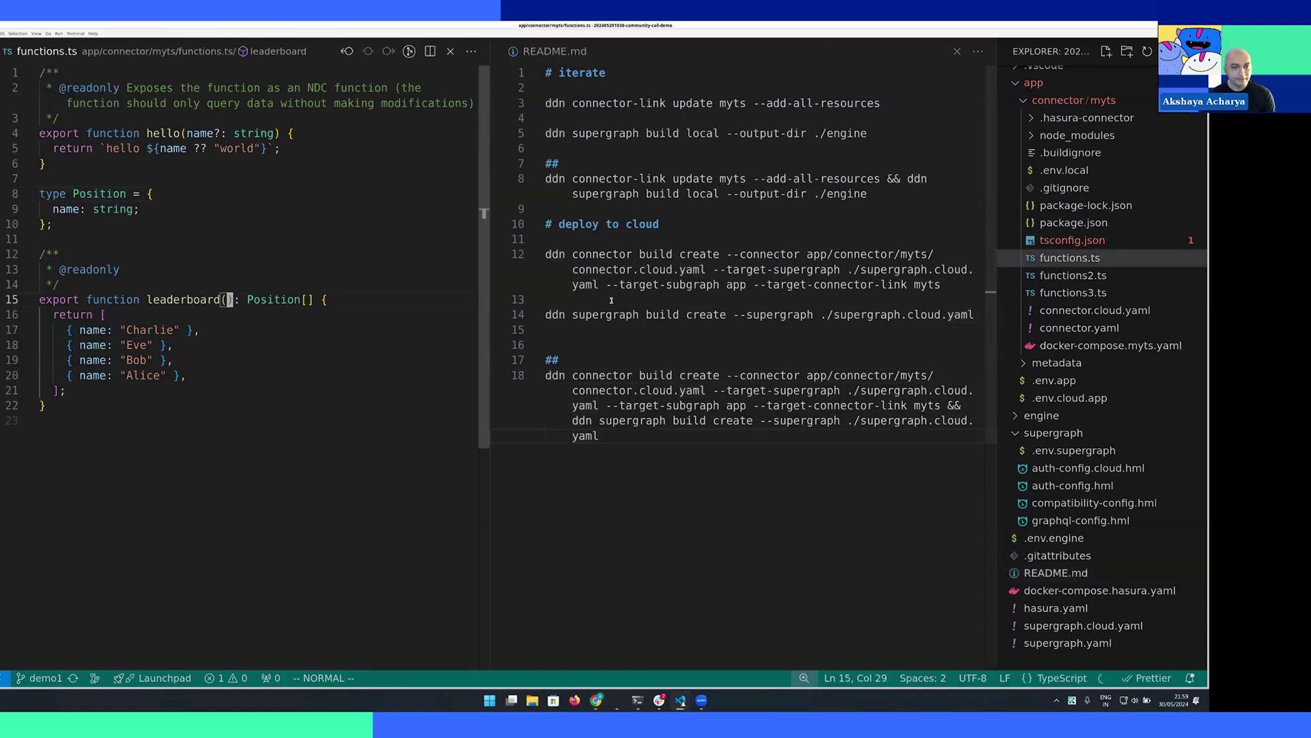
left_click(699, 253)
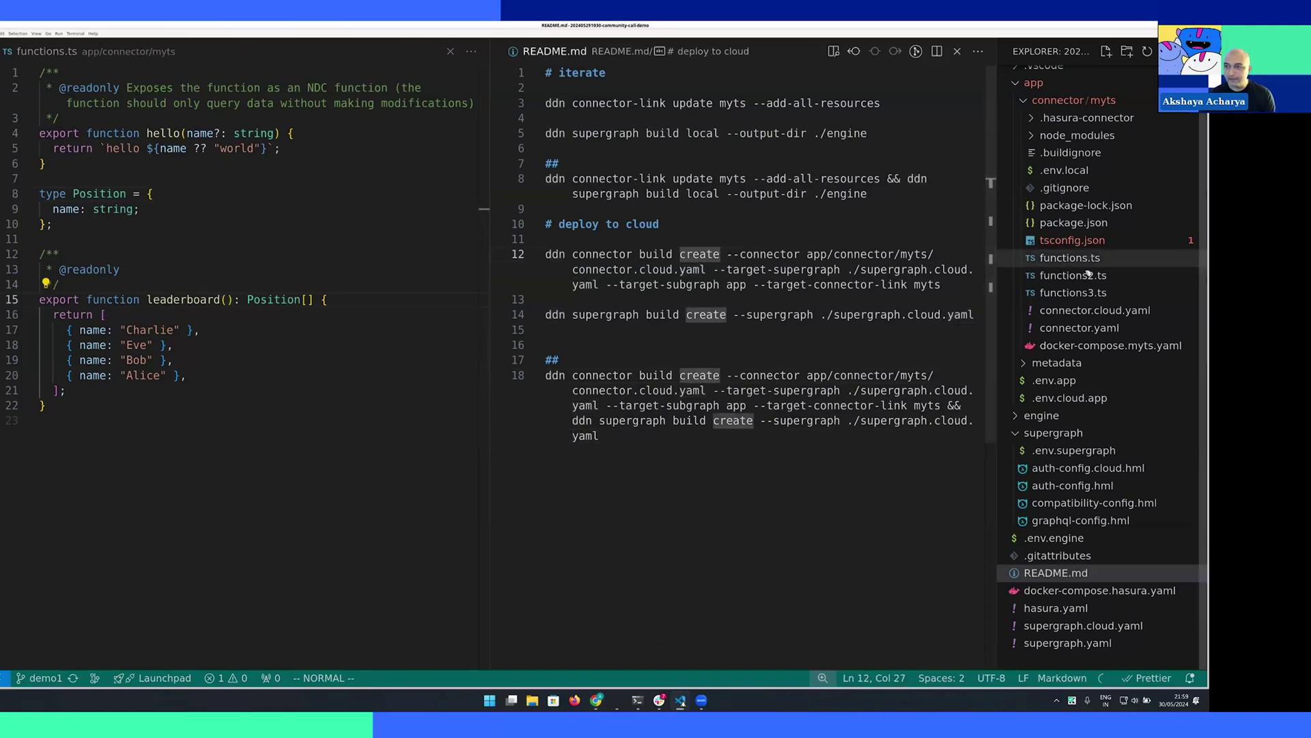
left_click(1073, 293)
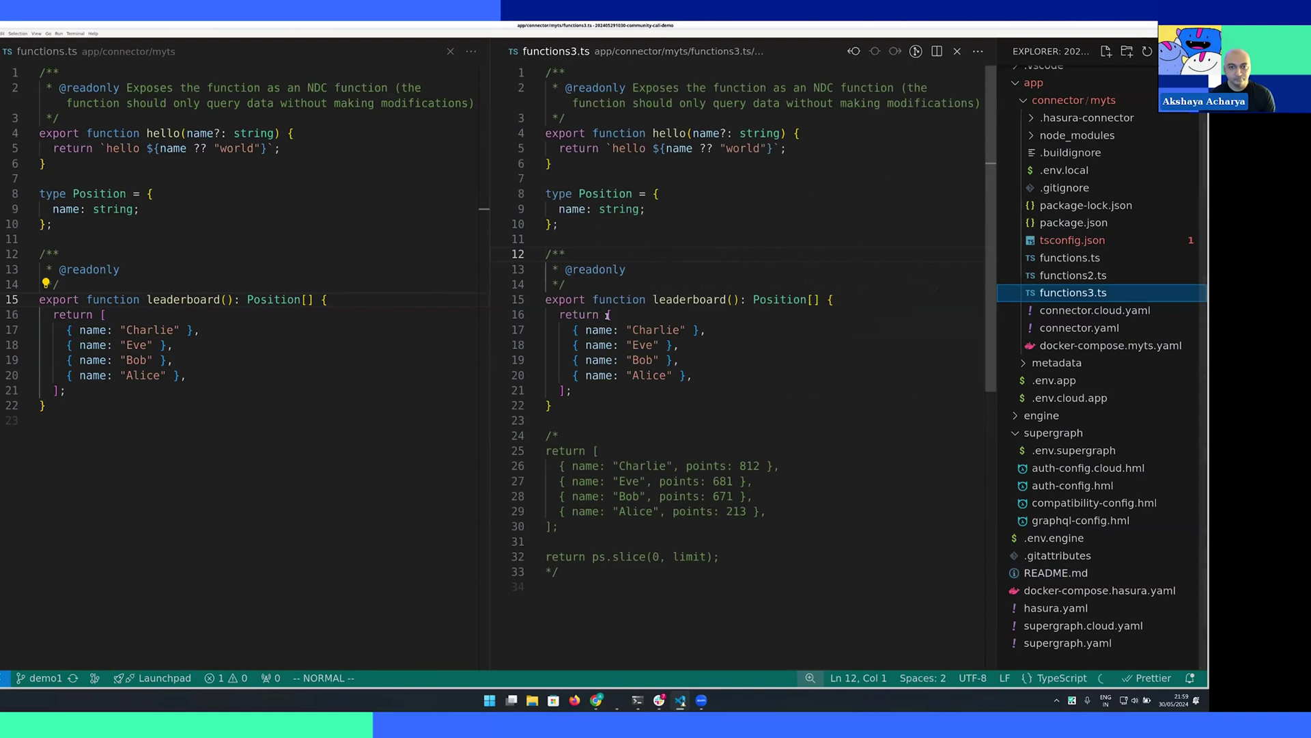
key("shift+v")
key("j")
key("j")
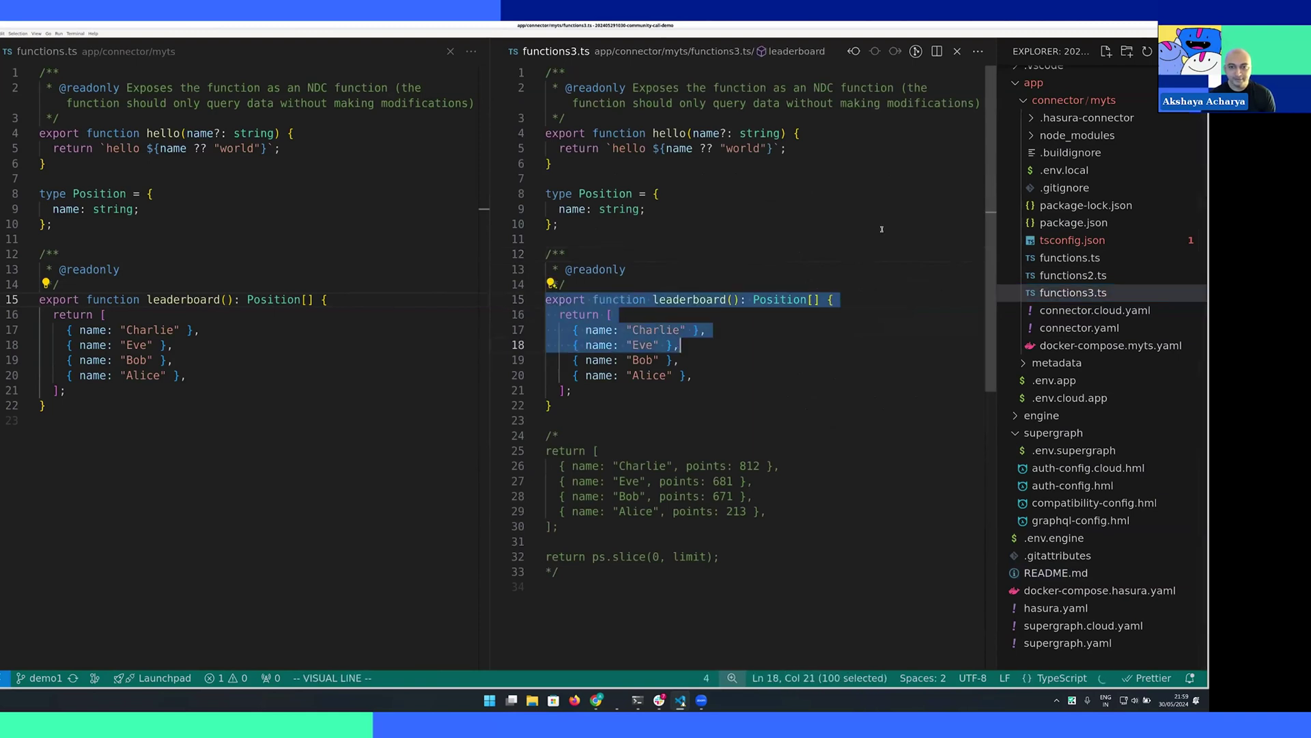
key("j")
key("j")
key("j")
key("j")
key("Escape")
key("j")
key("shift+v")
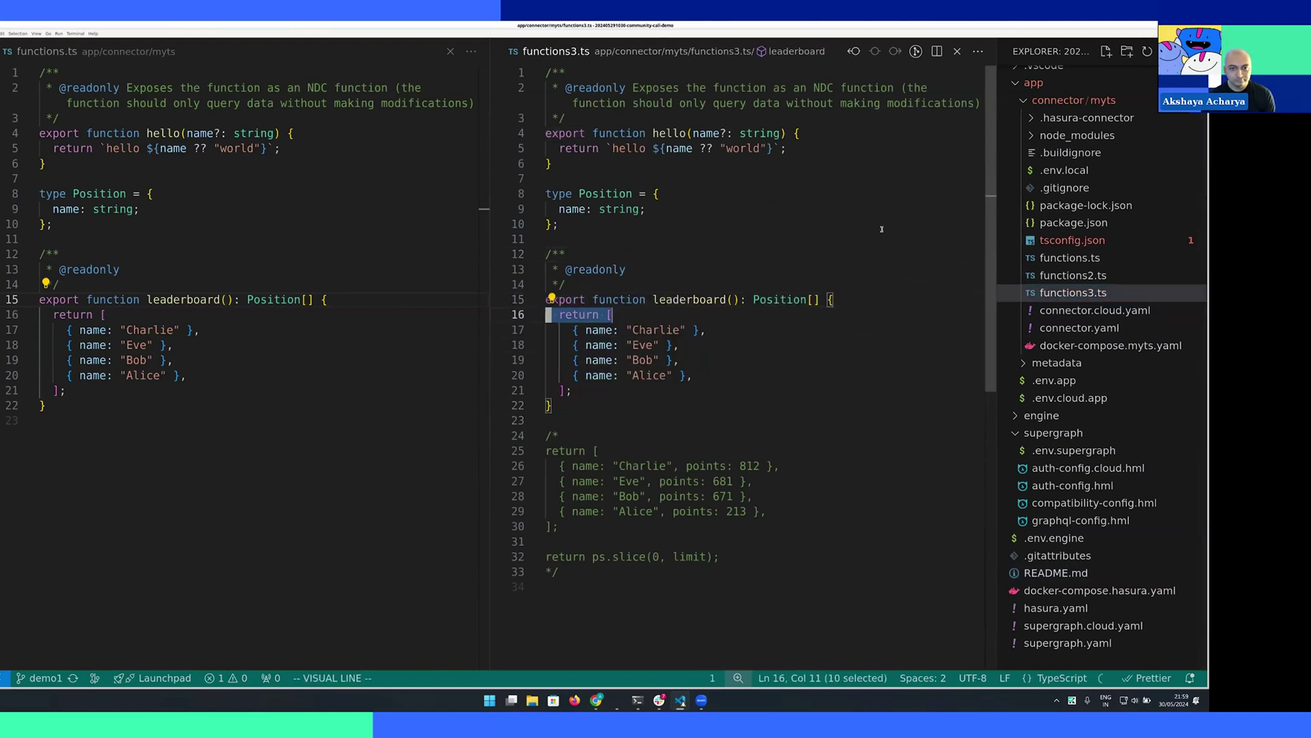
key("j")
key("j")
key("j")
key("j")
key("j")
key("Escape")
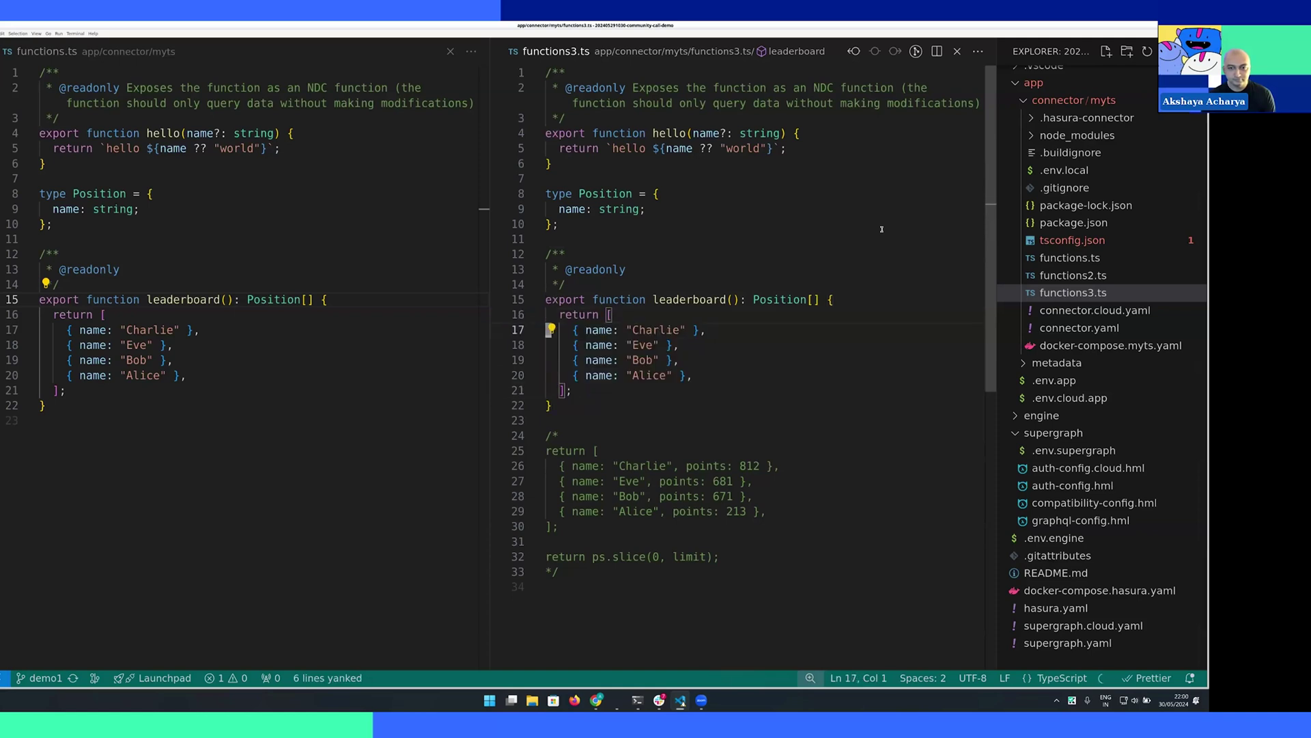
key("j")
key("j")
key("j")
key("j")
key("shift+v")
key("j")
key("j")
key("j")
key("j")
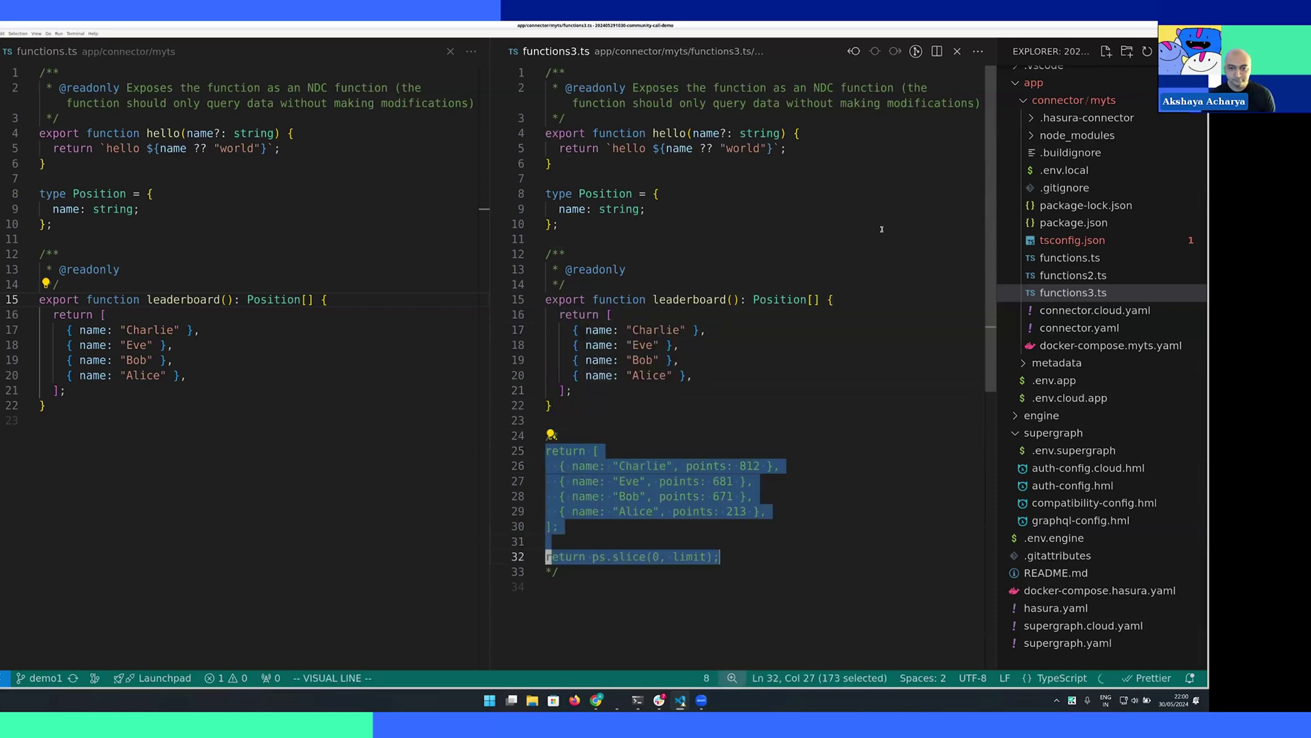
Copy the points block into functions.ts, replacing the names-only return with a ps constant
key("y")
key("ctrl+1")
key("j")
key("j")
key("l")
key("j")
key("j")
key("j")
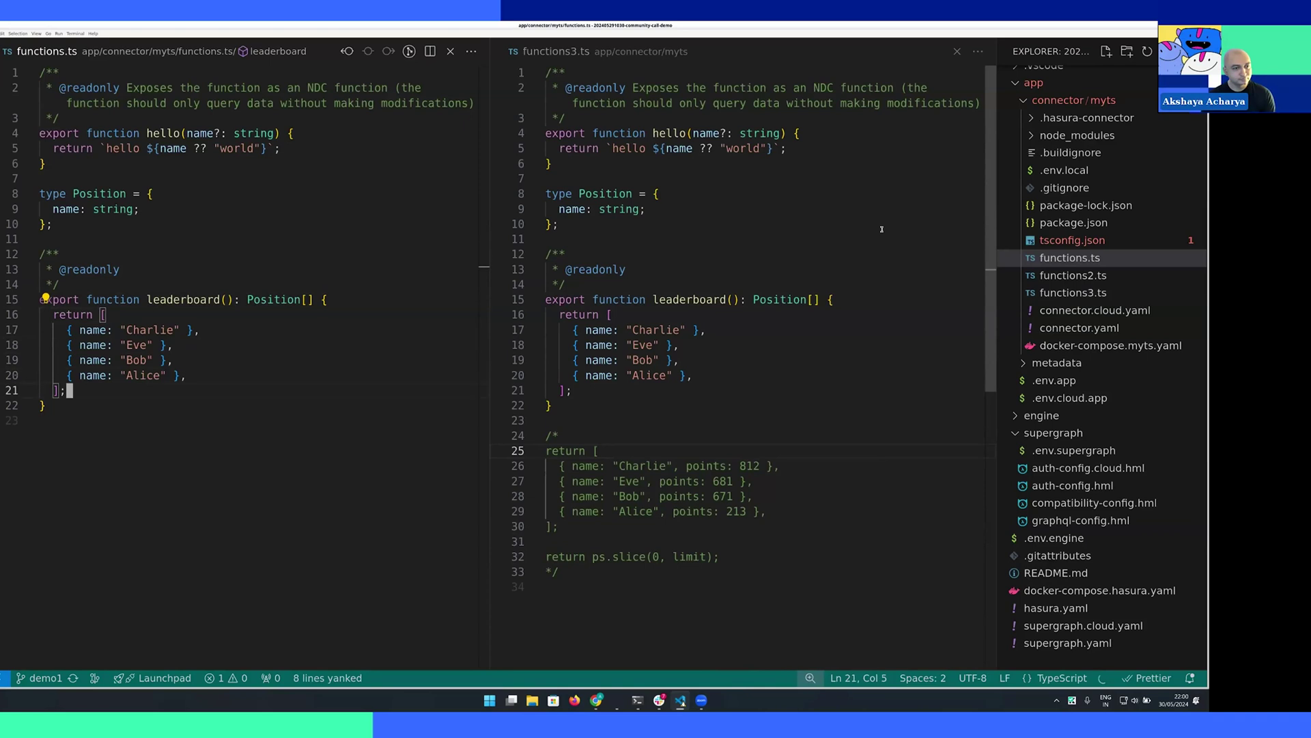
key("p")
key("k")
key("k")
key("shift+v")
key("k")
key("k")
key("k")
key("k")
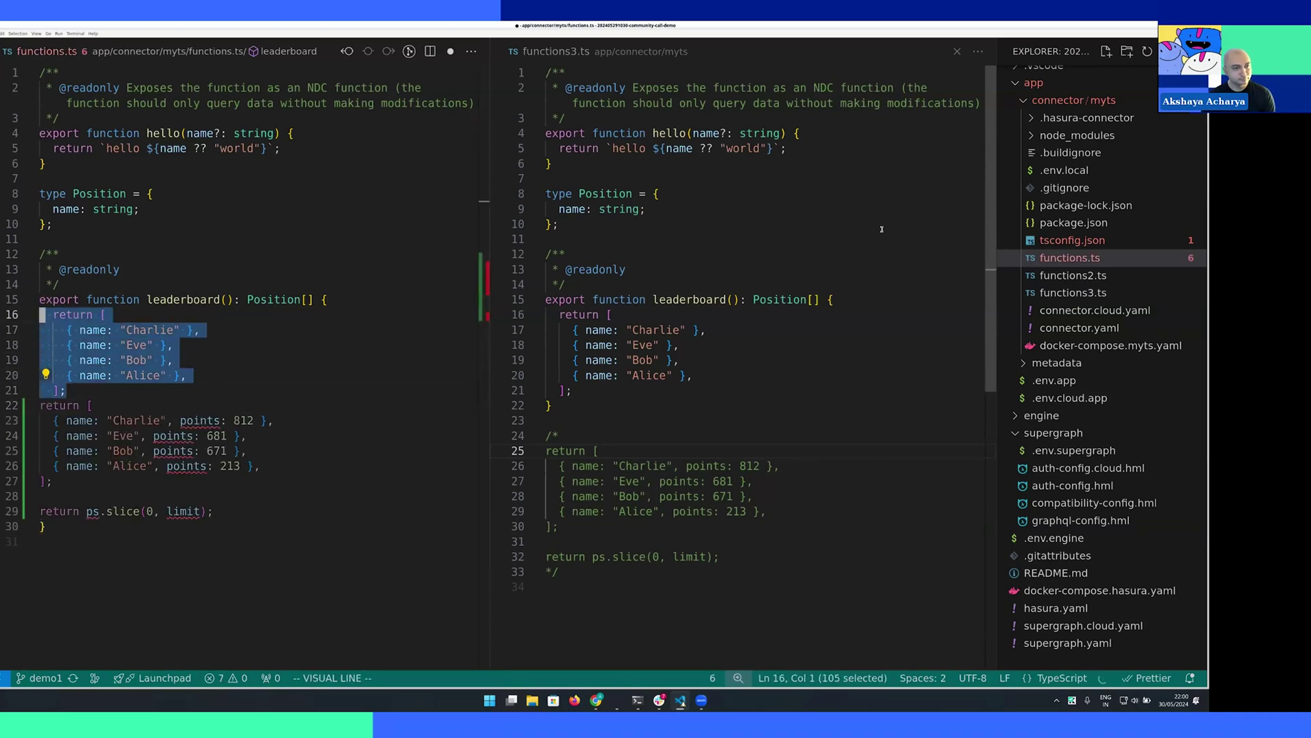
key("d")
key("k")
type("j")
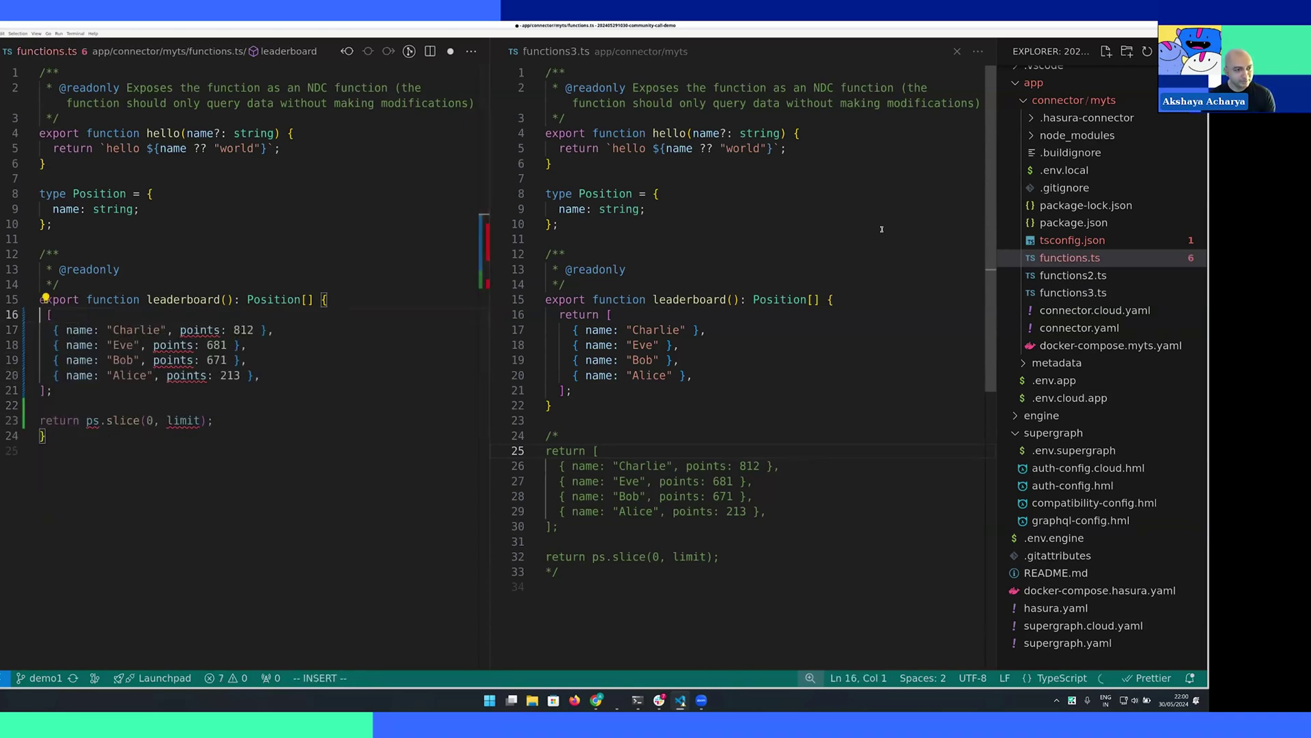
type("cwconst ps=")
key("Escape")
key("k")
Add a limit: number parameter to leaderboard and save functions.ts
key("w")
key("w")
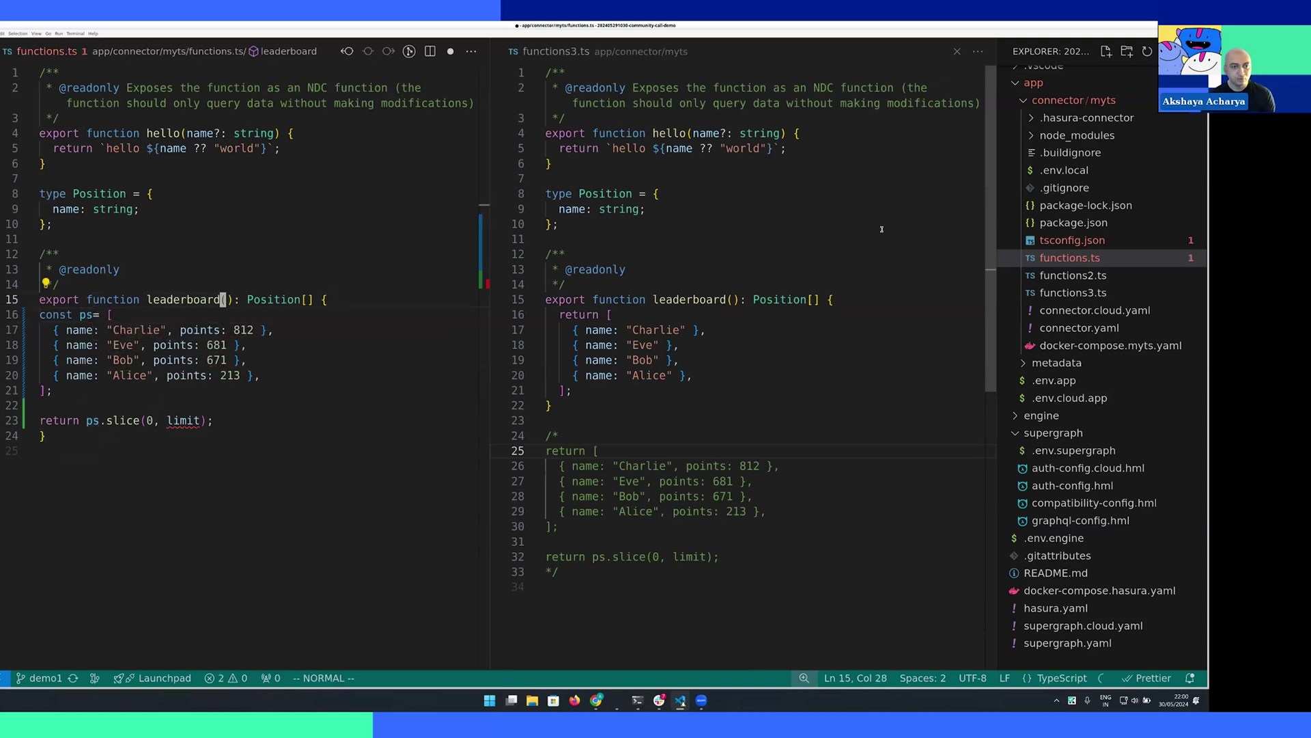
type("f(a")
type("limit")
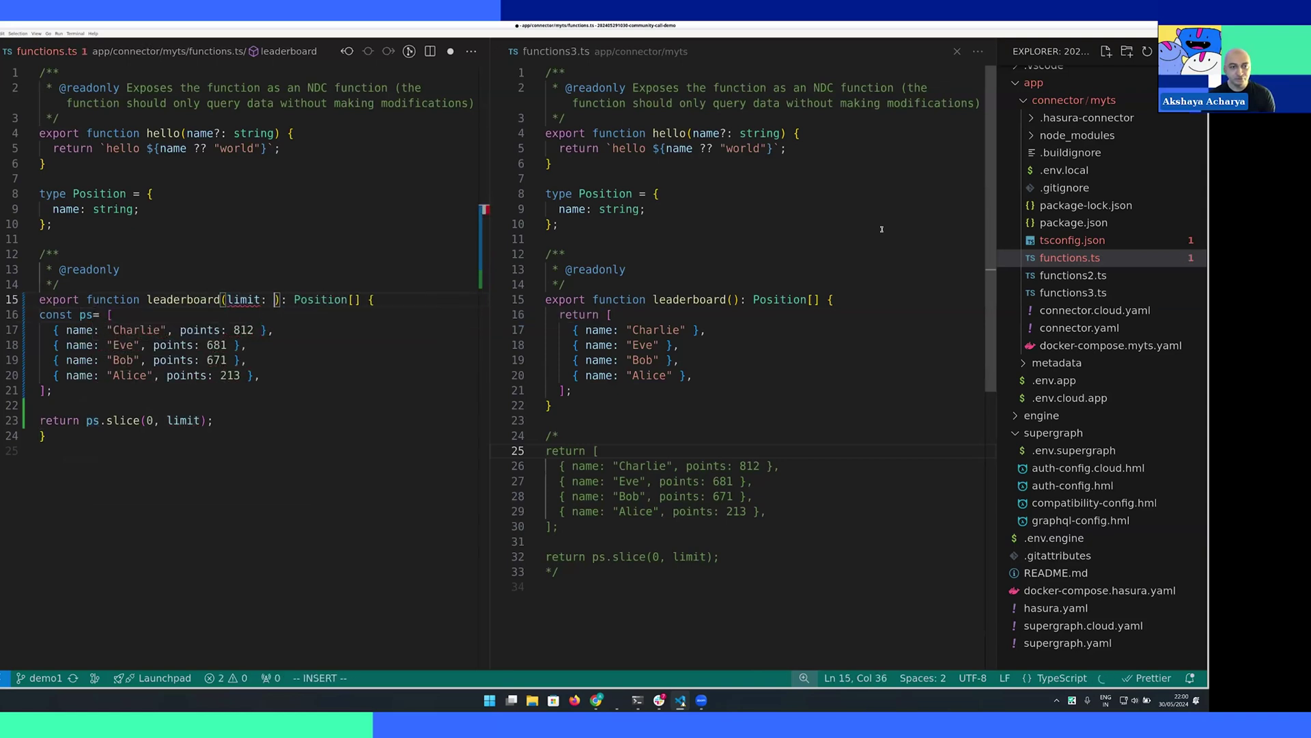
type(": number")
key("Escape")
key("ctrl+s")
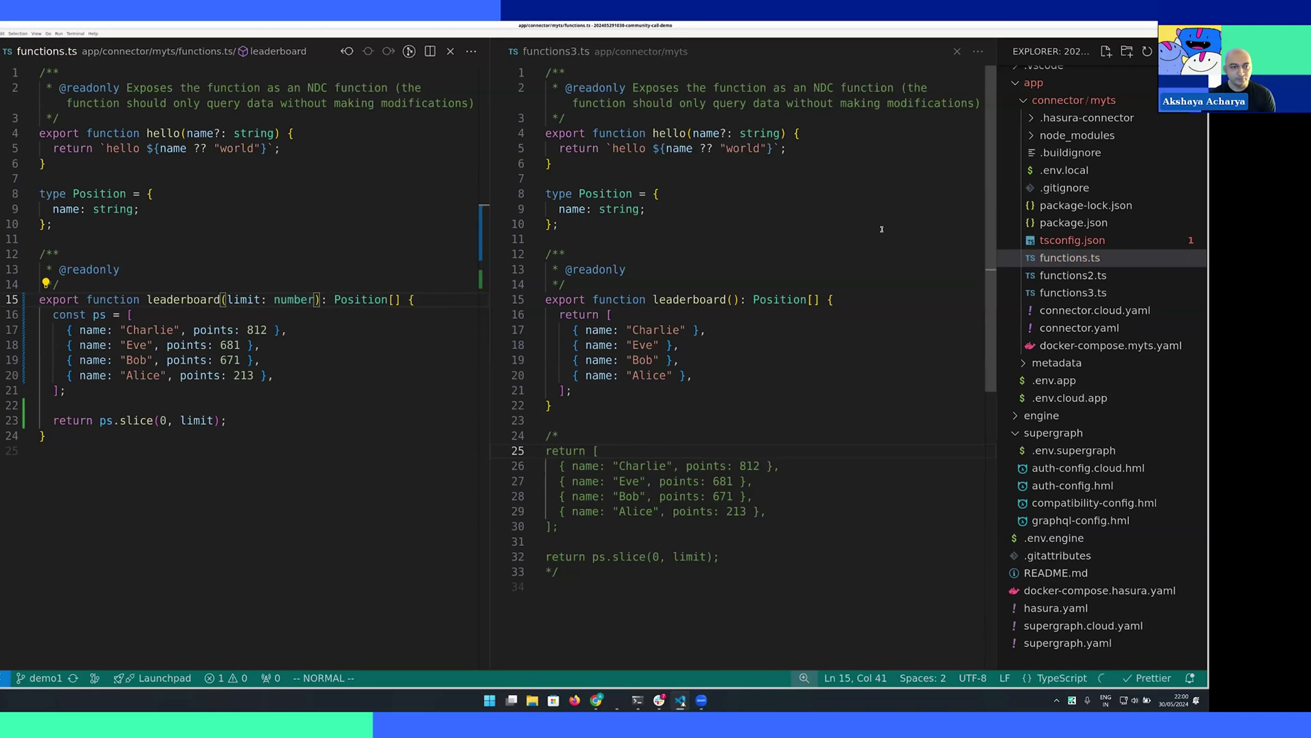
left_click_drag(168, 330, 171, 362)
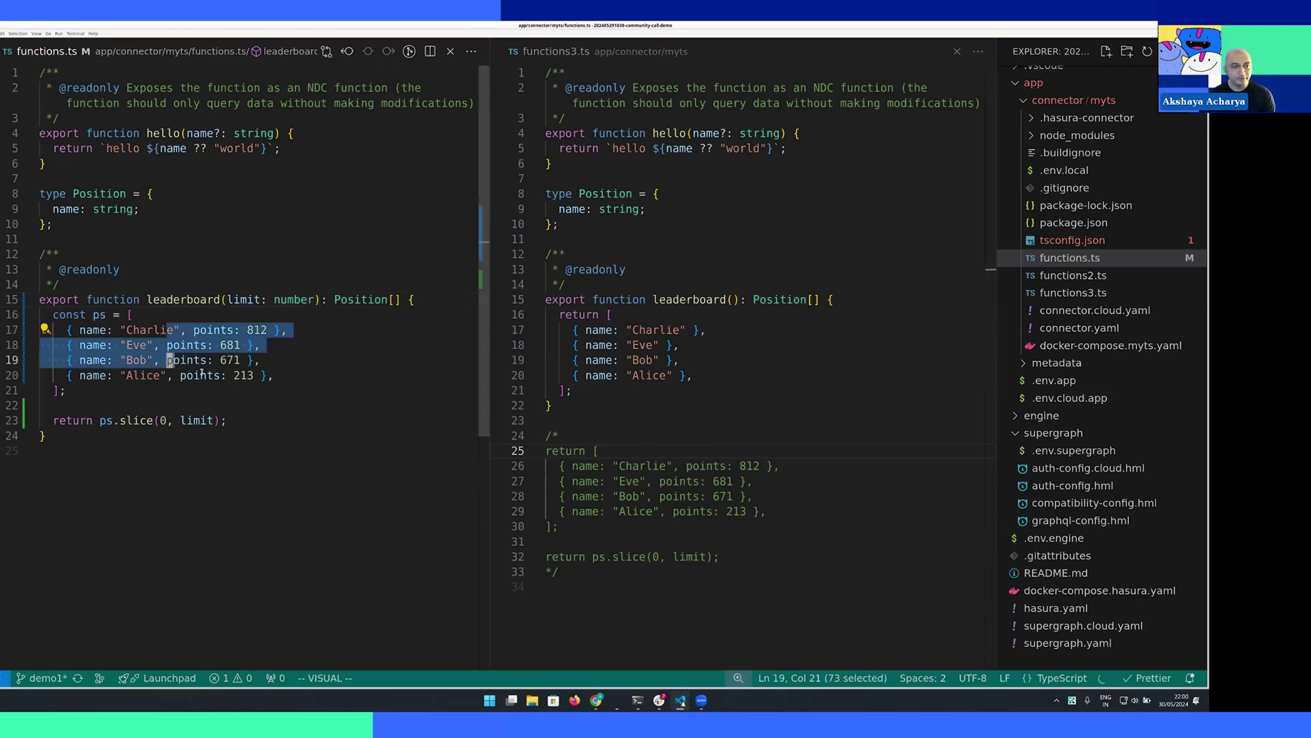
left_click(202, 375)
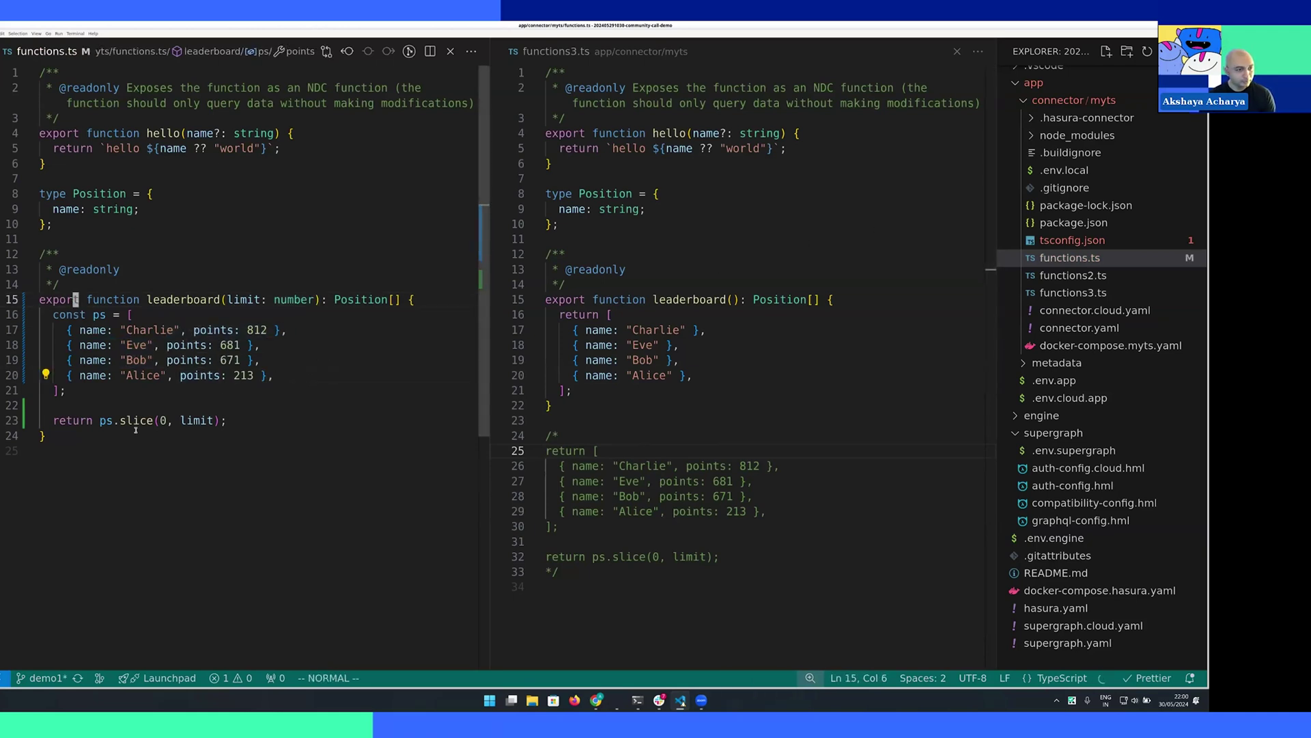
left_click_drag(40, 299, 41, 434)
left_click(41, 435)
Copy the ddn connector-link update and local build command from README.md
left_click(609, 315)
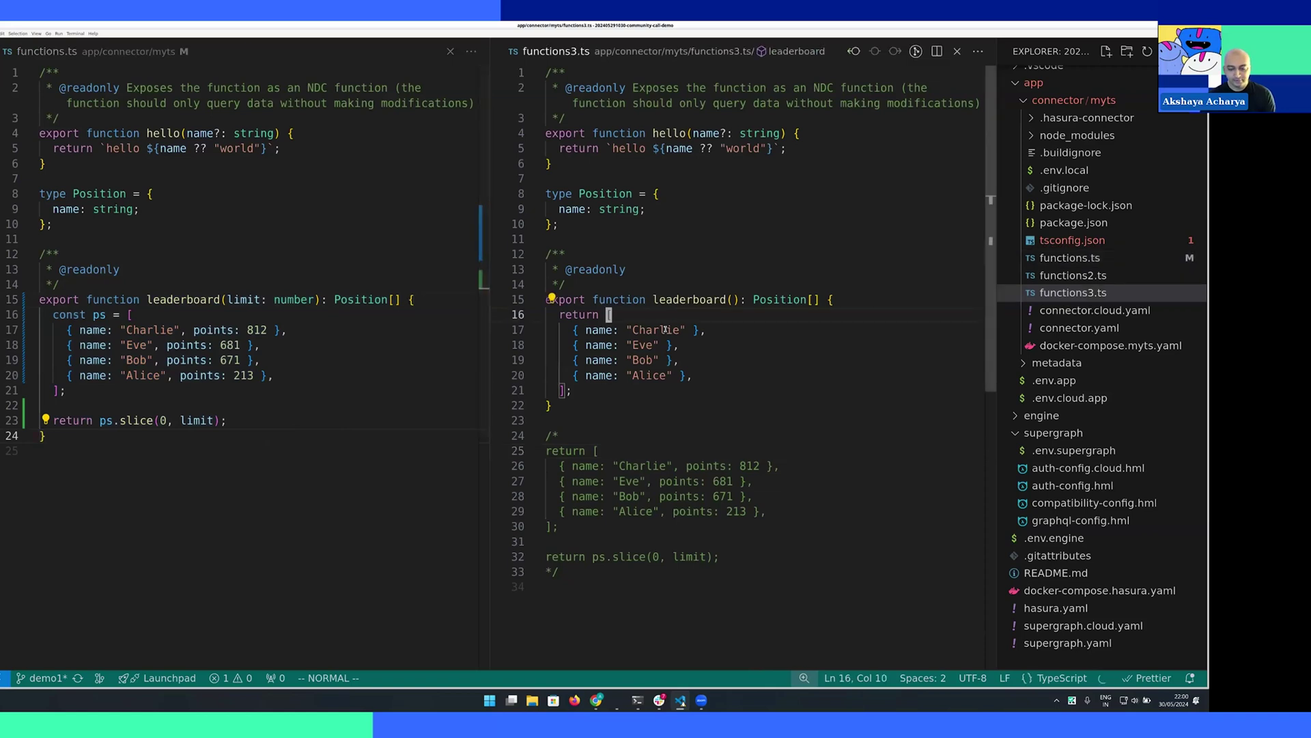
key("ctrl+p")
type("readme")
key("Return")
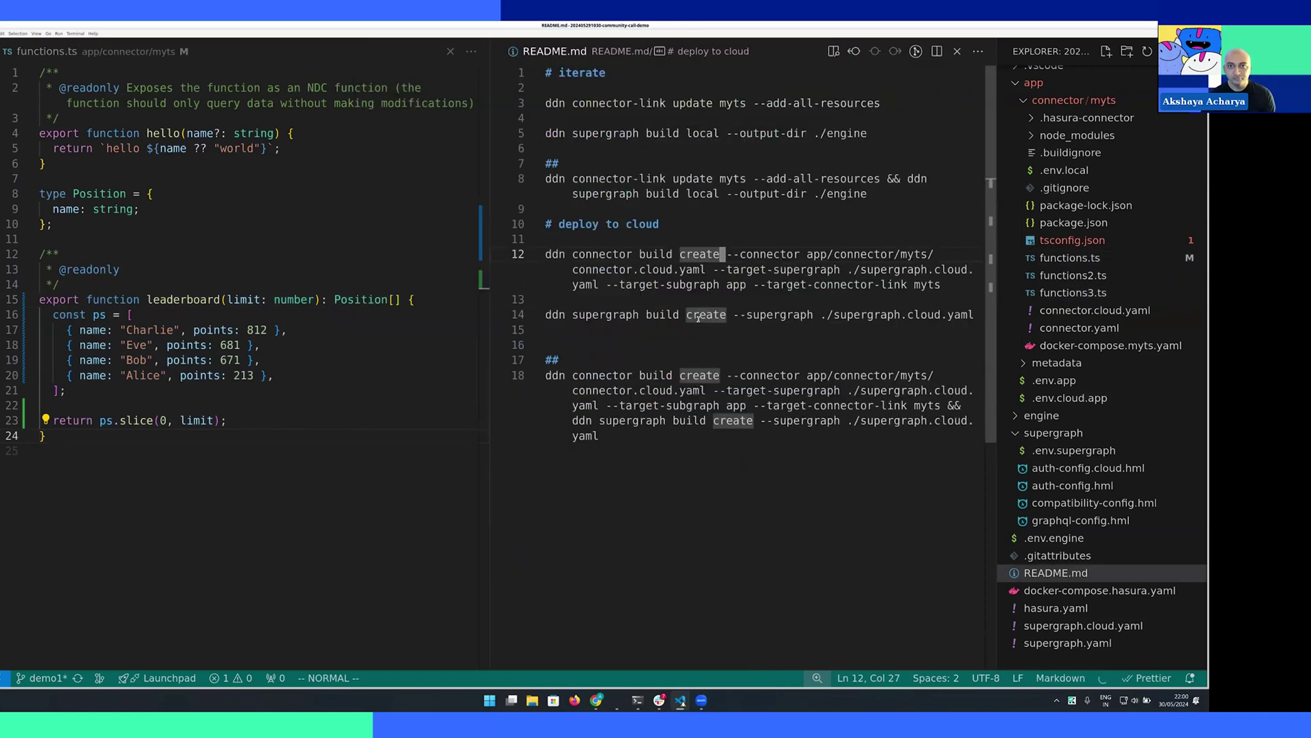
key("j")
key("j")
key("j")
key("shift+v")
key("y")
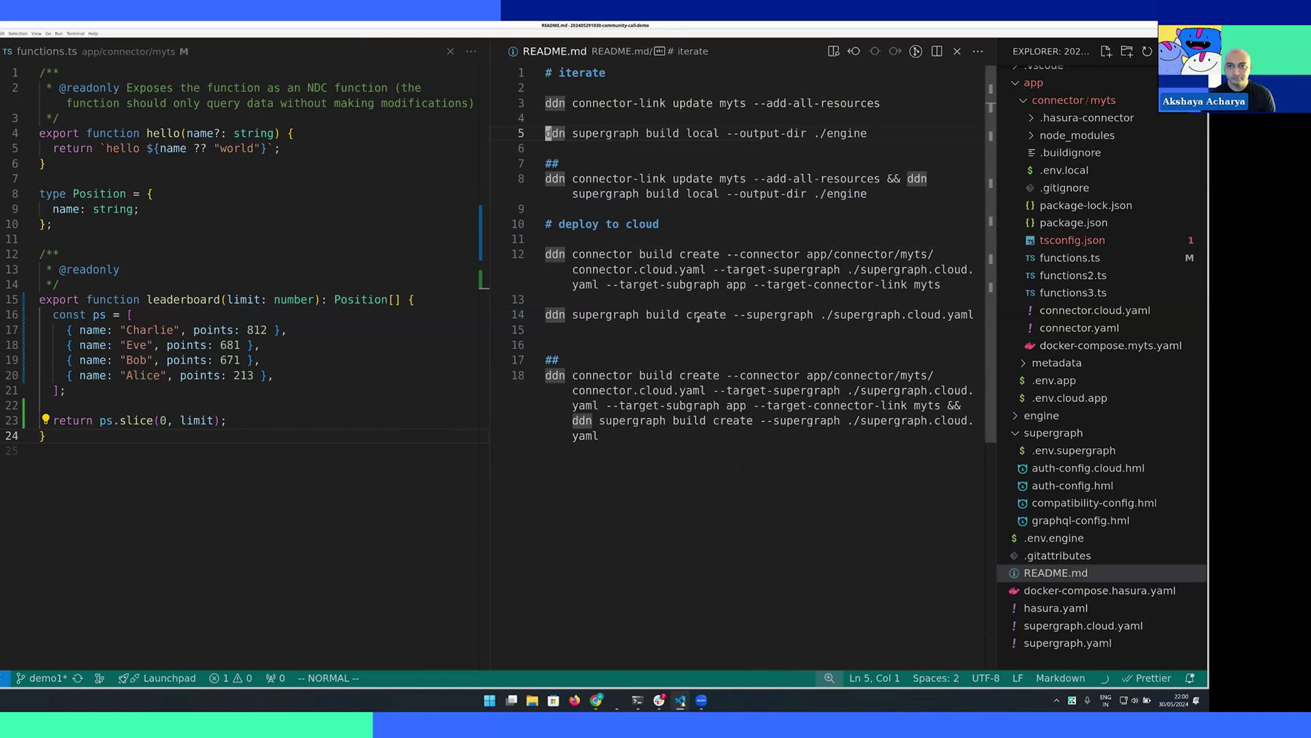
key("j")
key("j")
key("j")
key("shift+v")
key("y")
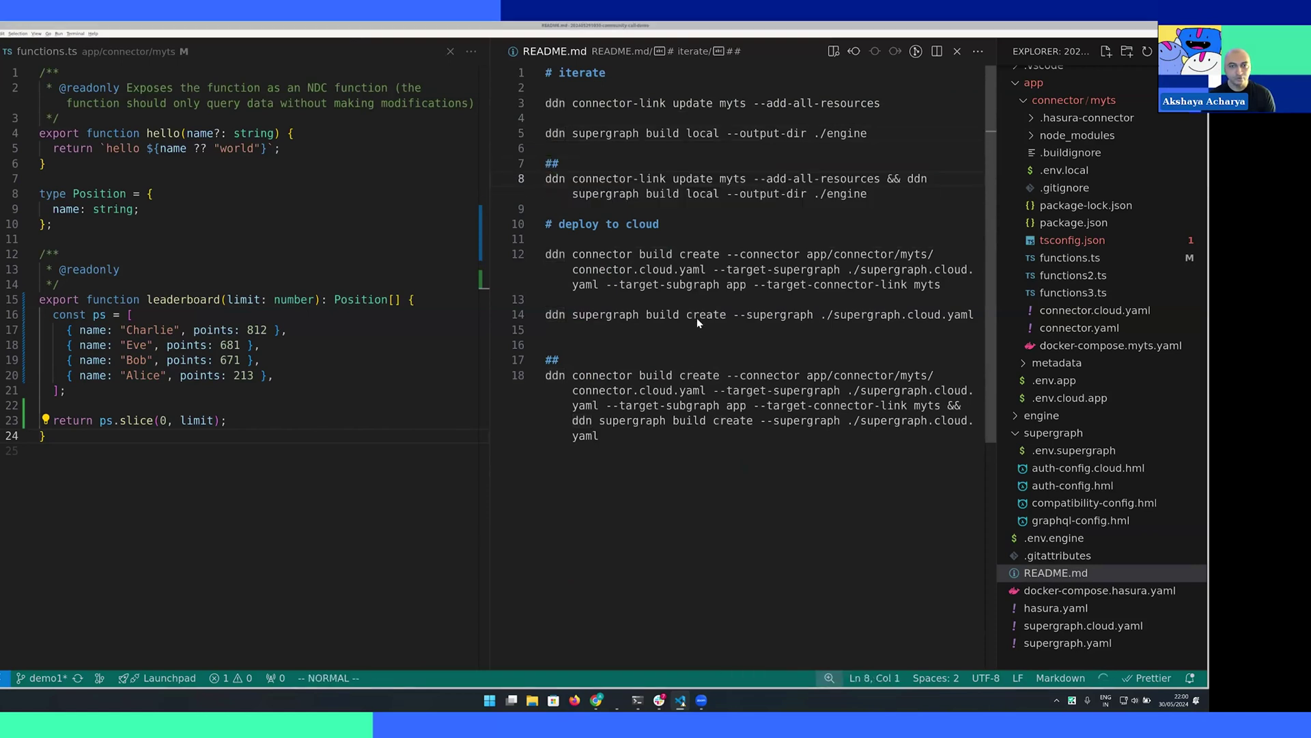
key("alt+Tab")
key("alt+Tab")
Run the connector-link update and local supergraph build, then bring up the Hasura query page
key("ctrl+v")
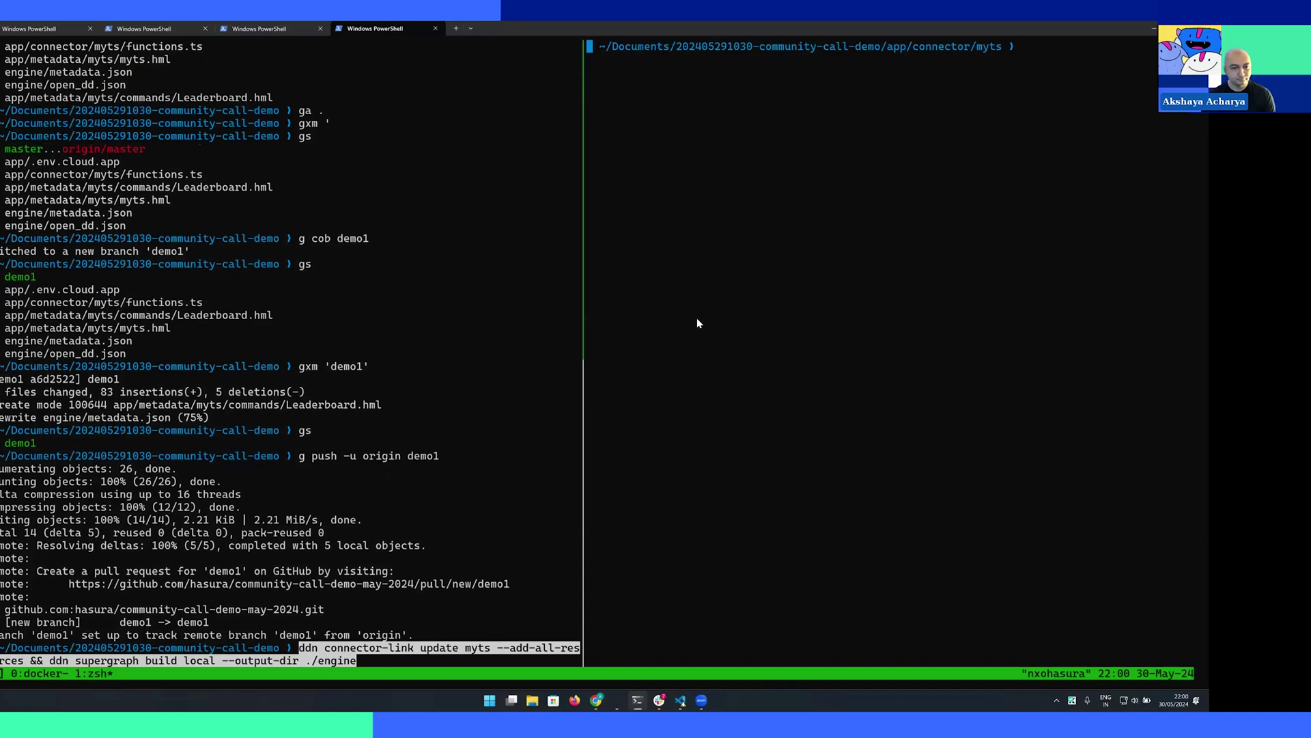
key("Return")
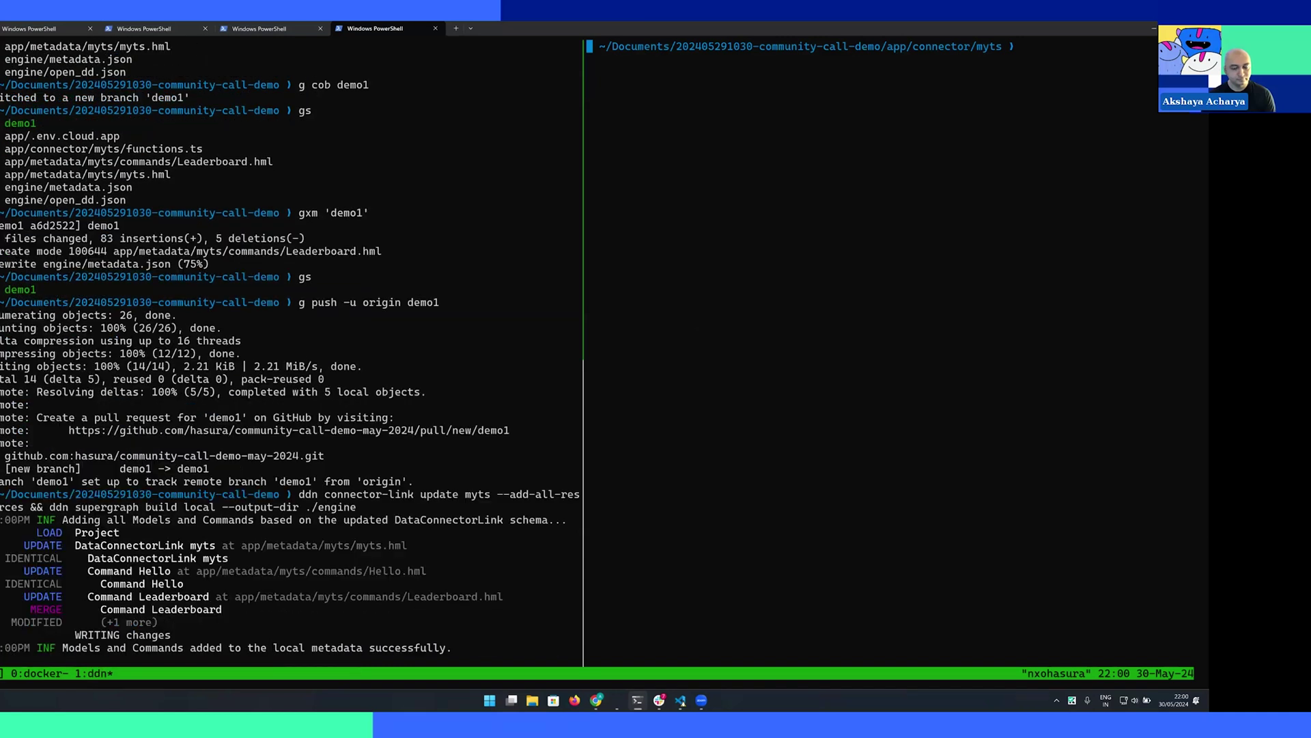
key("alt+Tab")
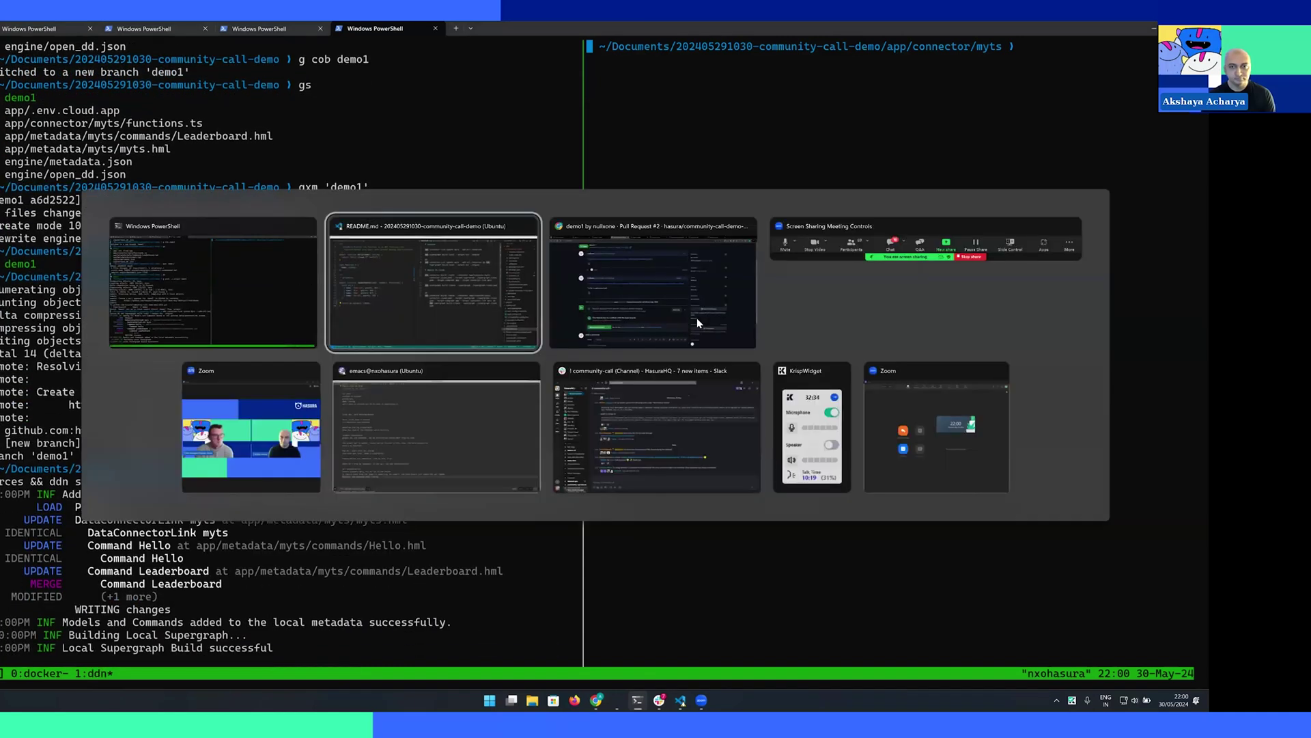
left_click(696, 319)
key("ctrl+shift+Tab")
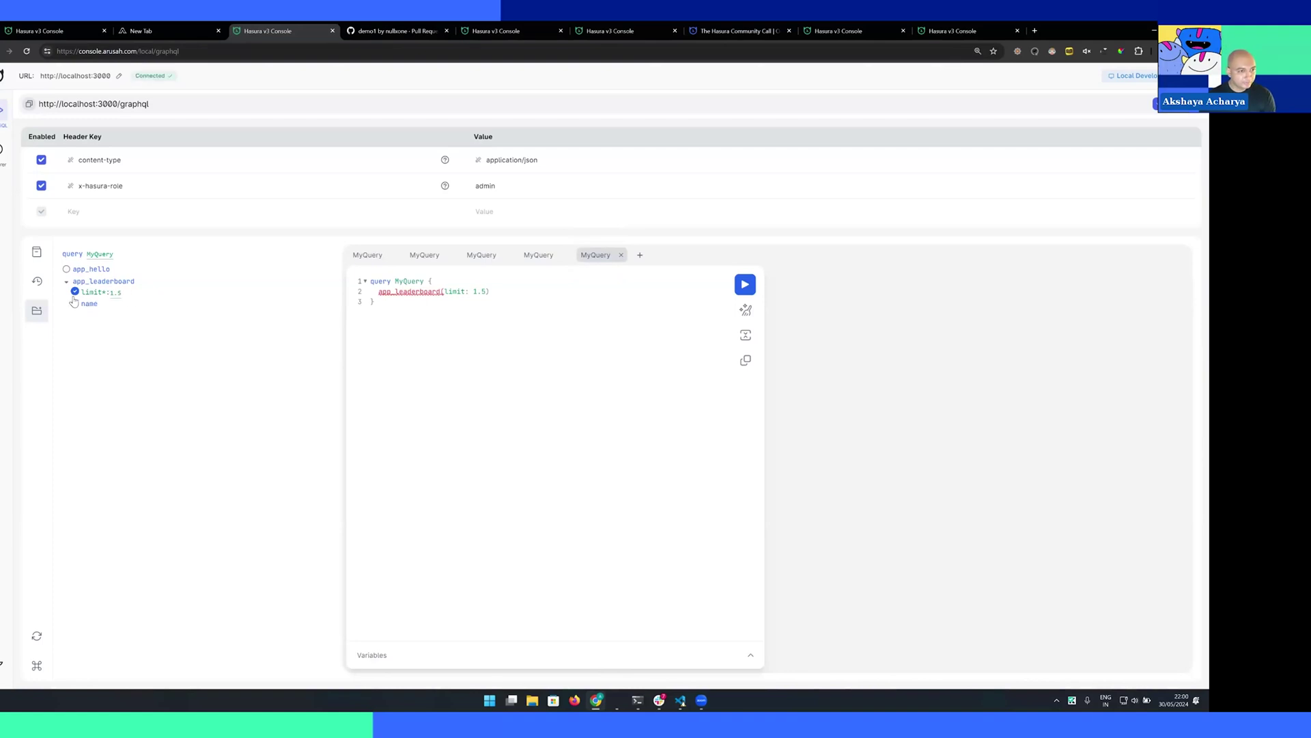
Add the name field to the leaderboard query and go back to the code editor
left_click(75, 304)
key("alt+Tab")
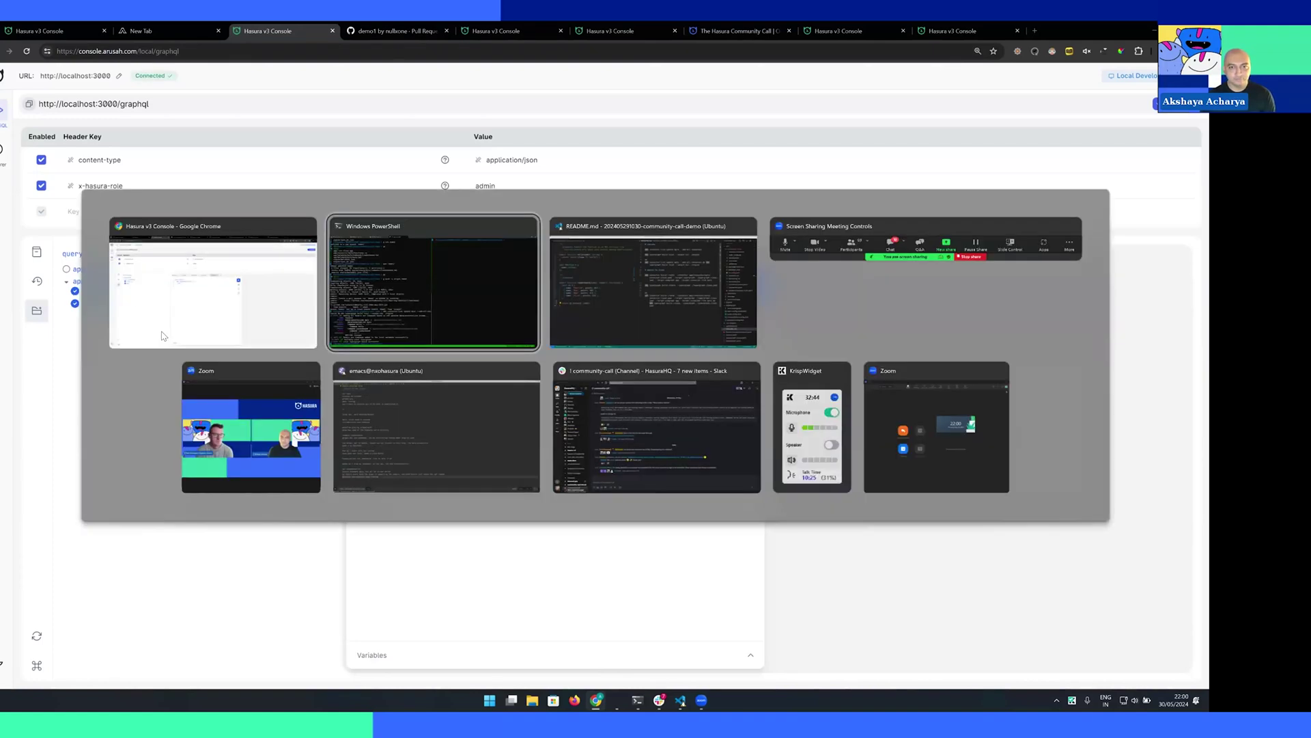
key("Tab")
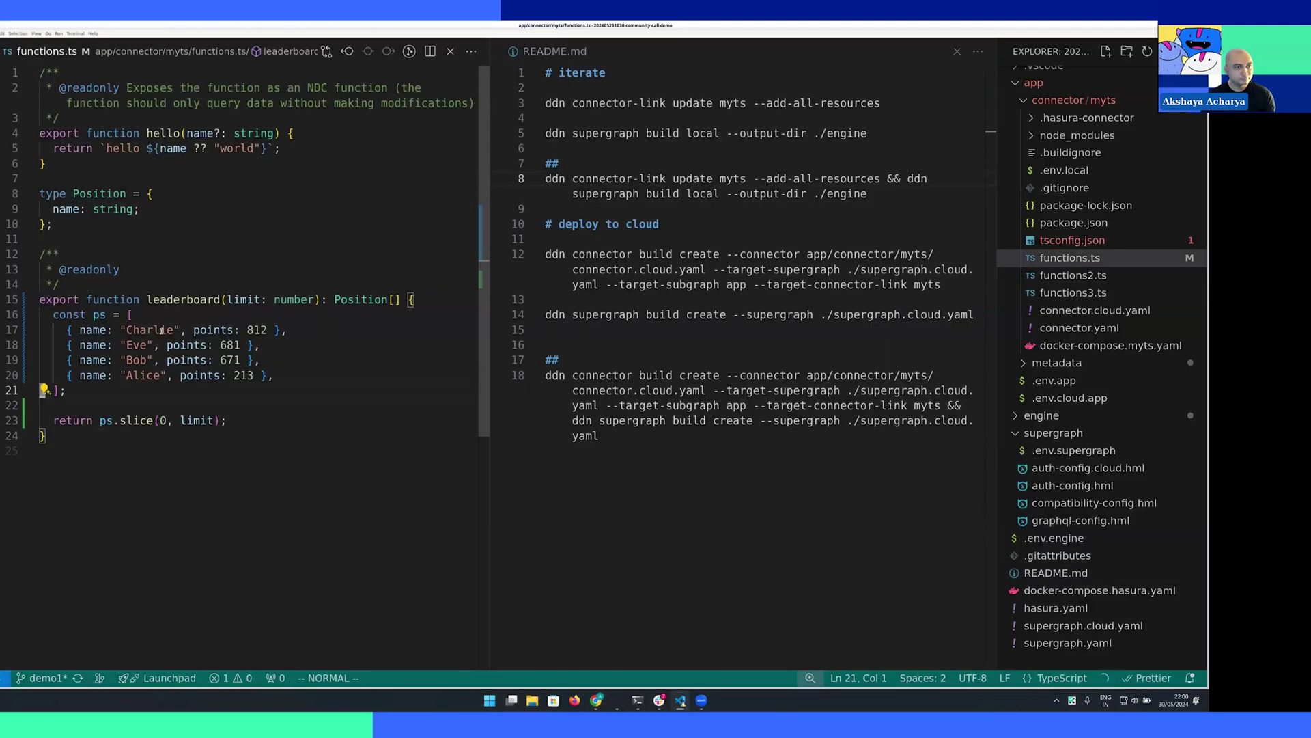
type("opoints: number;")
key("Escape")
Rerun the ddn connector-link update and local supergraph build command in the terminal
key("alt+Tab")
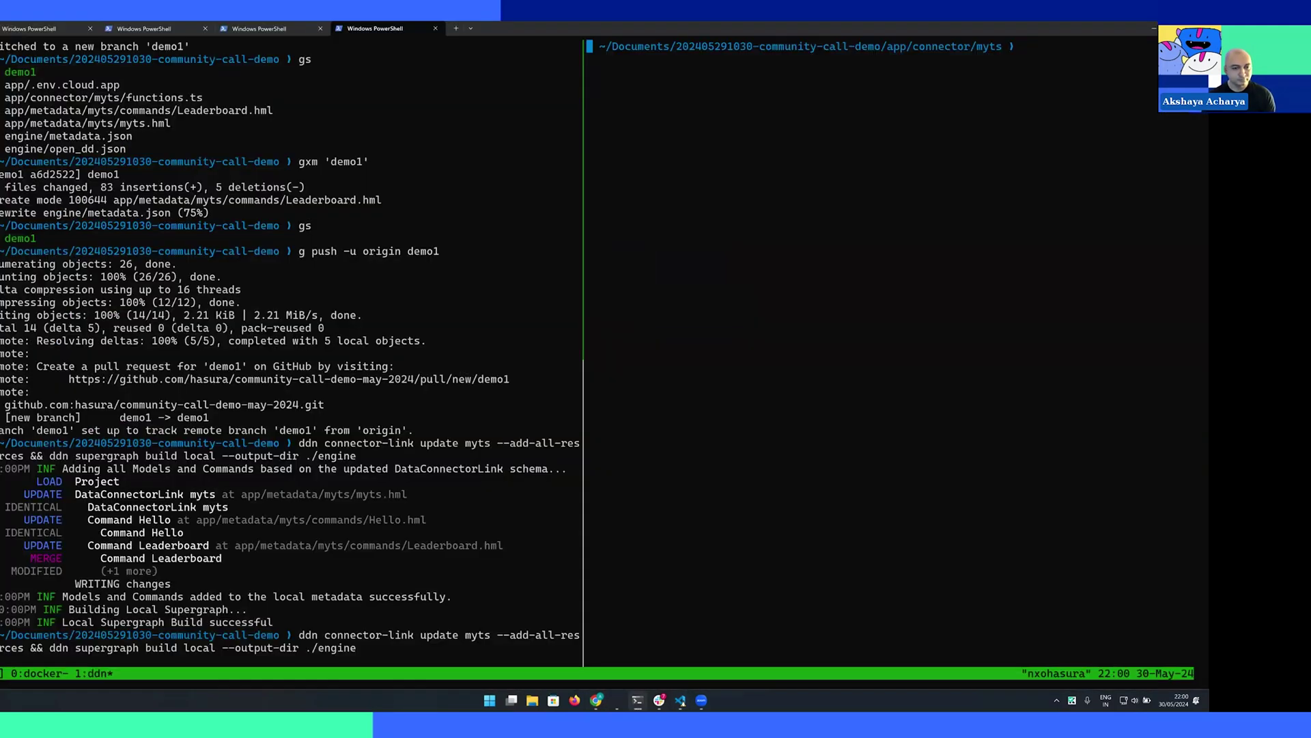
key("Up")
key("Return")
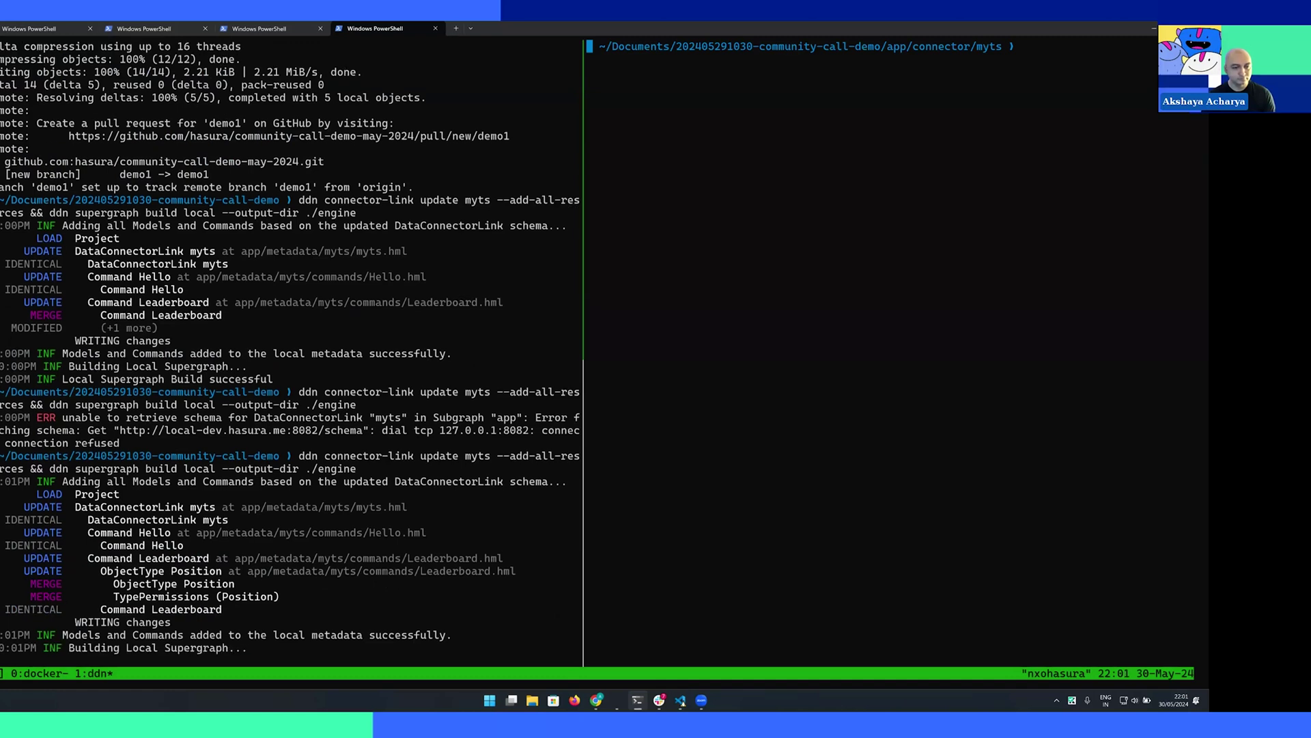
Run a fresh leaderboard query with limit, name and points, returning Charlie with 812
key("alt+Tab")
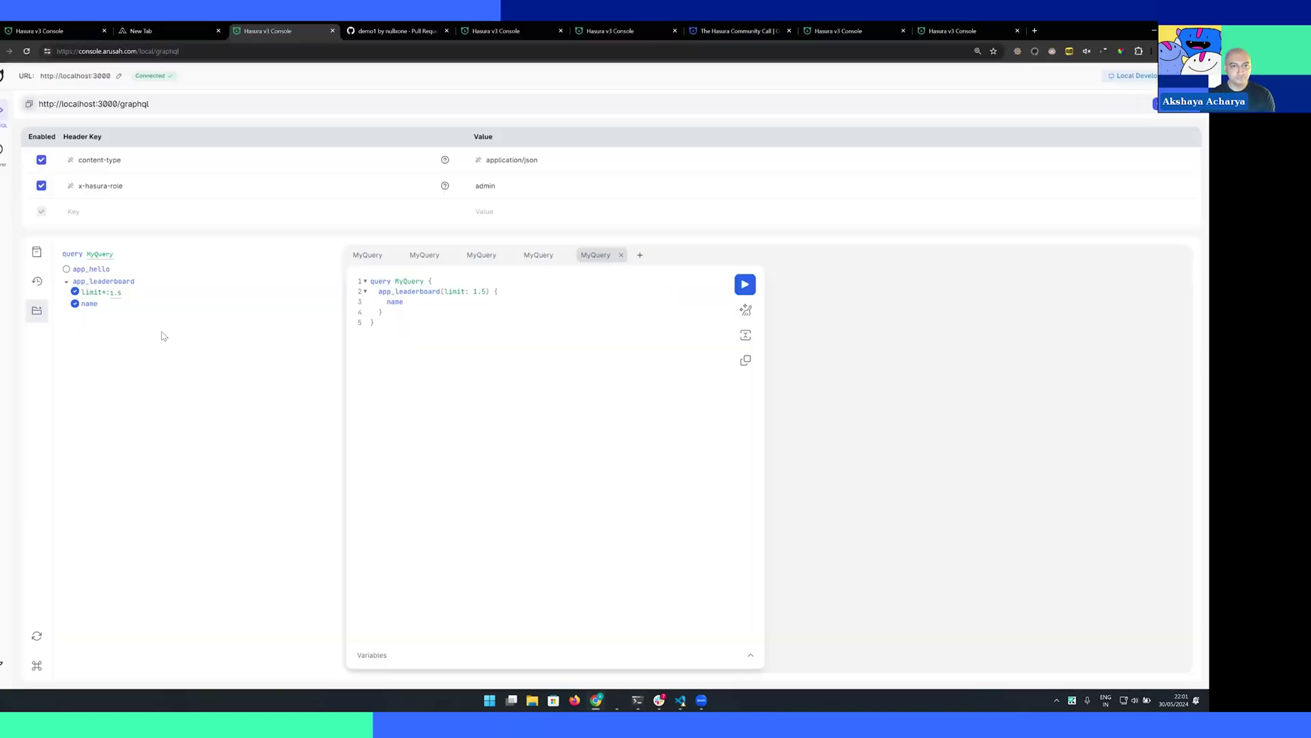
left_click(640, 254)
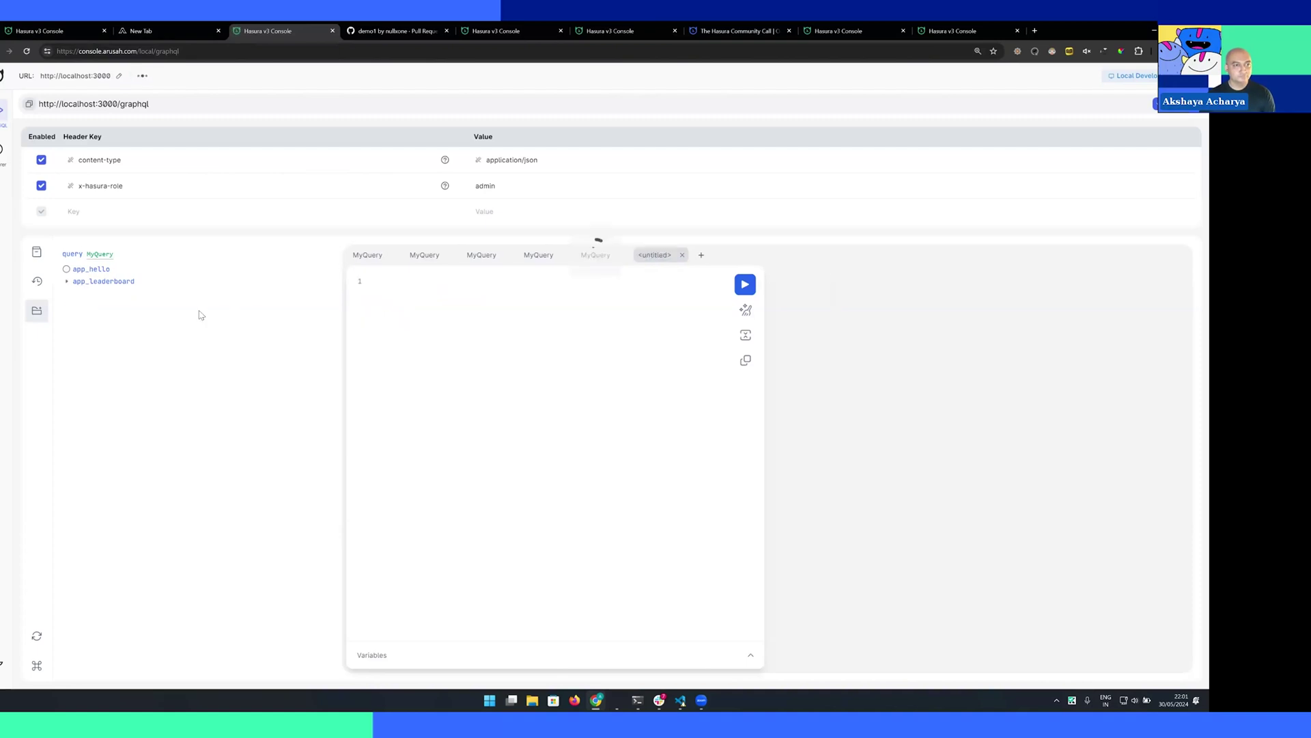
left_click(66, 282)
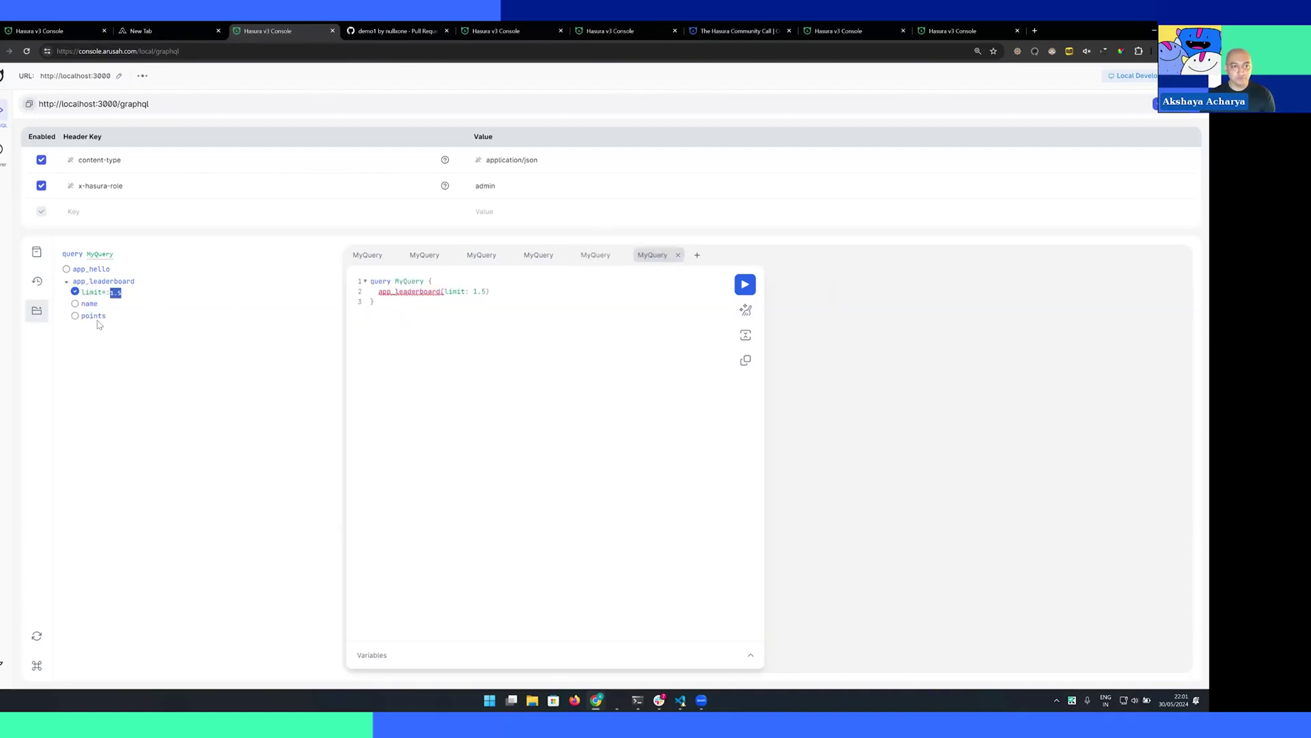
left_click(75, 304)
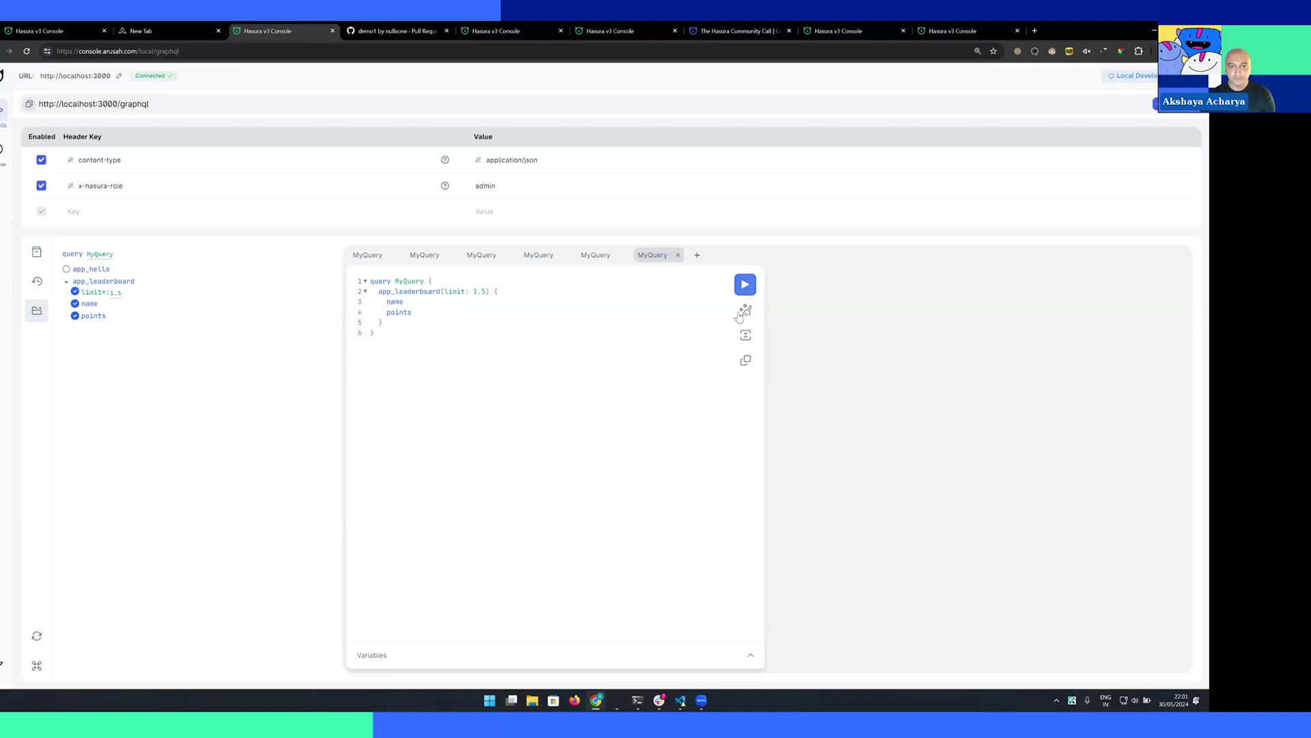
left_click(745, 284)
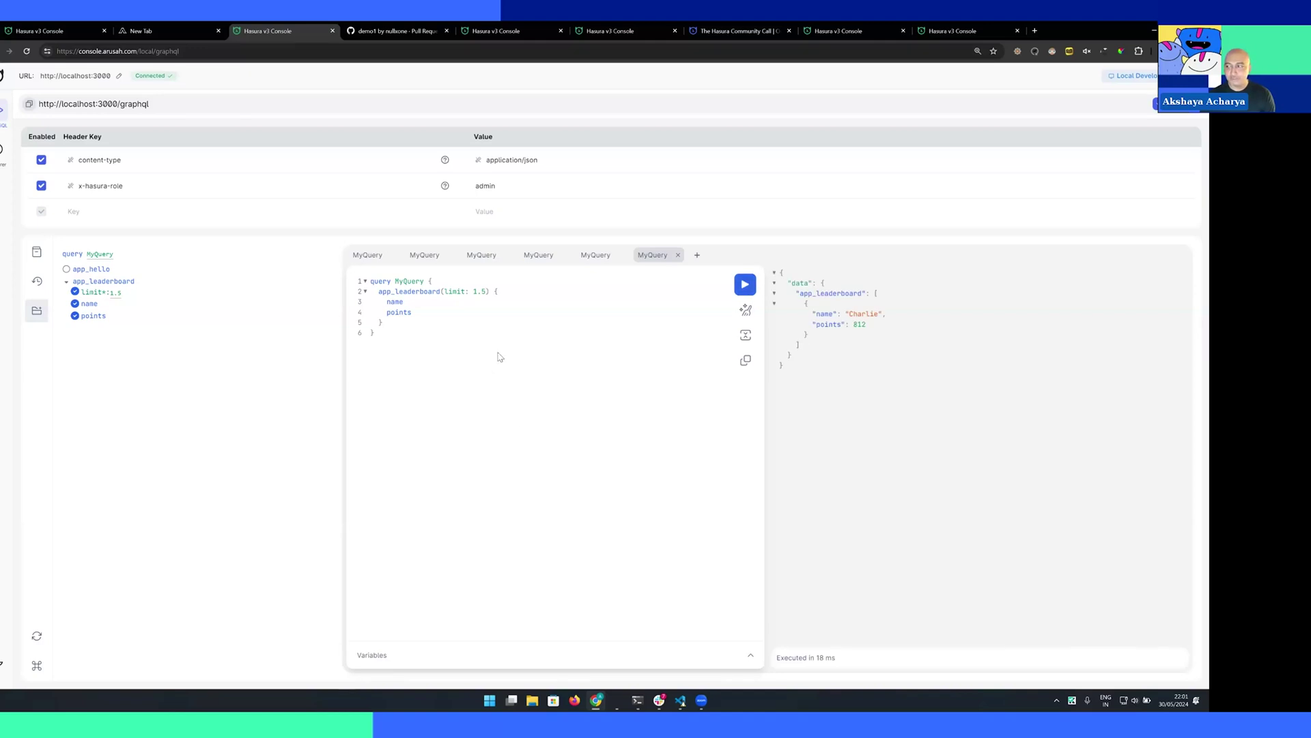
key("alt+Tab")
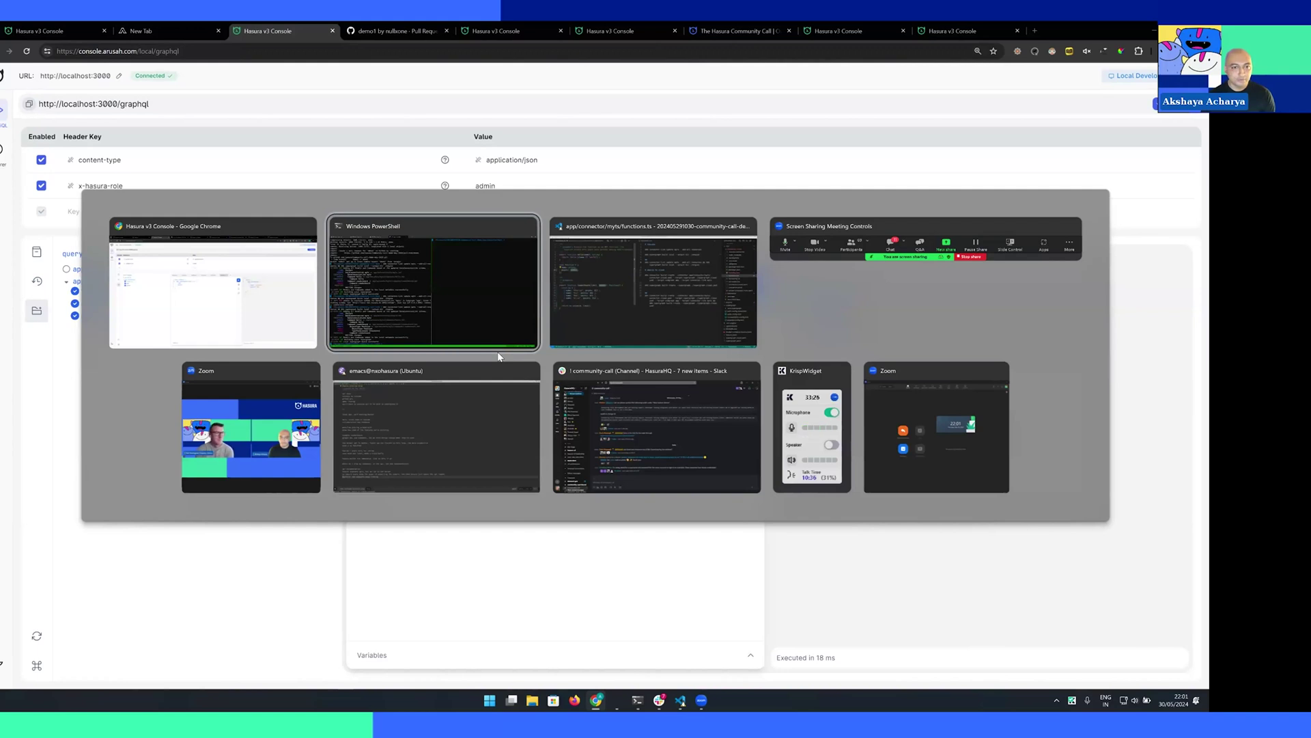
Run ddn connector build create && ddn supergraph build create, highlighting the connector build ID
key("Tab")
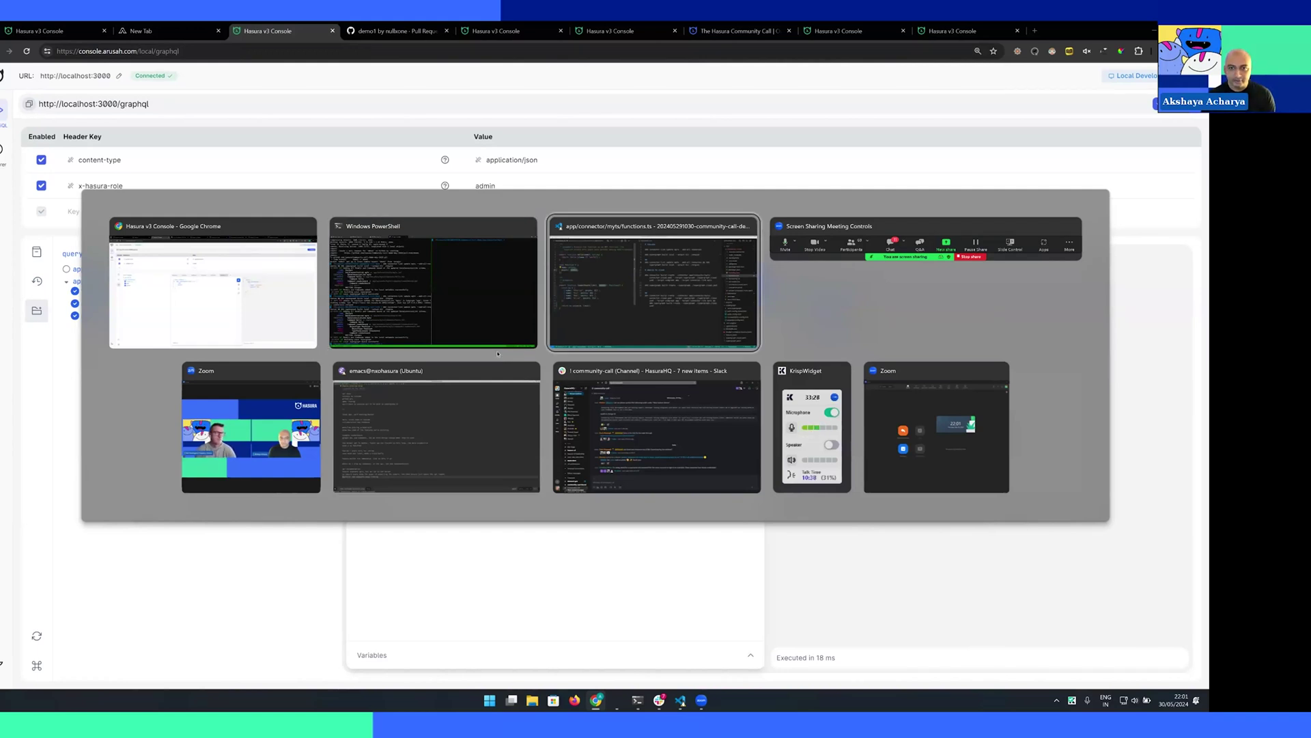
key("alt")
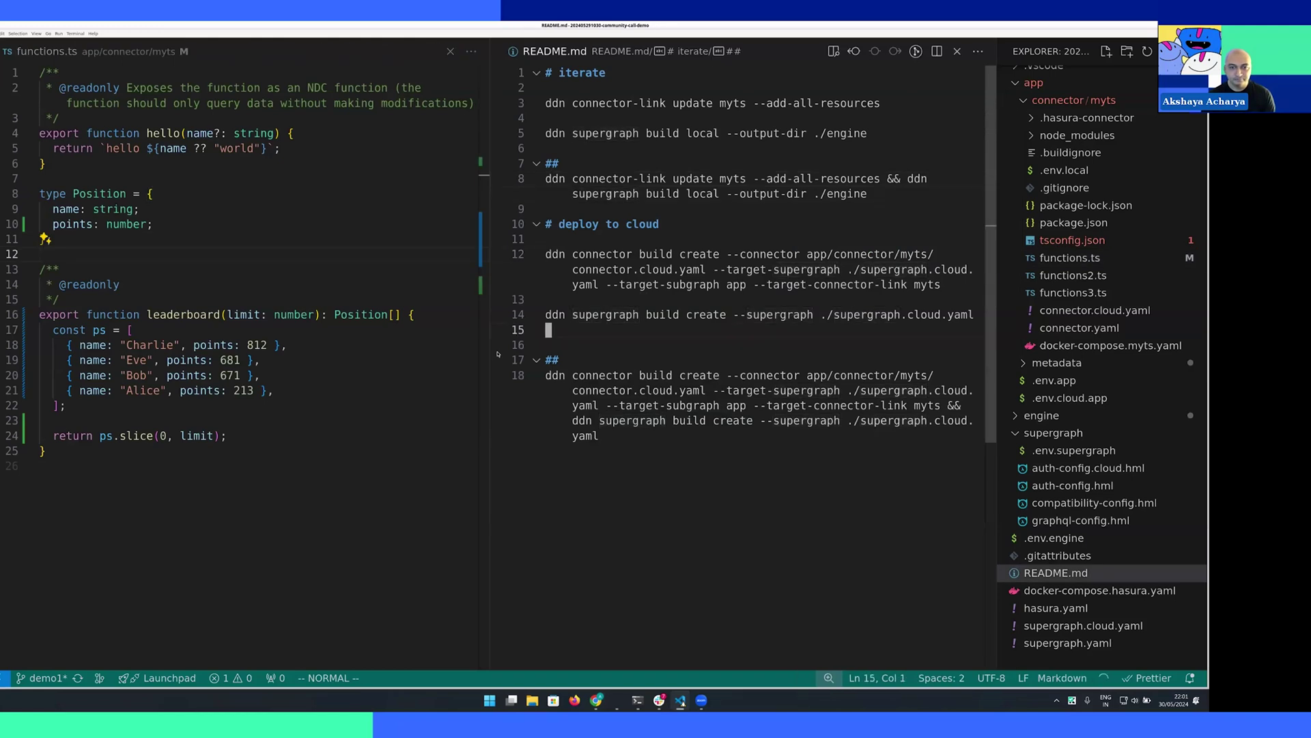
key("Down")
key("Down")
key("Down")
key("alt+Tab")
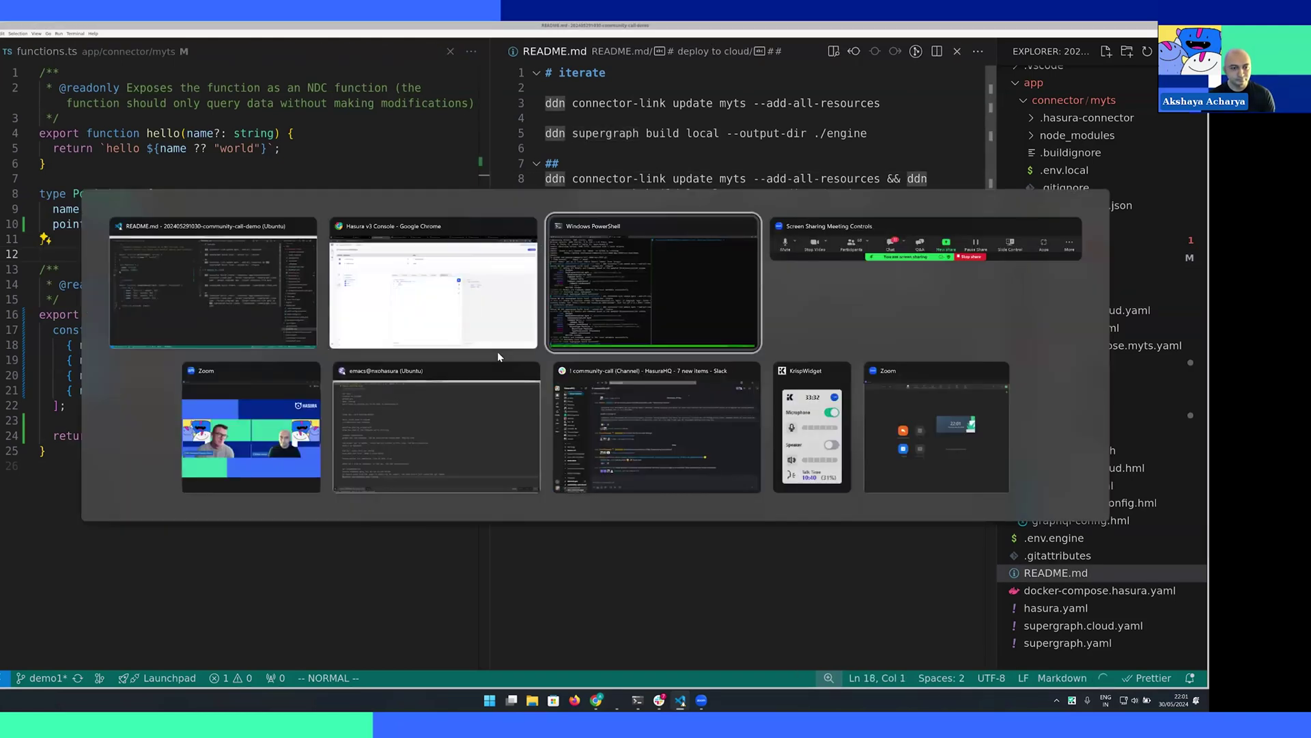
key("alt")
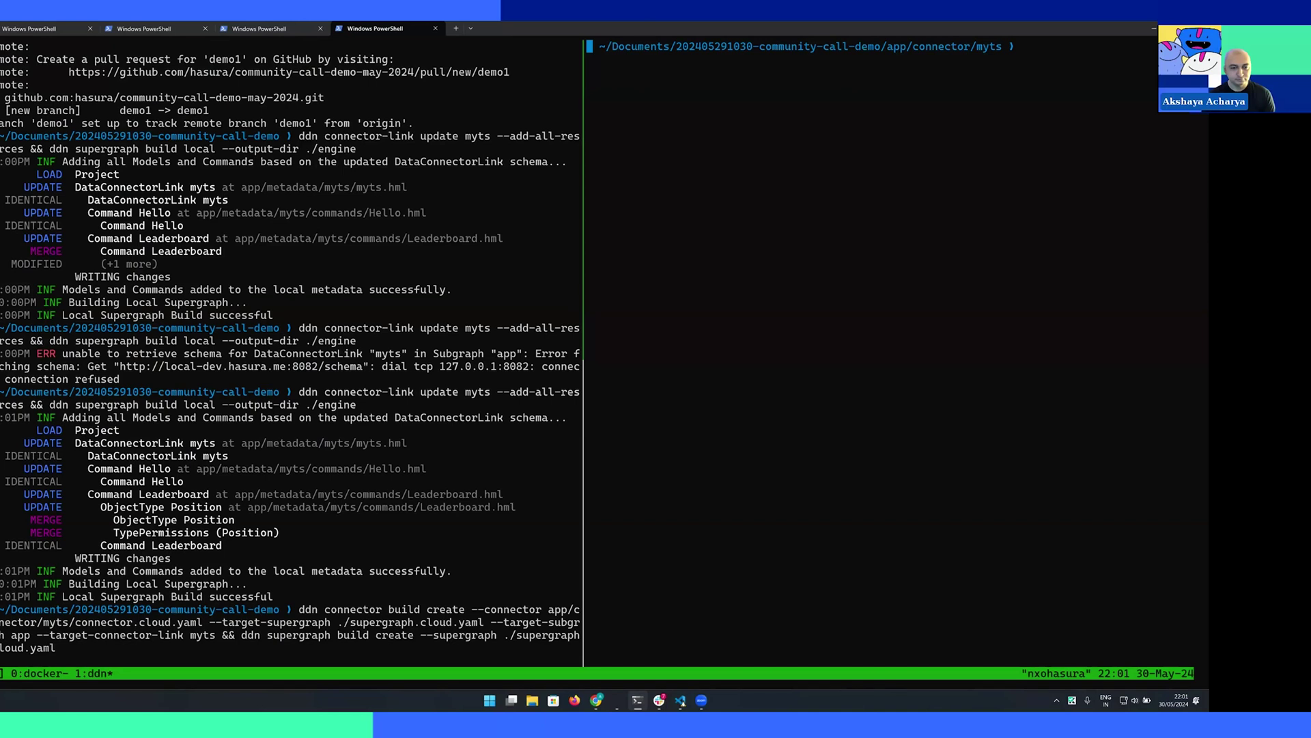
key("Return")
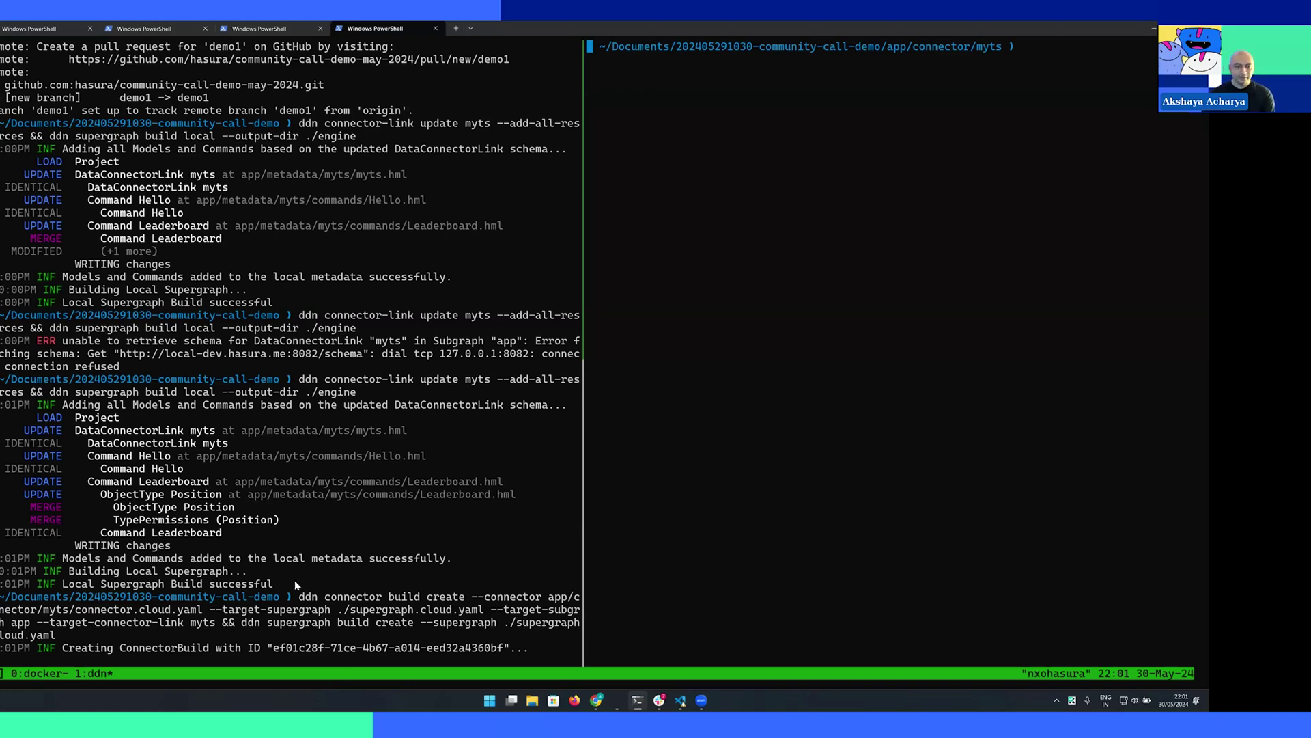
left_click_drag(57, 647, 483, 646)
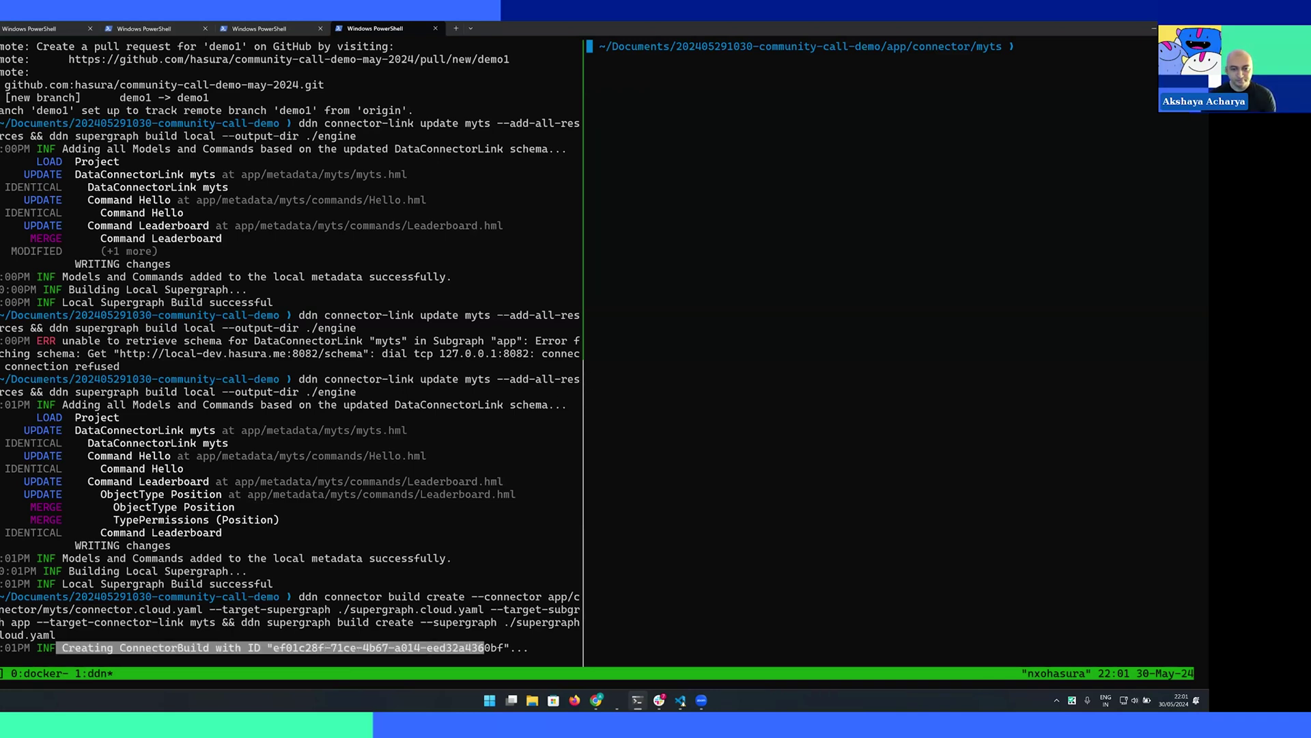
Clear the text highlight while the cloud build for db119ca3f8 completes
left_click(728, 554)
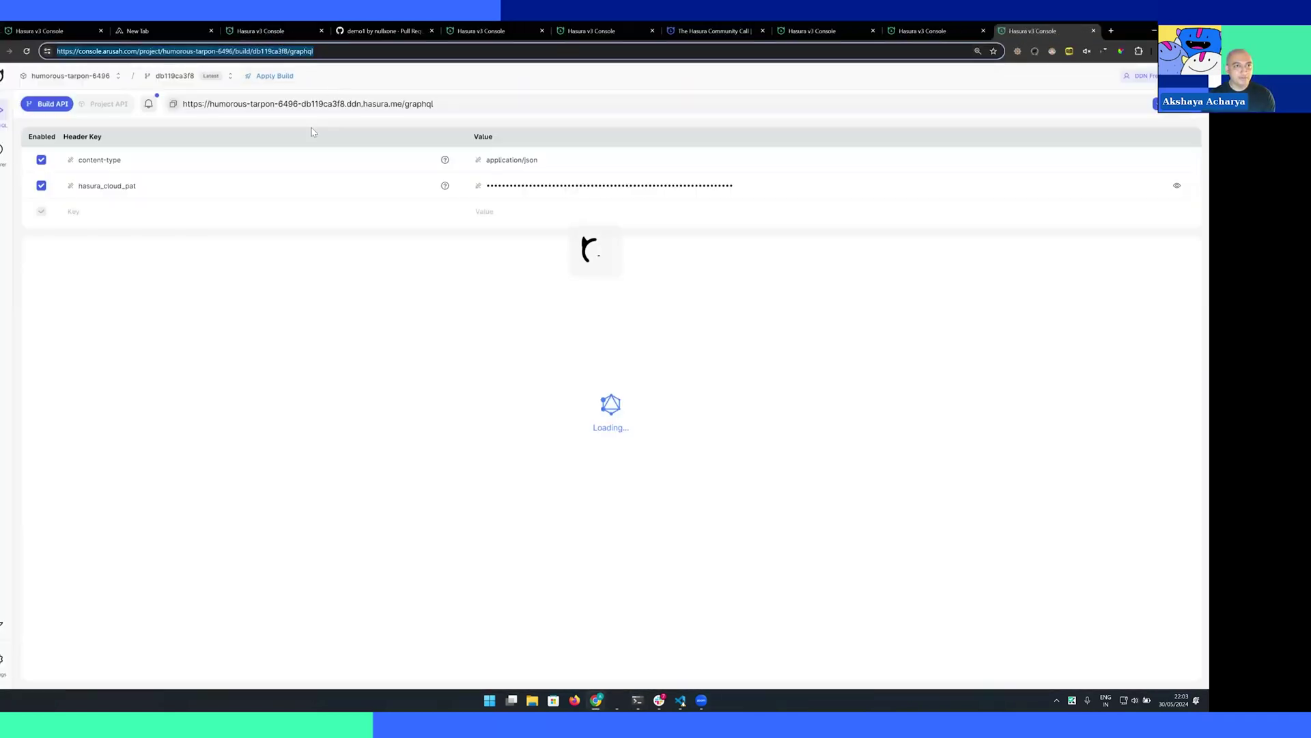
Comment on the demo1 PR that points and limit were added, pasting the db119ca3f8 console link
mouse_move(379, 30)
left_click(347, 29)
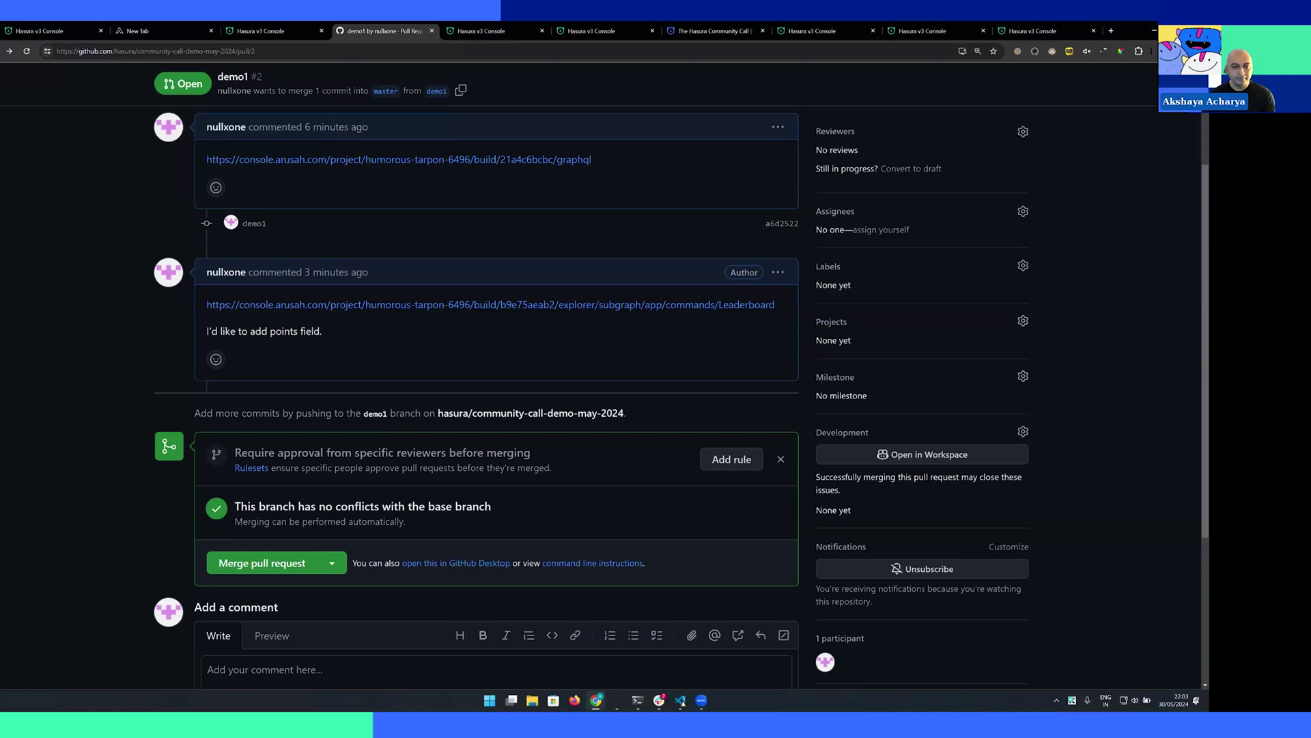
scroll(334, 428, "down", 3)
left_click(334, 428)
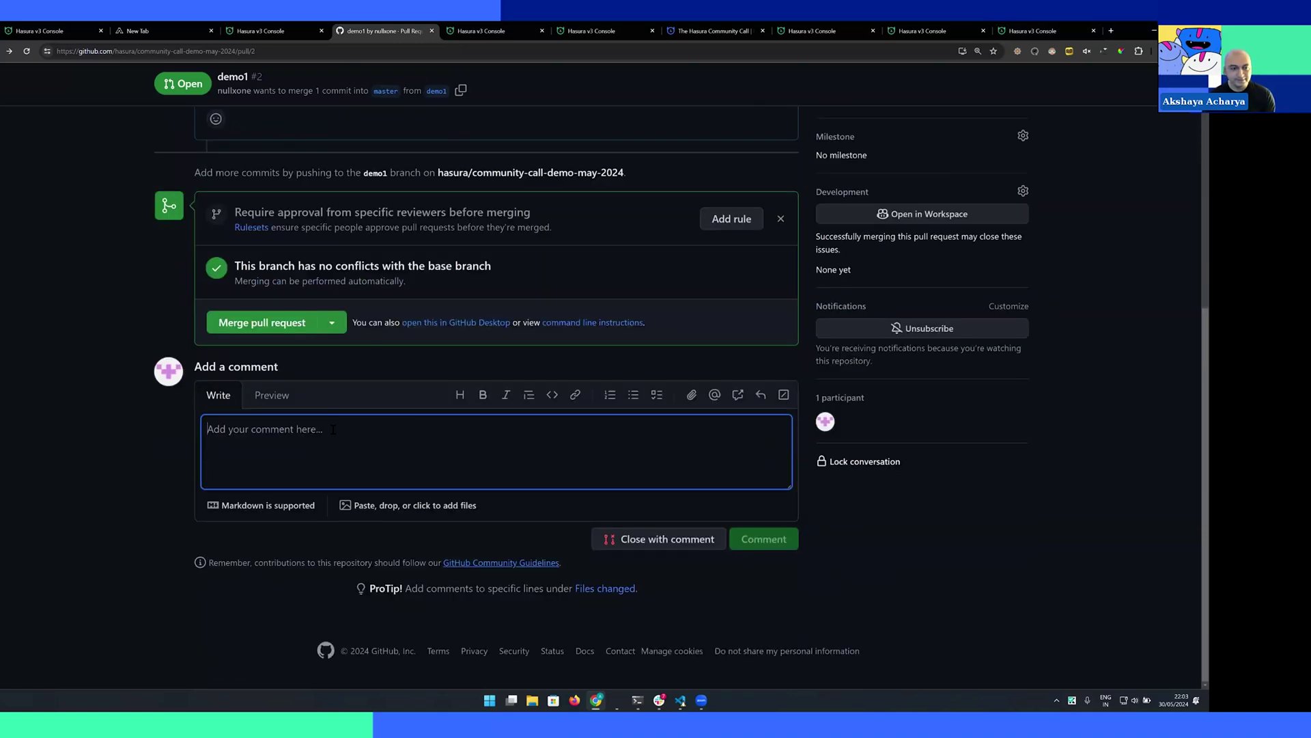
type("Hey, I made these changes")
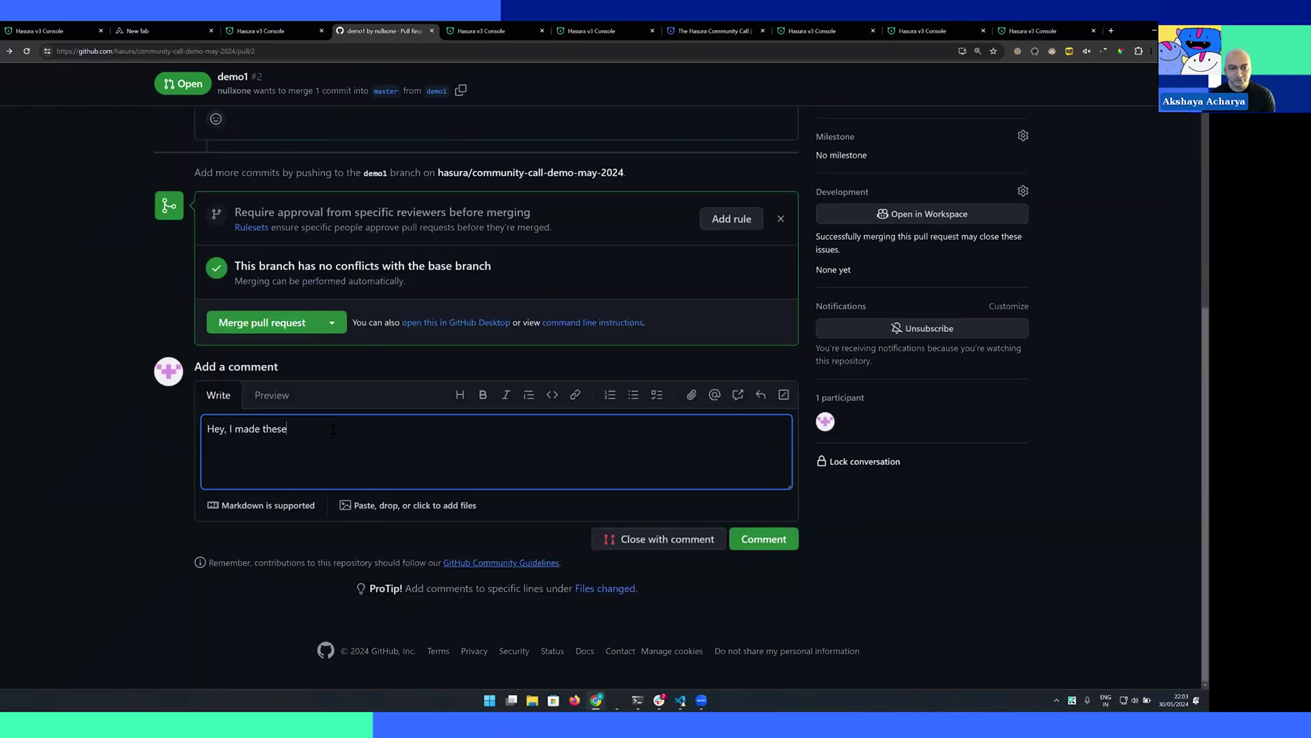
key("Return")
type("Added")
type(" points")
type(", and limit")
key("Return")
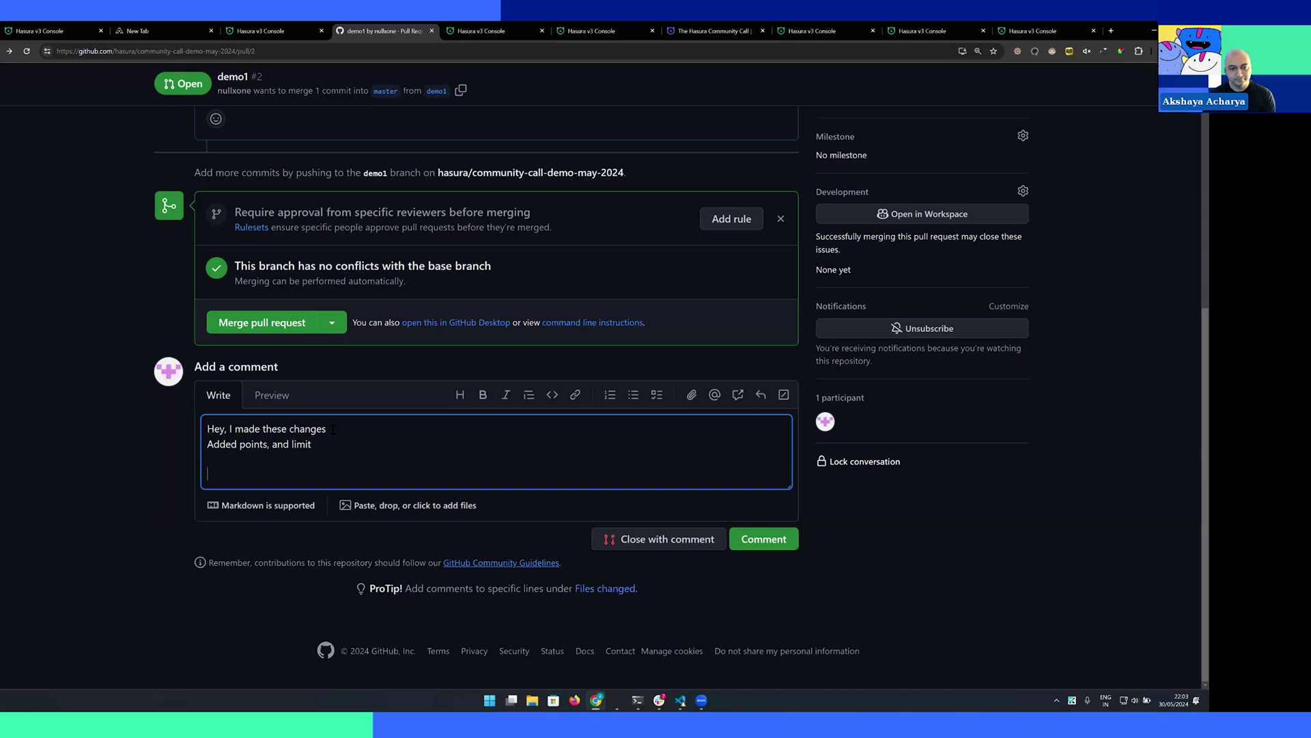
type("https://console.arusah.com/project/humorous-tarpon-6496/build/db119ca3f8/graphql")
left_click(751, 541)
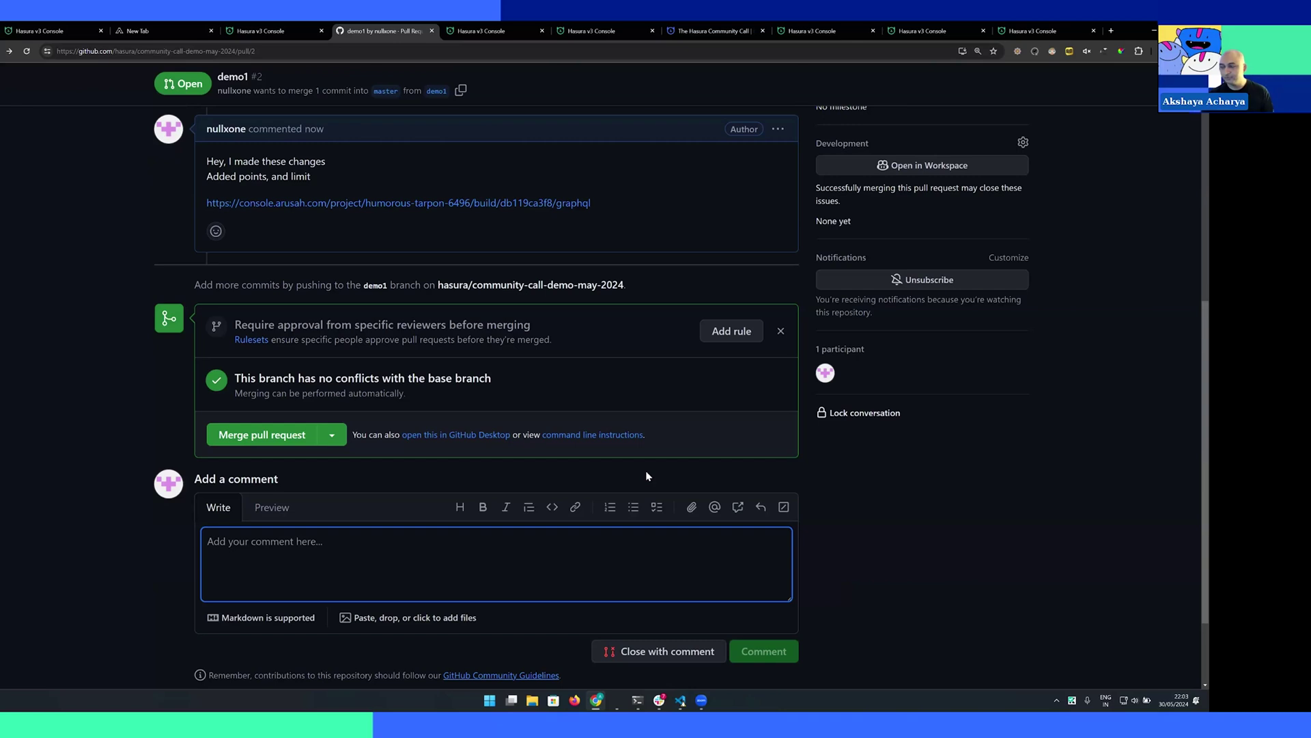
middle_click(558, 204)
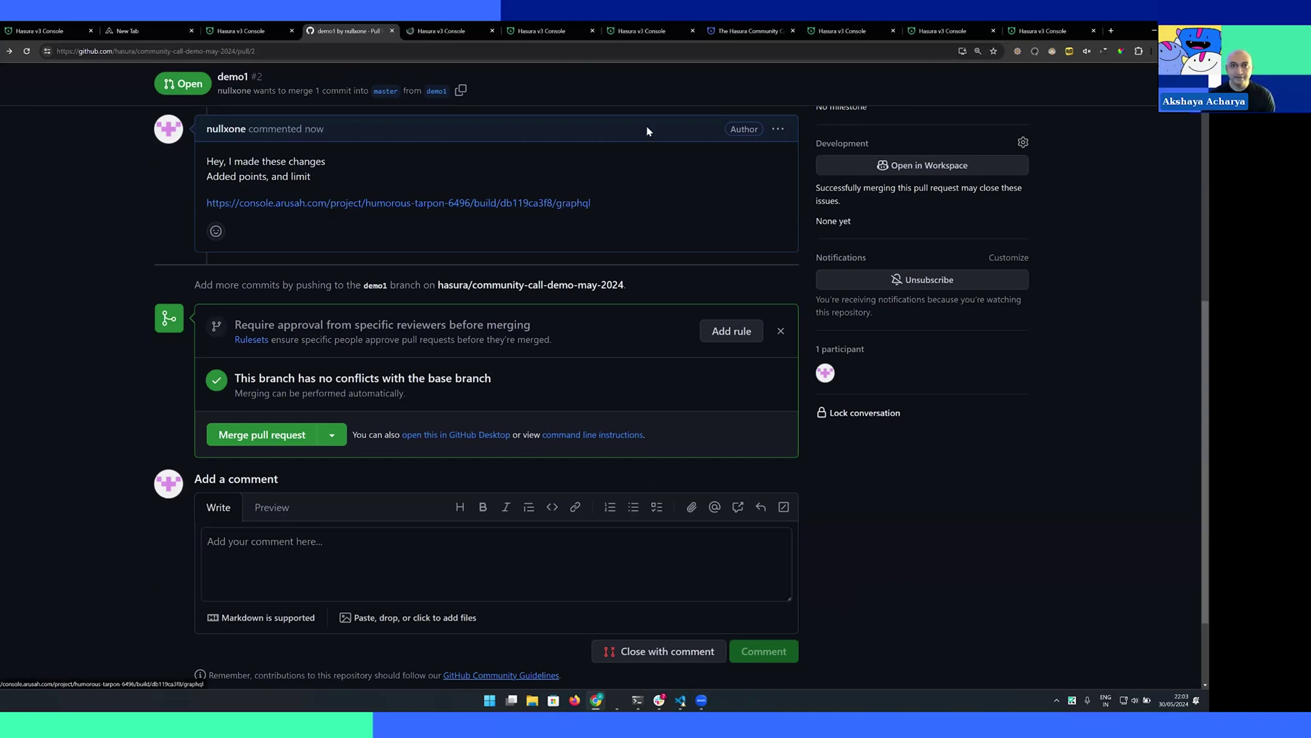
Close the leftover console tabs and open the build console link from the comment
left_click(992, 31)
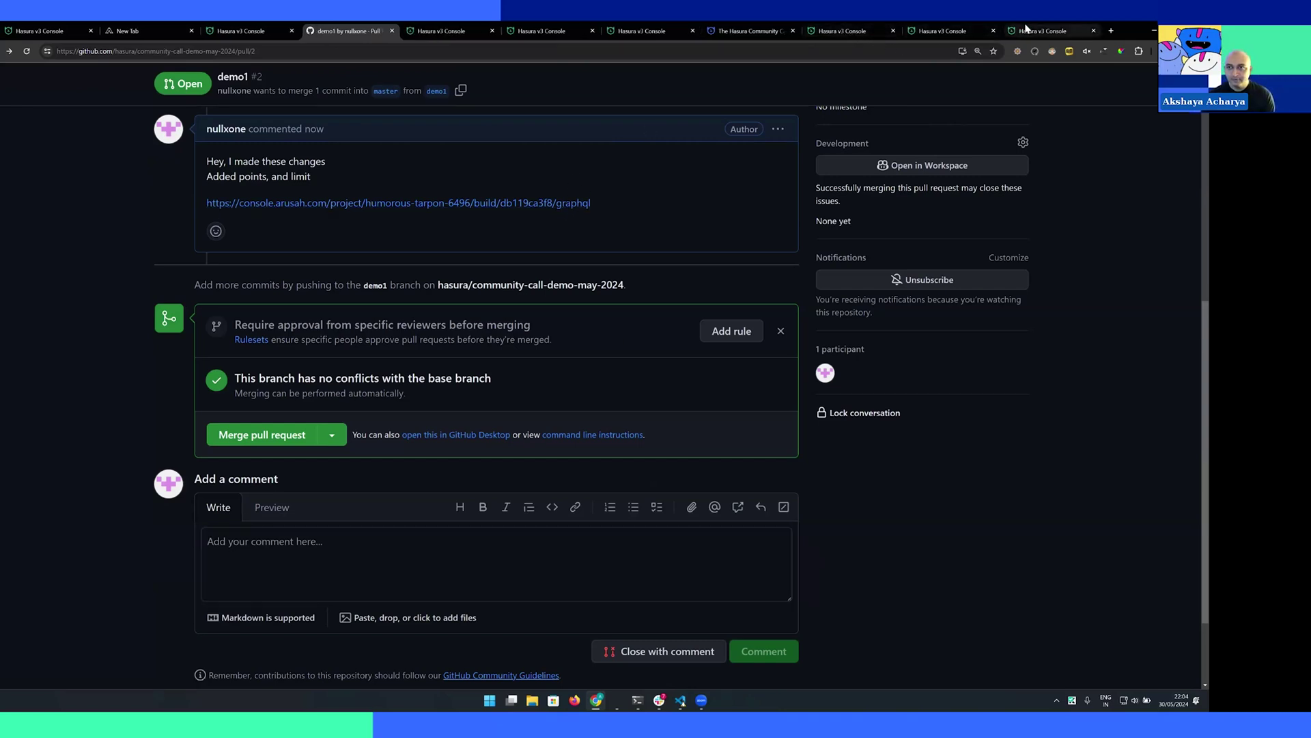
middle_click(1009, 26)
middle_click(984, 29)
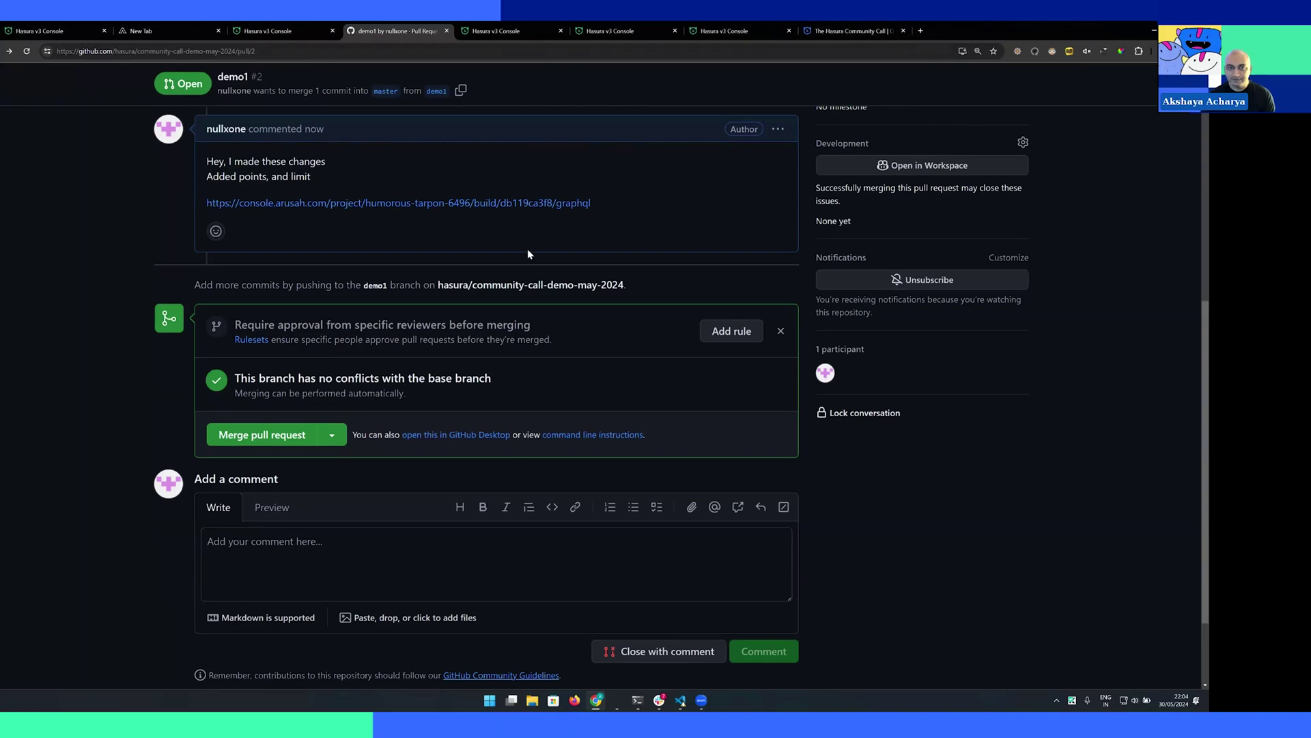
middle_click(453, 212)
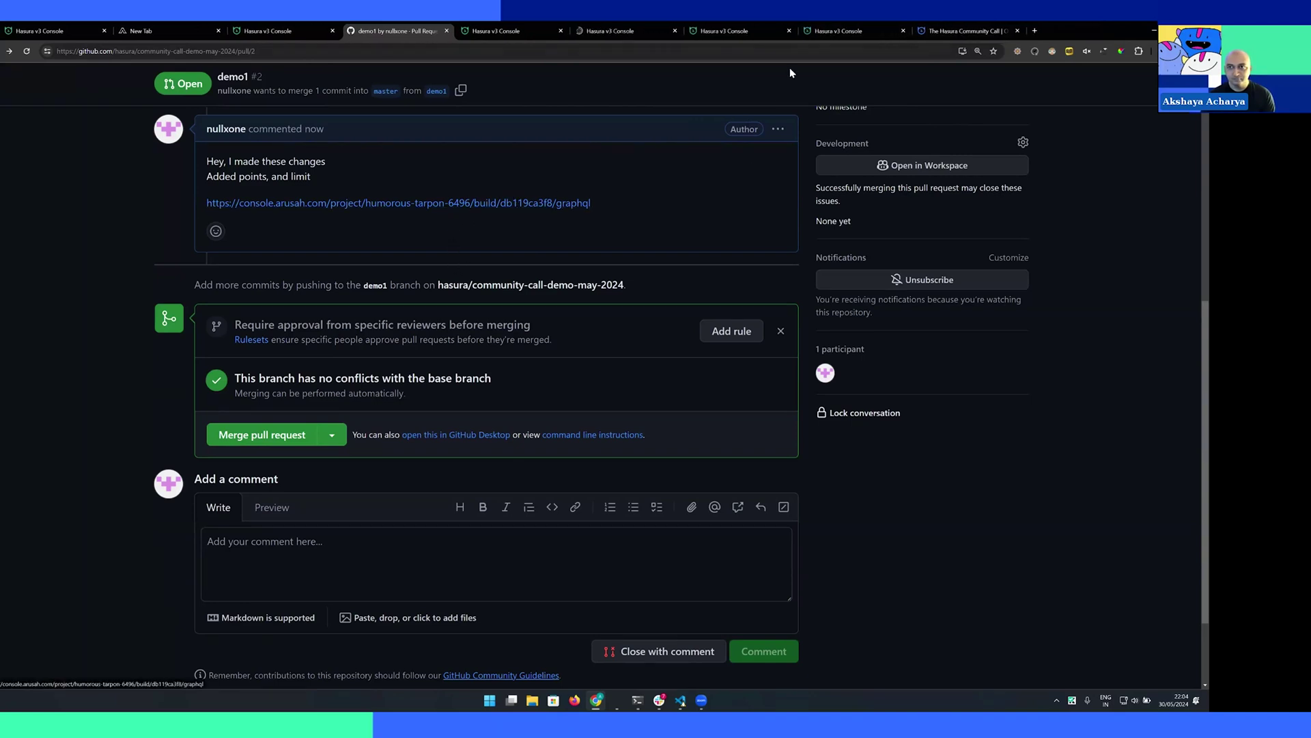
left_click(855, 31)
key("ctrl+shift+Tab")
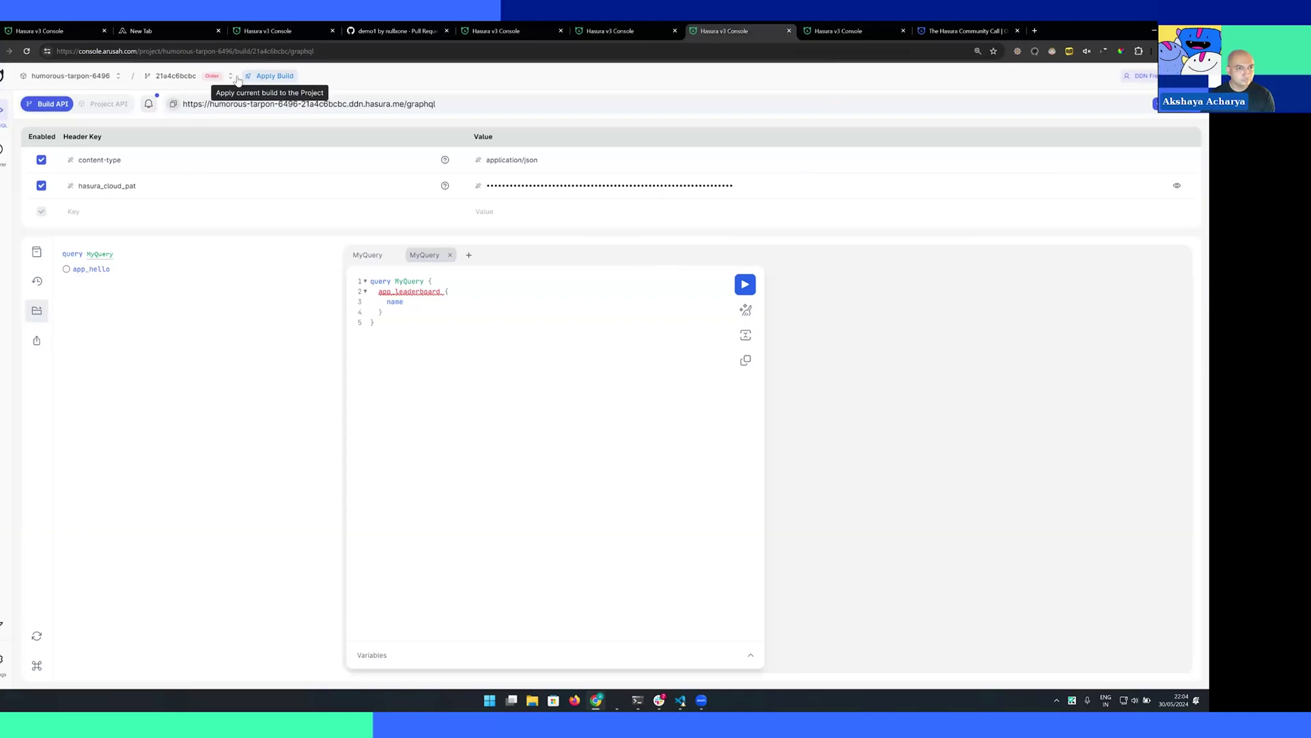
Switch to build db119ca3f8 and run the leaderboard query for name and points
left_click(190, 75)
left_click(205, 154)
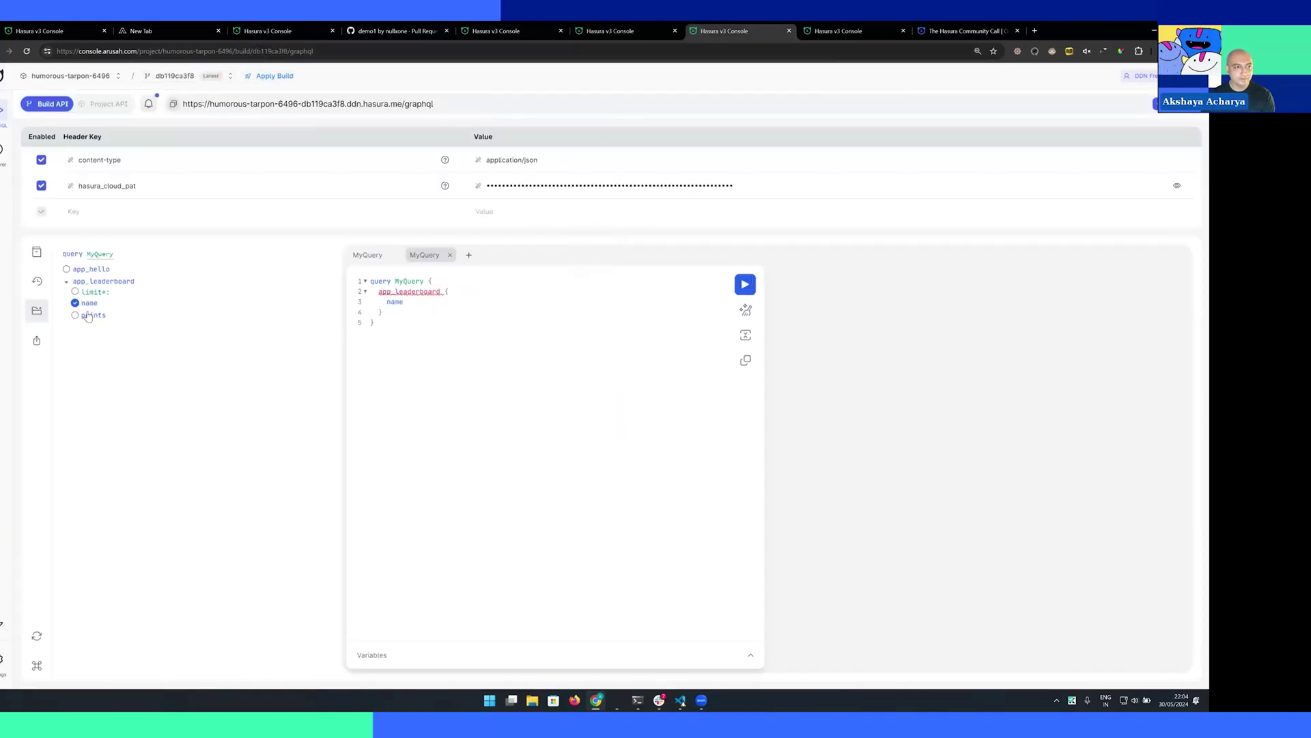
left_click(74, 314)
left_click(745, 284)
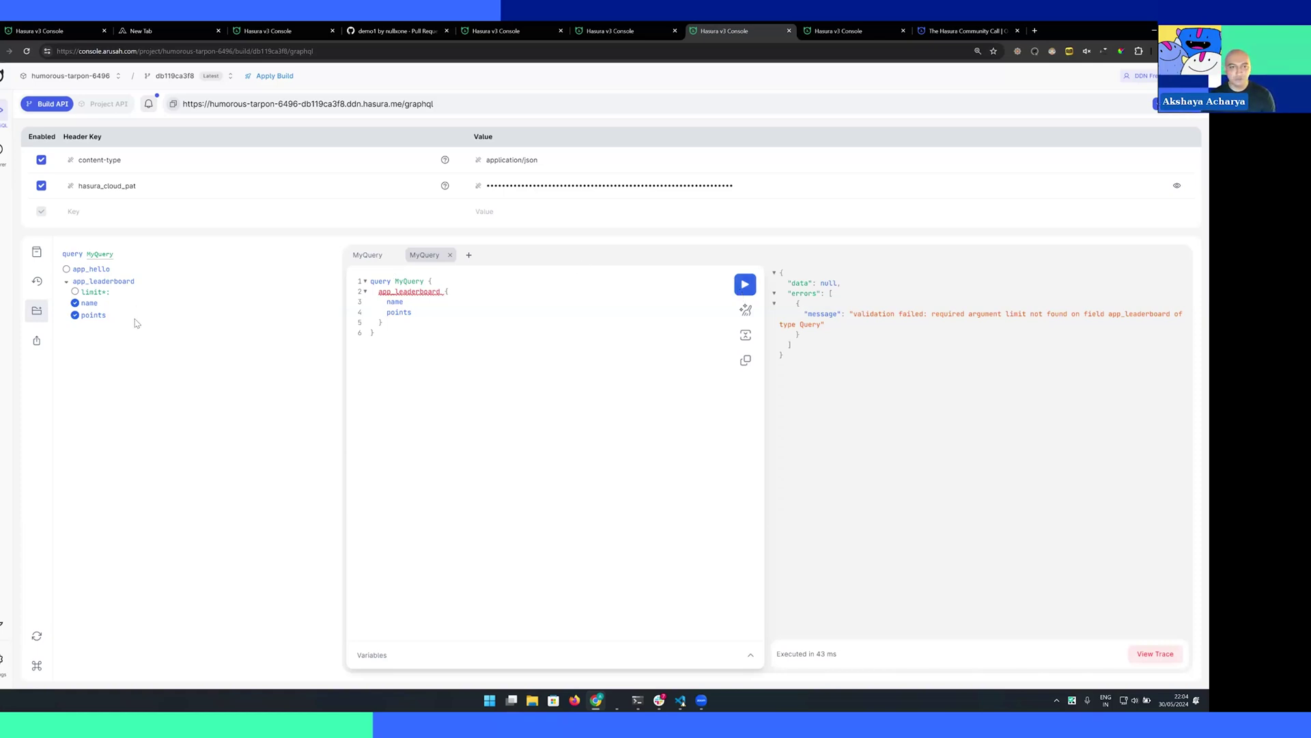
Open Leaderboard under app > myts in the Explorer to see its required Float limit
left_click(2, 153)
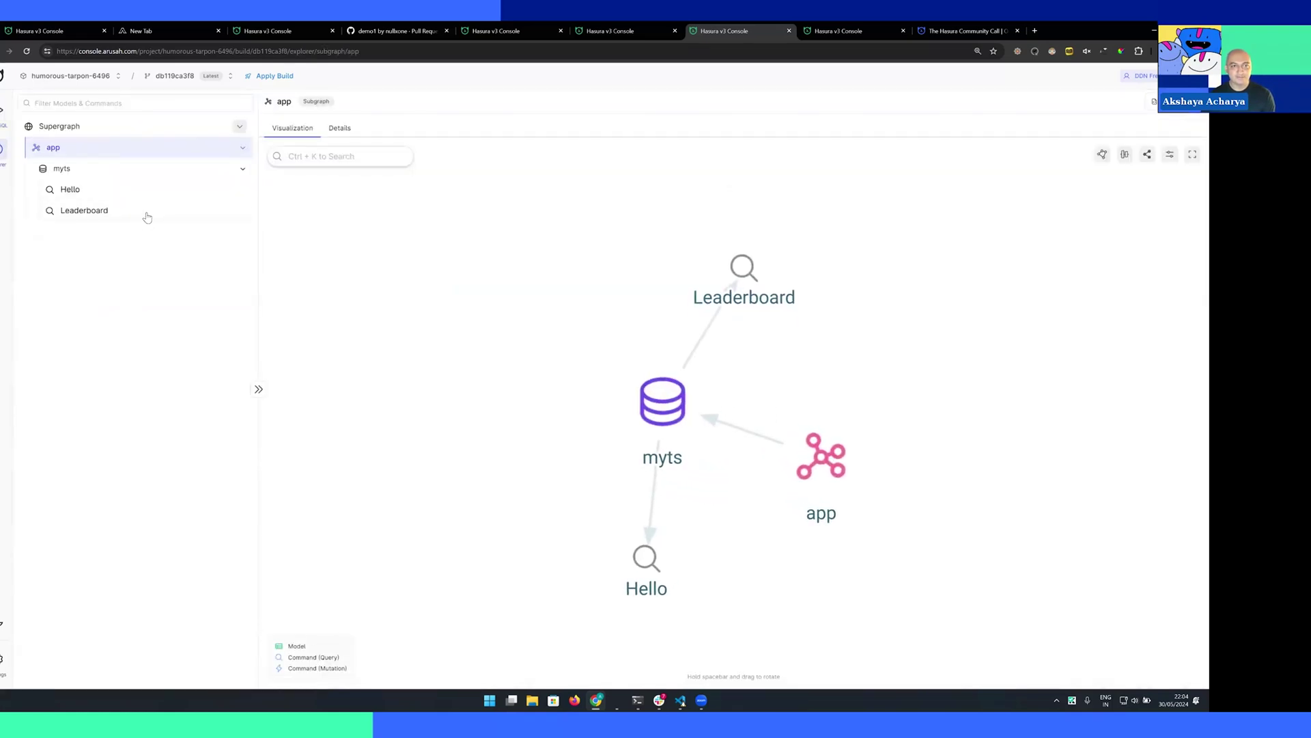
left_click(85, 210)
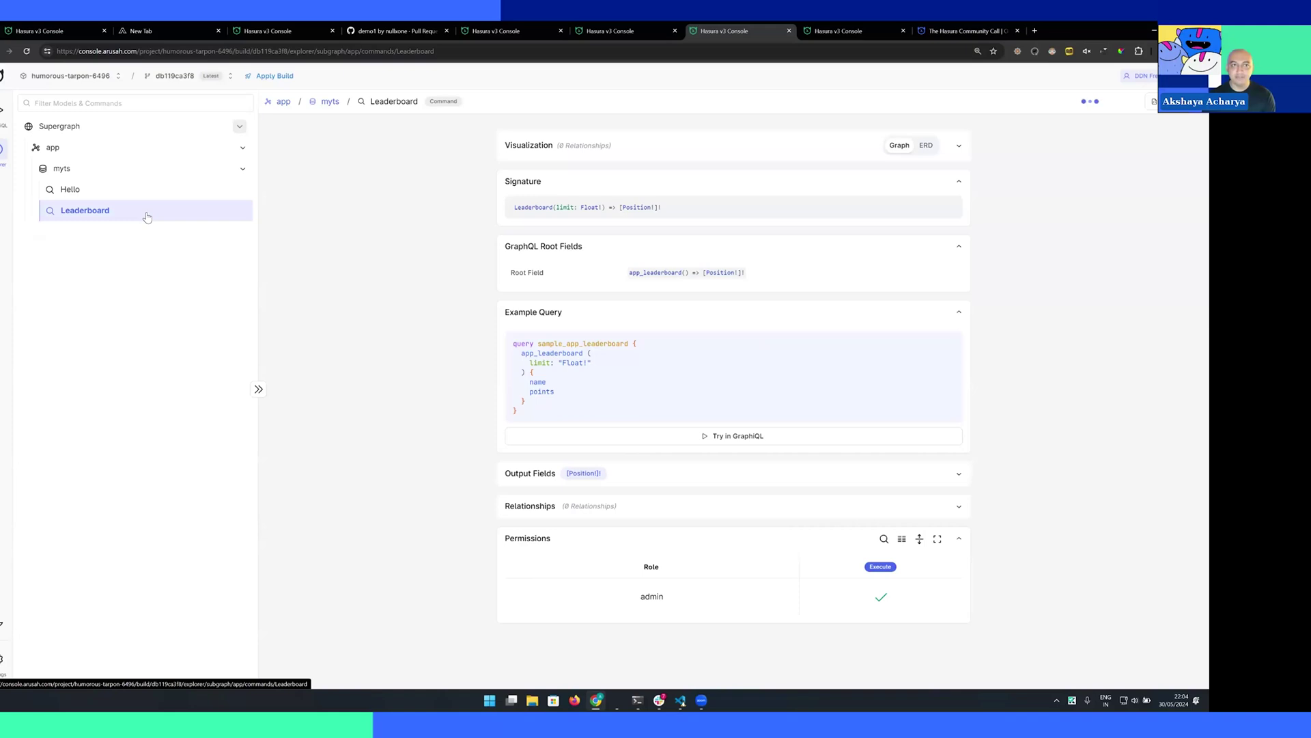
left_click(290, 52)
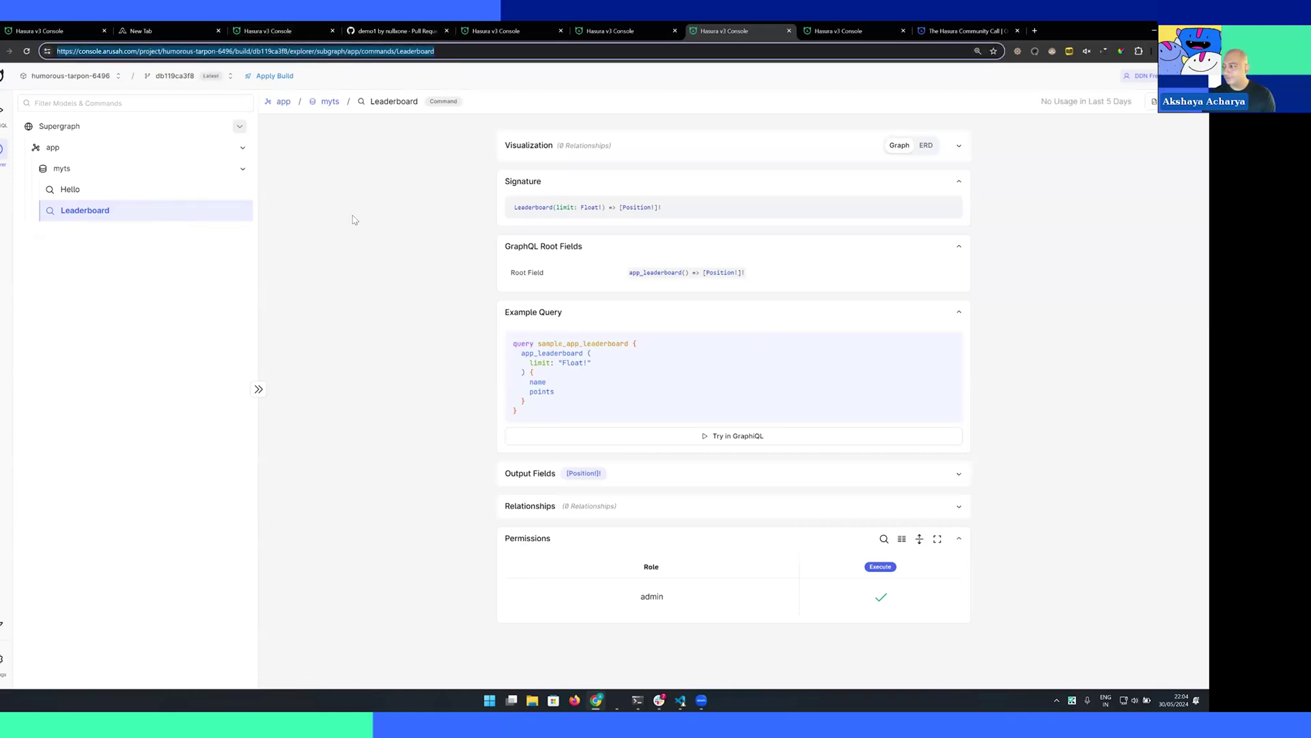
left_click(361, 184)
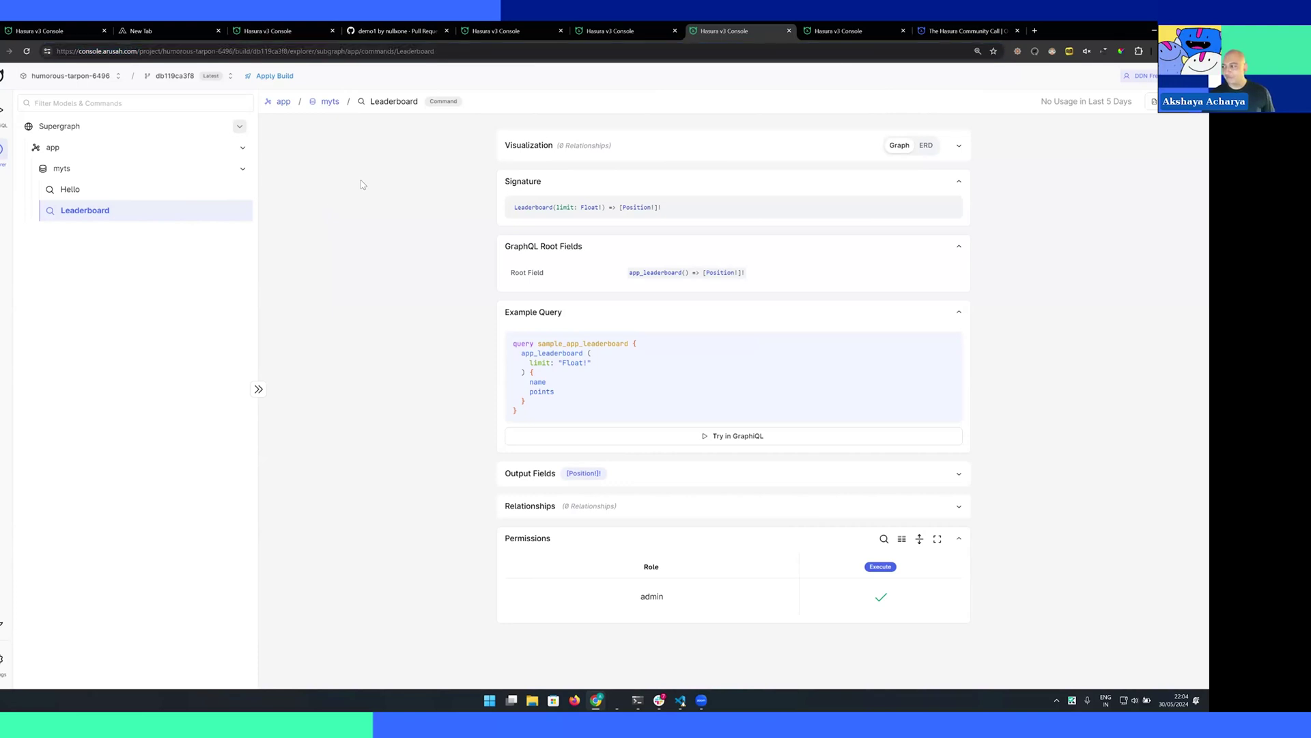